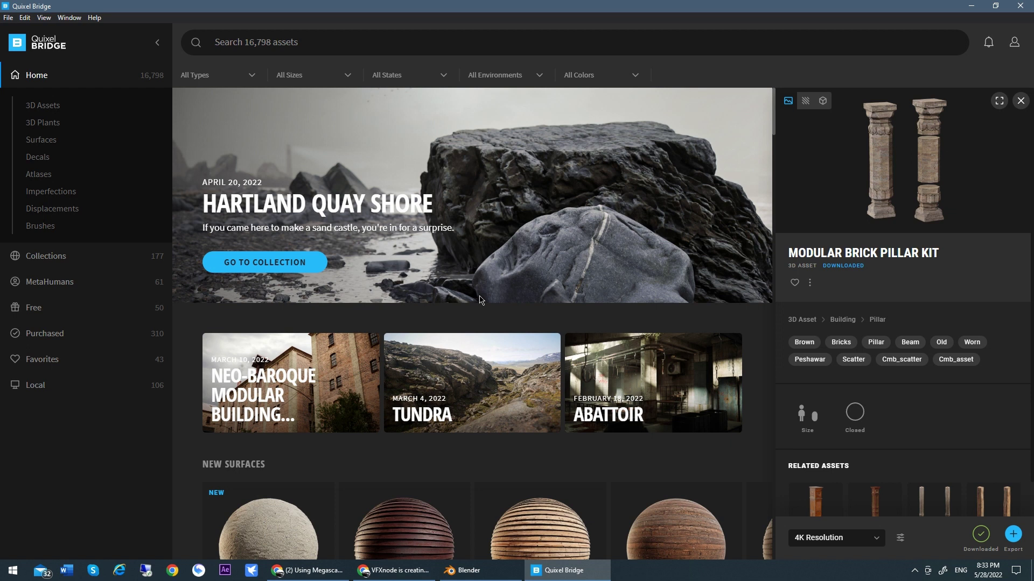
# Step: Look through the home page's new models, plants, latest collections and asset types
pyautogui.scroll(-5, 481, 300)
pyautogui.scroll(-3, 481, 299)
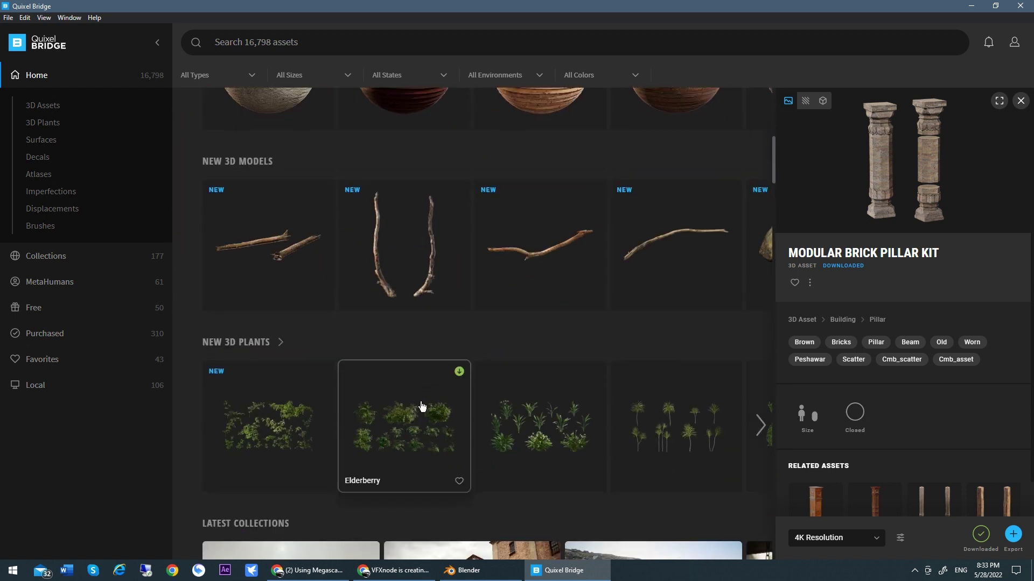
pyautogui.scroll(-3, 424, 407)
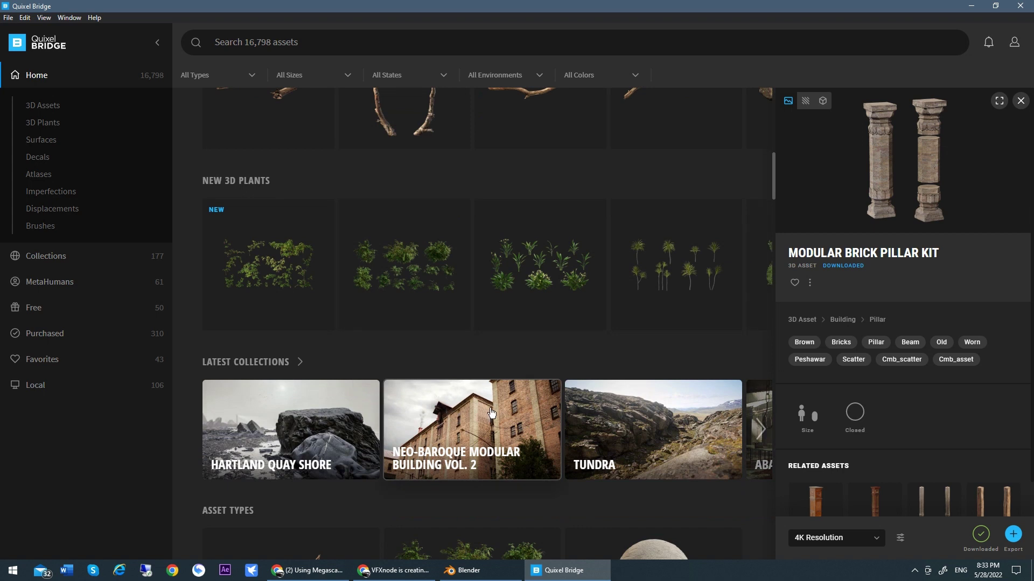
pyautogui.scroll(-2, 490, 413)
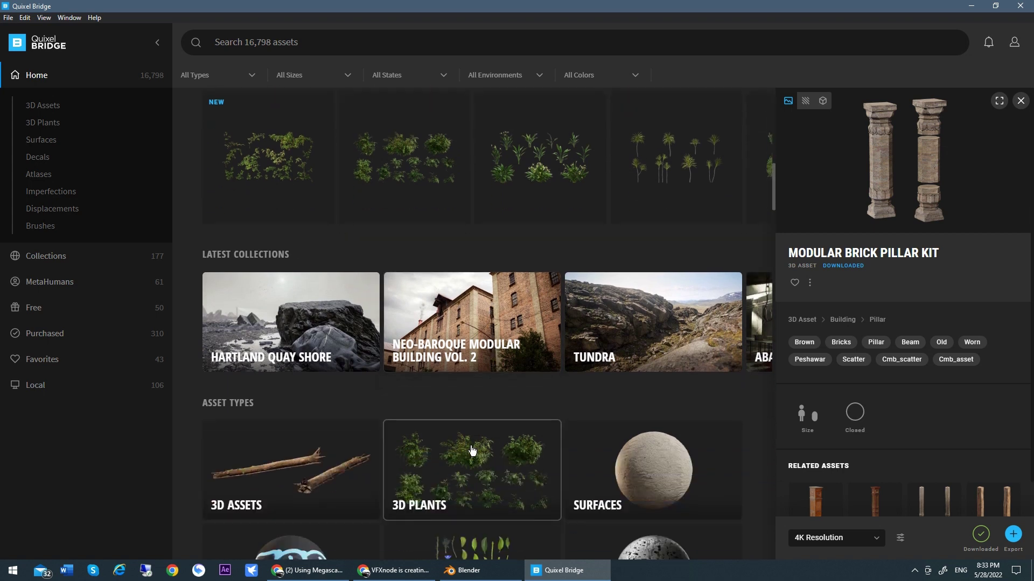
pyautogui.scroll(-2, 472, 450)
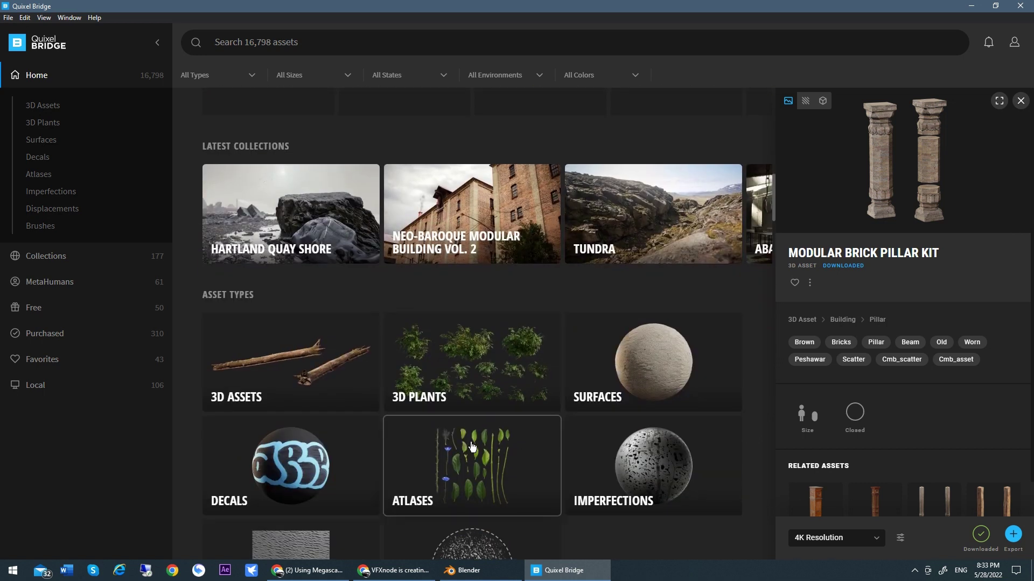
pyautogui.scroll(-2, 472, 447)
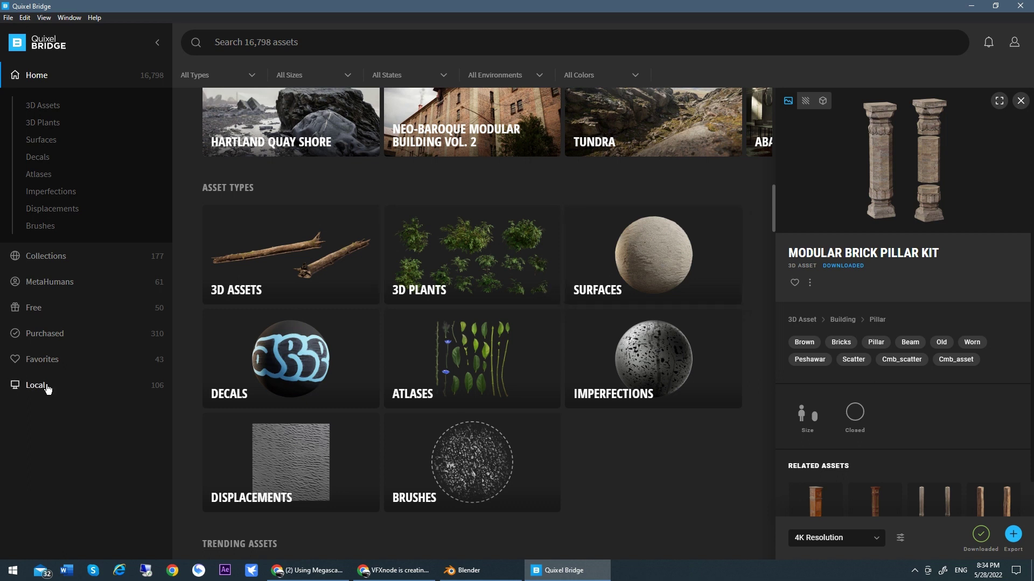
# Step: Find the Canyon Sandstone Hoodoo among the local Megascans assets and export it to Blender
pyautogui.click(91, 375)
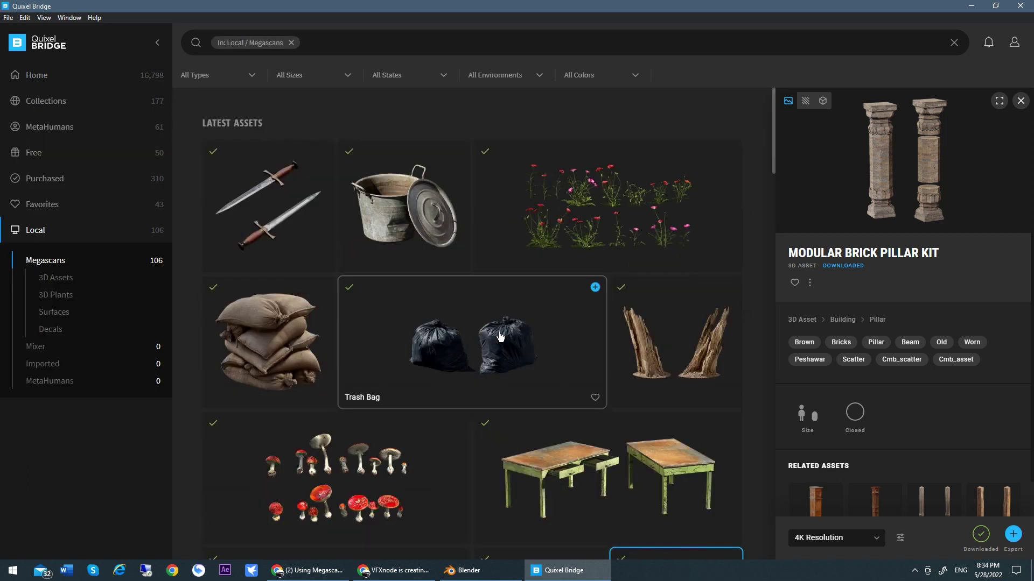
pyautogui.scroll(-10, 571, 364)
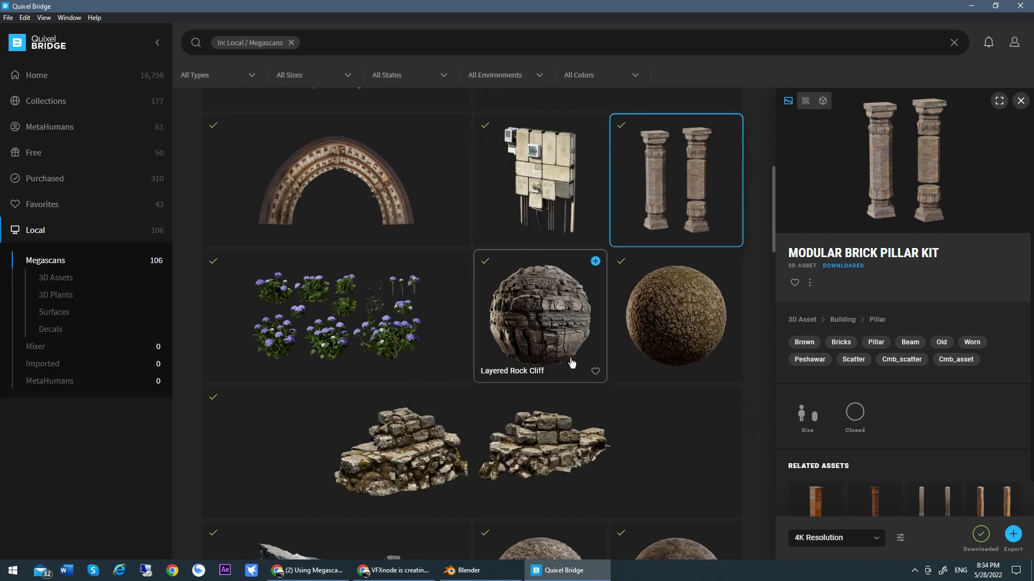
pyautogui.scroll(-15, 600, 352)
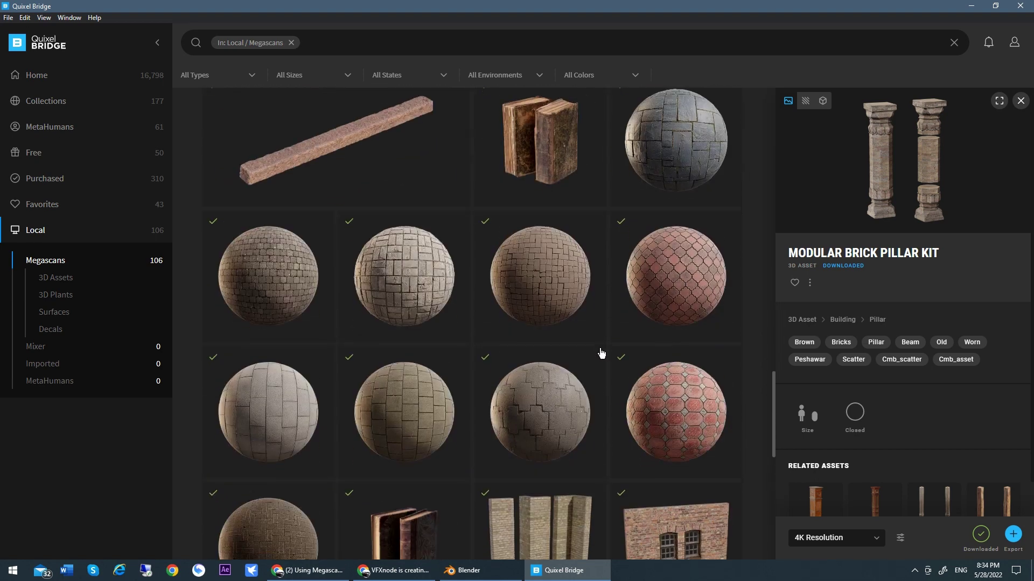
pyautogui.scroll(-15, 601, 353)
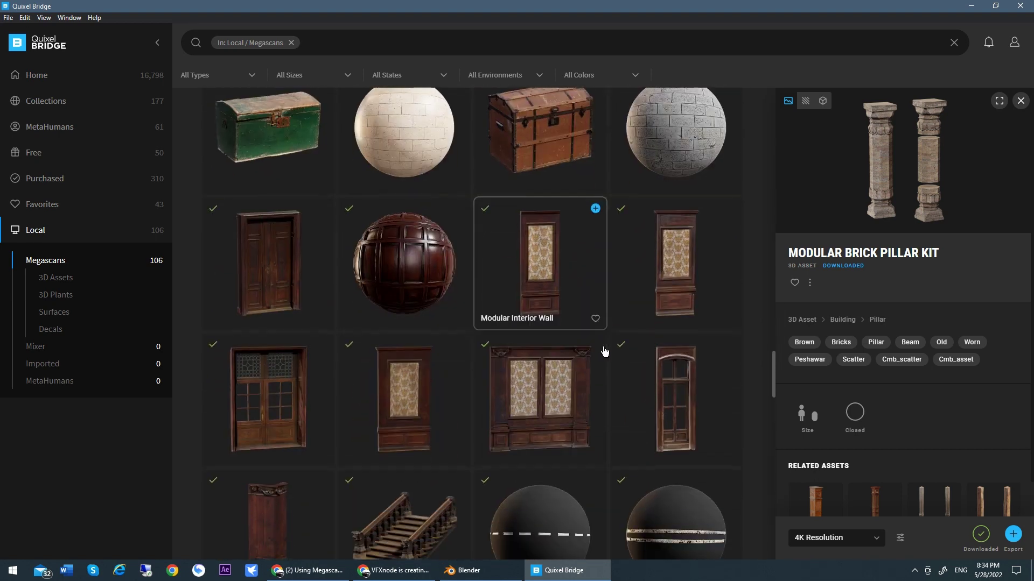
pyautogui.scroll(-12, 604, 350)
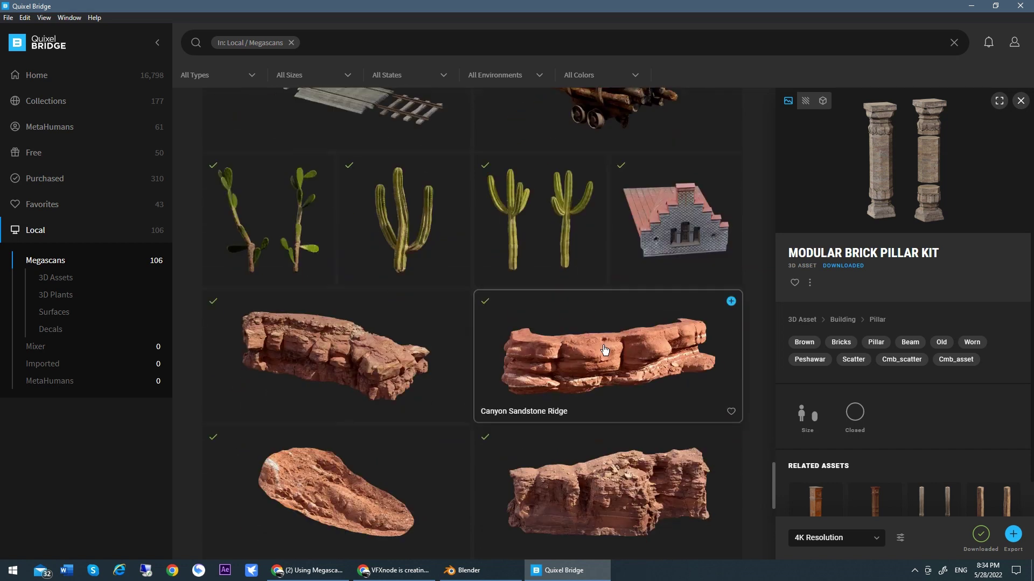
pyautogui.scroll(-6, 604, 350)
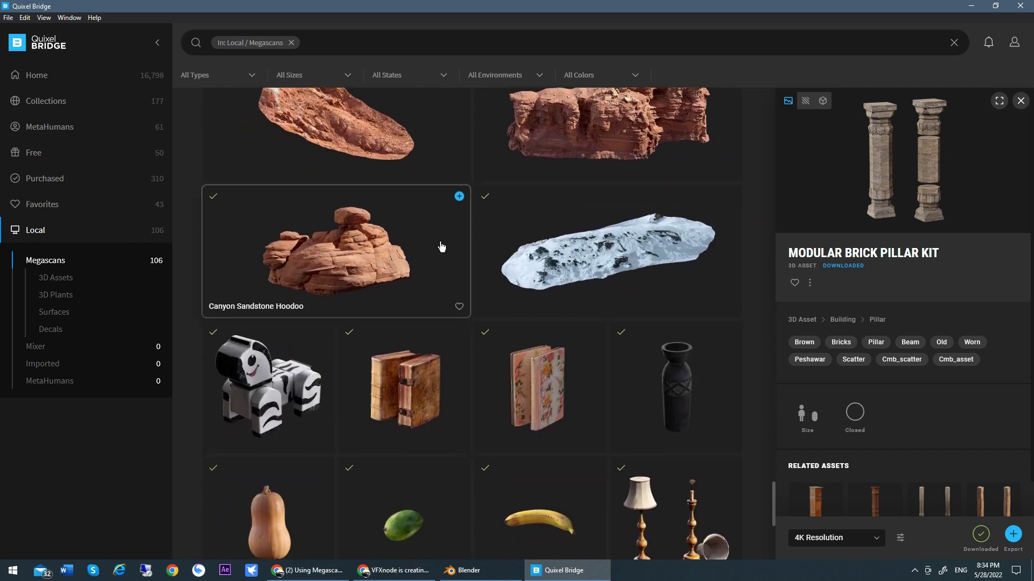
pyautogui.click(446, 251)
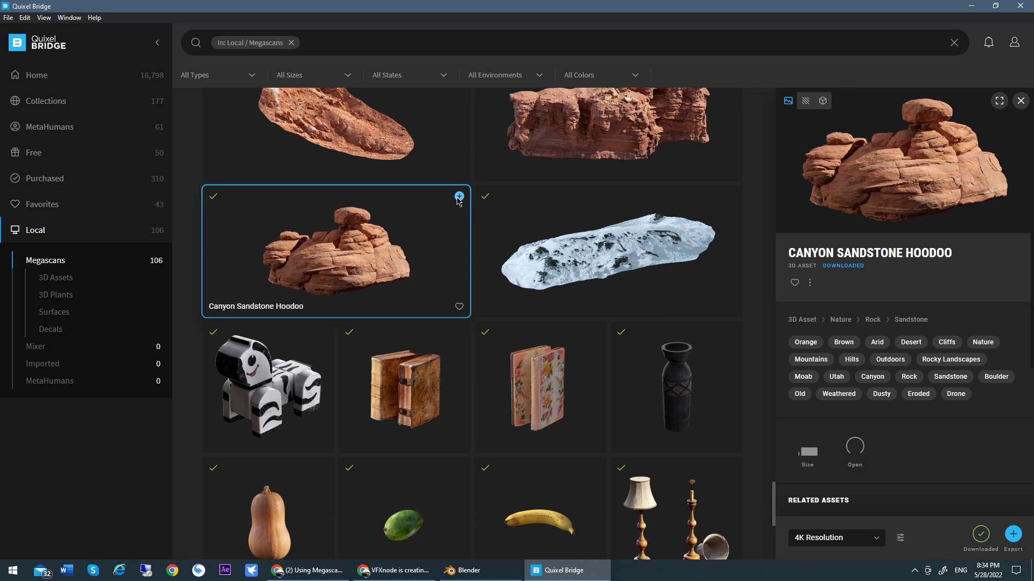
pyautogui.click(458, 197)
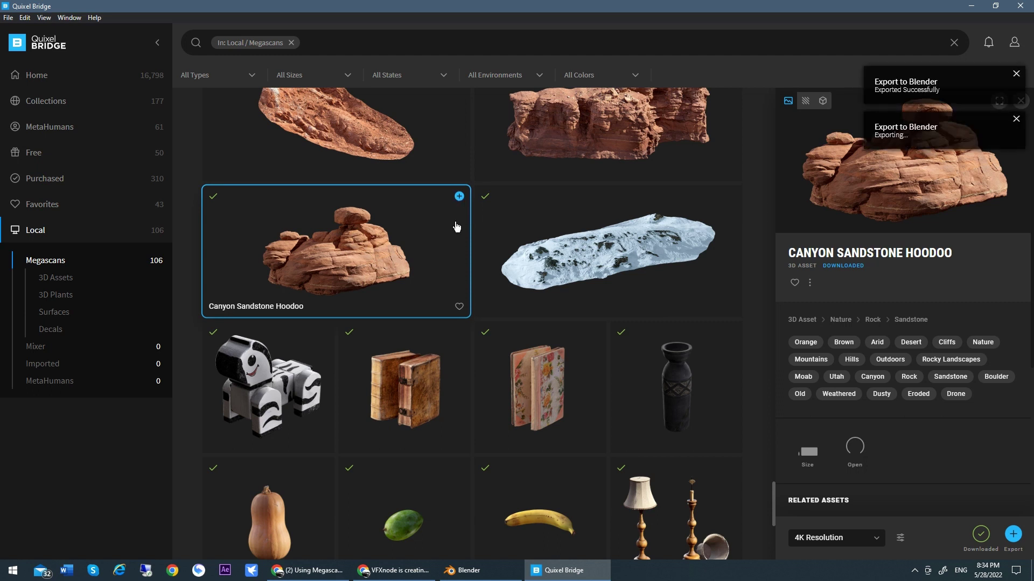
# Step: Switch to Blender, deselect the imported rock and show the viewport in rendered shading
pyautogui.click(971, 6)
pyautogui.click(474, 570)
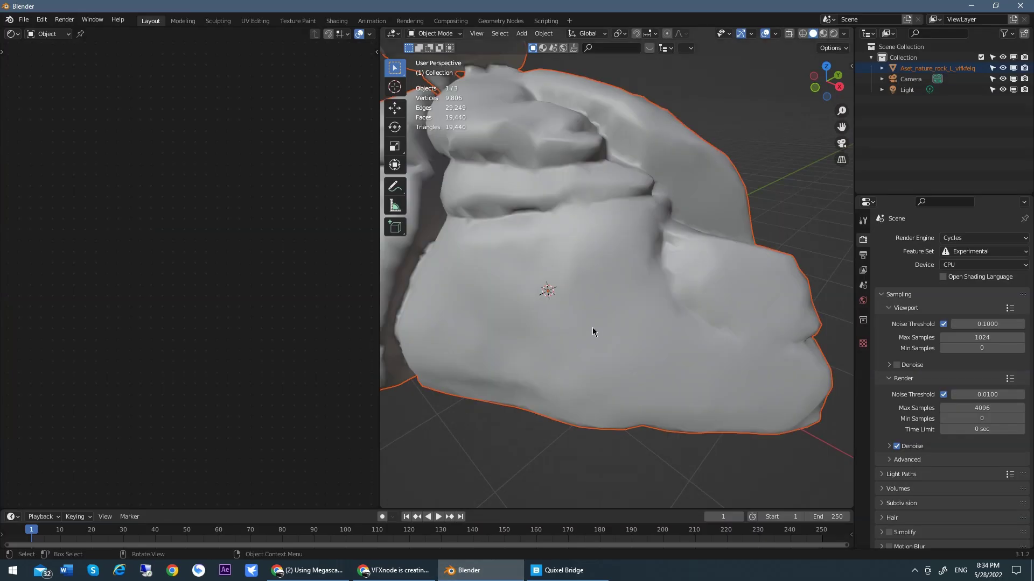
pyautogui.scroll(-5, 590, 229)
pyautogui.click(709, 183)
pyautogui.moveTo(684, 220); pyautogui.dragTo(712, 199, button='middle')
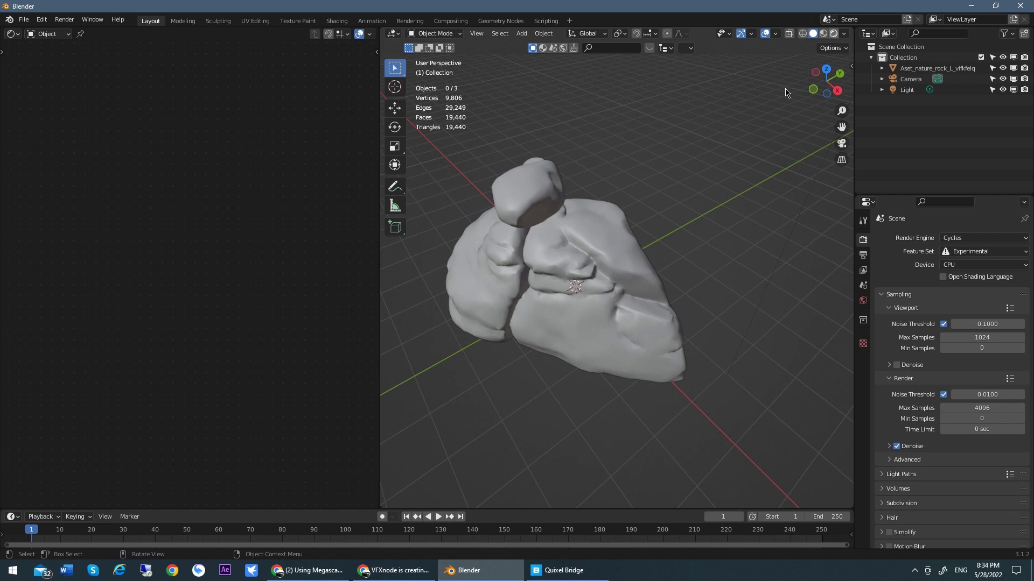
pyautogui.press('z')
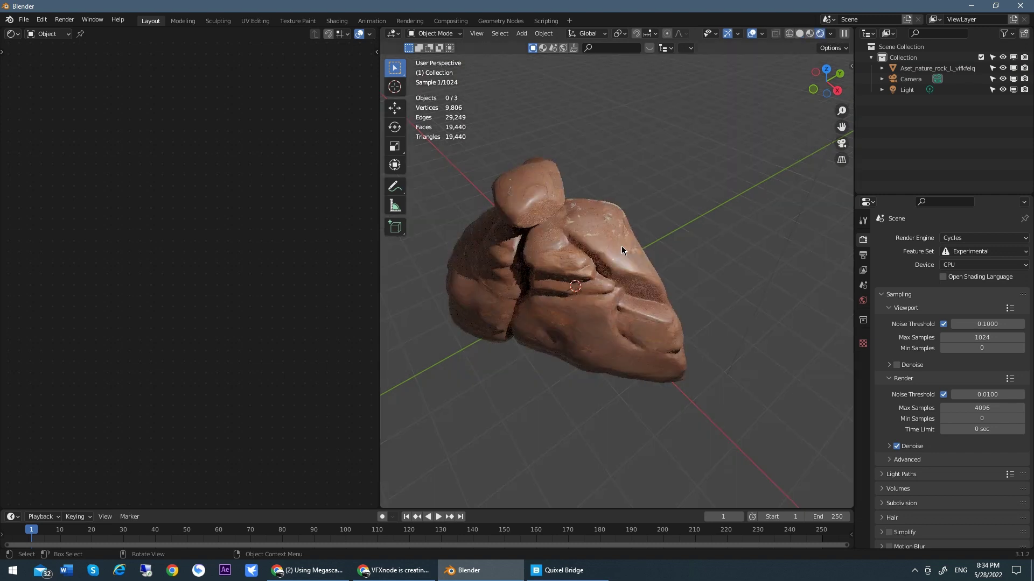
# Step: Select the rock to show its material nodes, then deselect it and inspect its glossy surface from several sides
pyautogui.click(621, 247)
pyautogui.moveTo(672, 267); pyautogui.dragTo(578, 264, button='middle')
pyautogui.scroll(3, 563, 272)
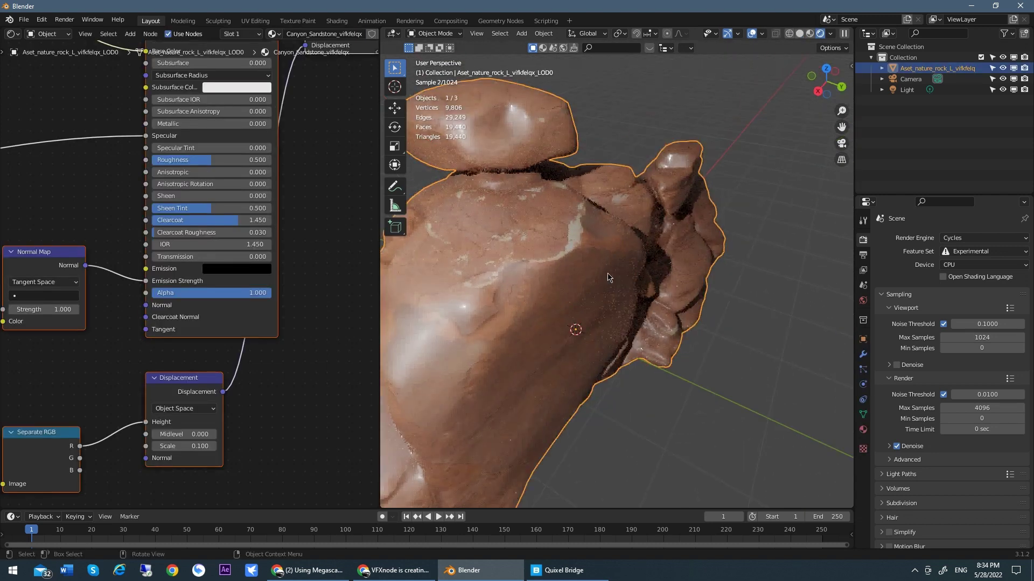
pyautogui.click(781, 223)
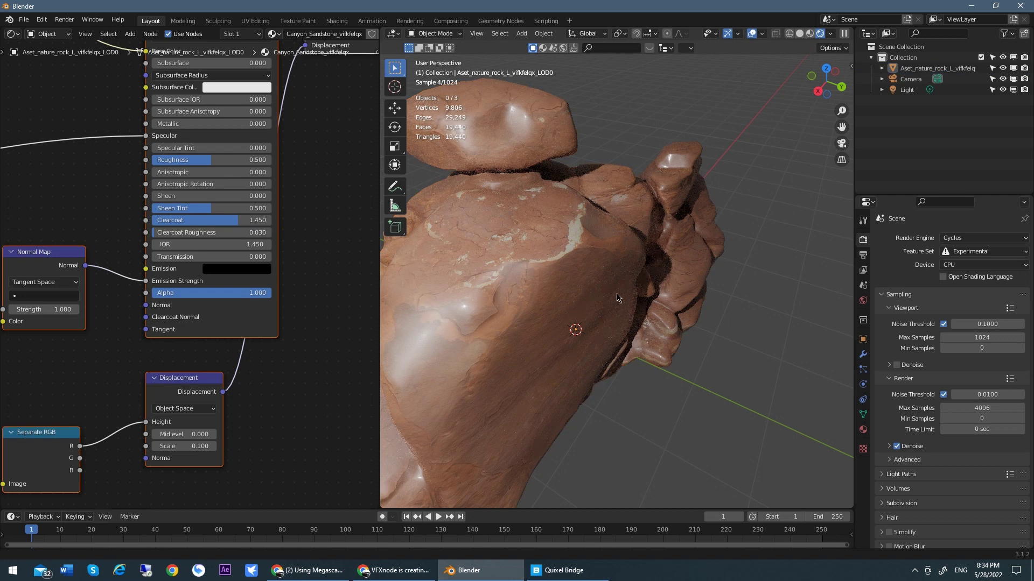
pyautogui.moveTo(678, 279); pyautogui.dragTo(626, 288, button='middle')
pyautogui.scroll(-3, 626, 288)
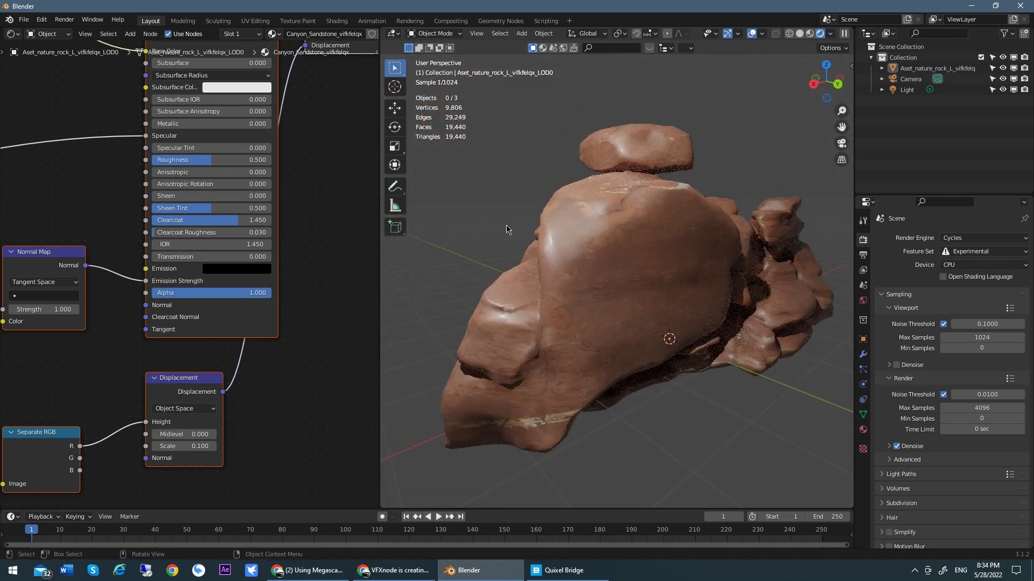
pyautogui.moveTo(476, 249)
pyautogui.mouseDown(button='middle')
pyautogui.moveTo(455, 251)
pyautogui.moveTo(494, 253)
pyautogui.mouseUp(button='middle')
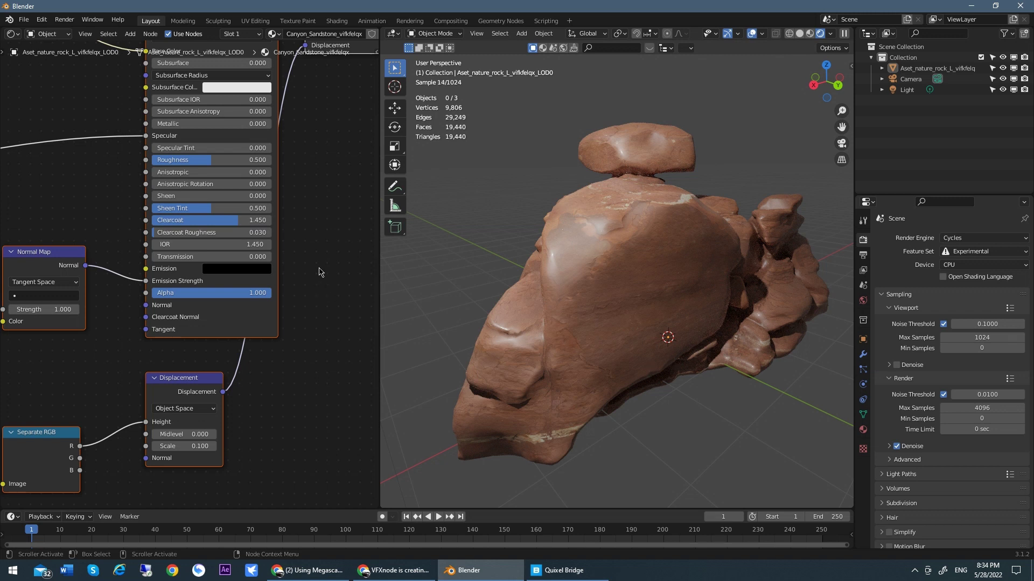
# Step: Spread out the Principled BSDF, normal texture, Normal Map, Displacement and Separate RGB nodes so their links can be traced
pyautogui.click(304, 275)
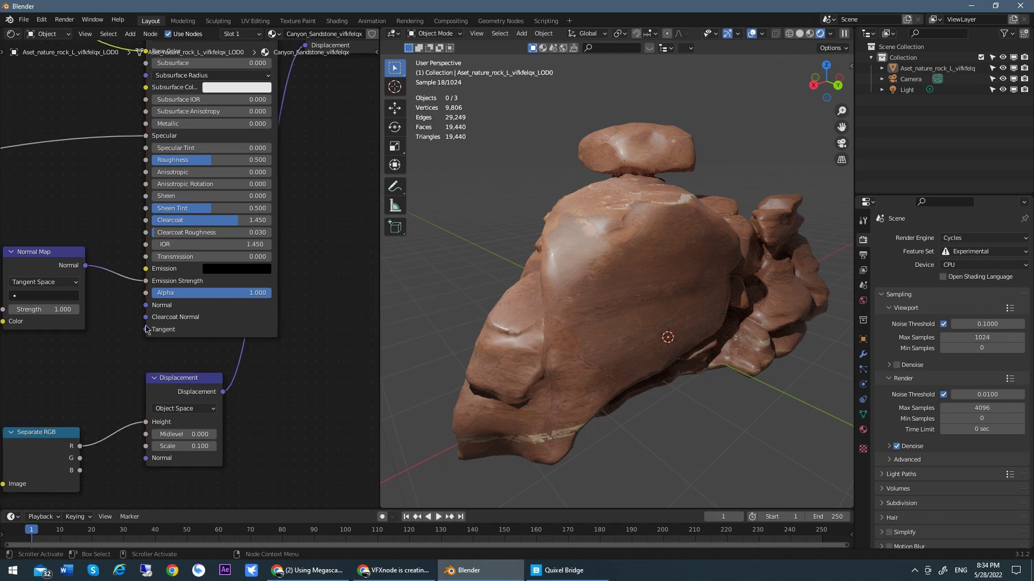
pyautogui.scroll(-4, 145, 325)
pyautogui.moveTo(268, 248); pyautogui.dragTo(318, 289, button='middle')
pyautogui.moveTo(283, 116); pyautogui.dragTo(249, 90)
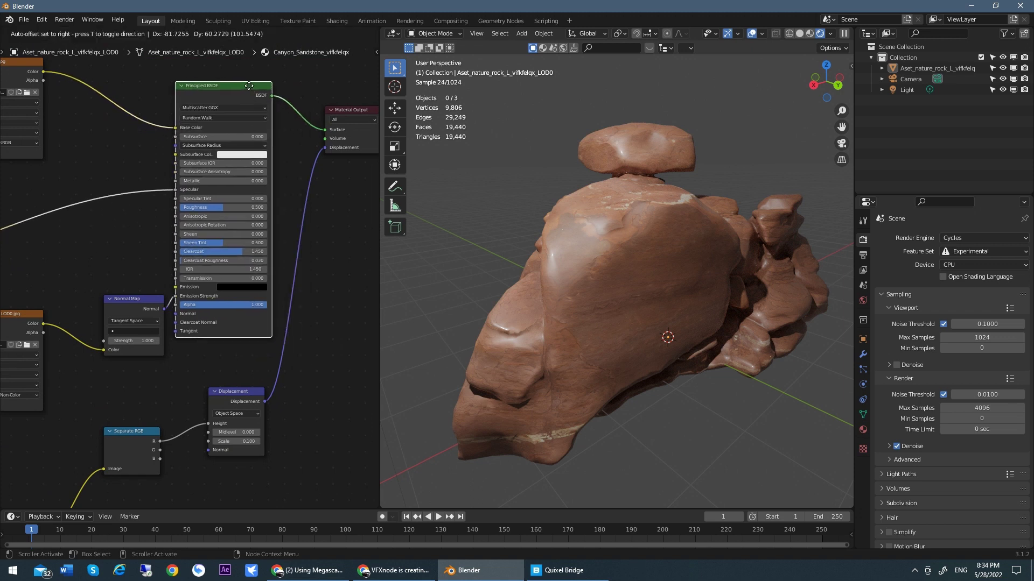
pyautogui.moveTo(108, 299); pyautogui.dragTo(222, 258, button='middle')
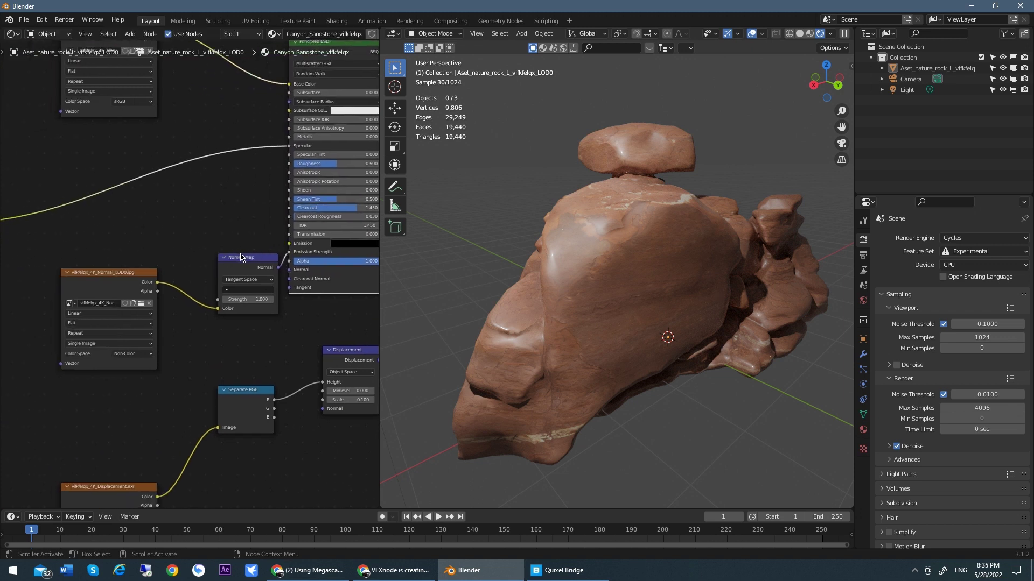
pyautogui.moveTo(139, 273); pyautogui.dragTo(80, 274)
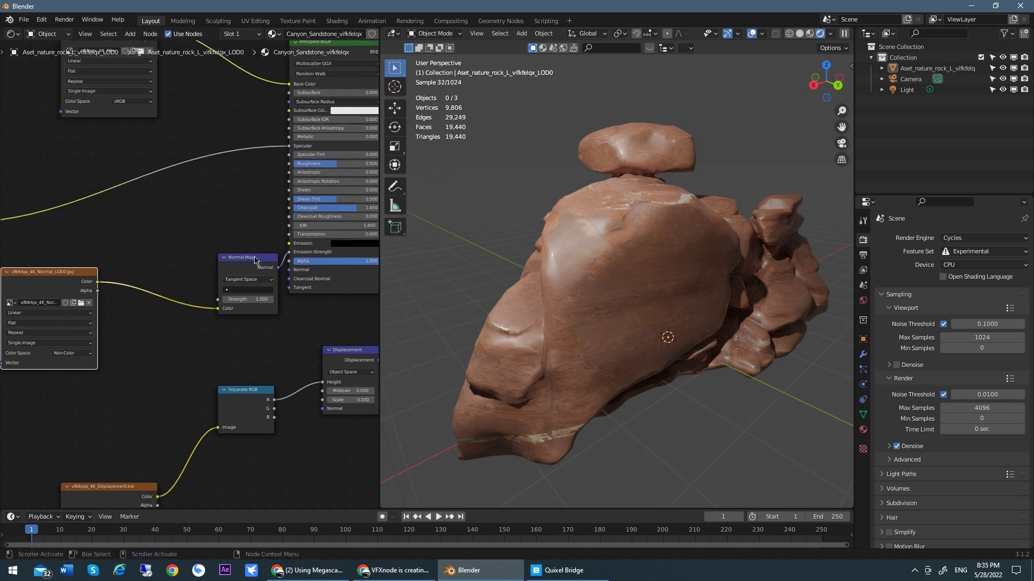
pyautogui.moveTo(254, 257); pyautogui.dragTo(210, 240)
pyautogui.moveTo(300, 361); pyautogui.dragTo(225, 336, button='middle')
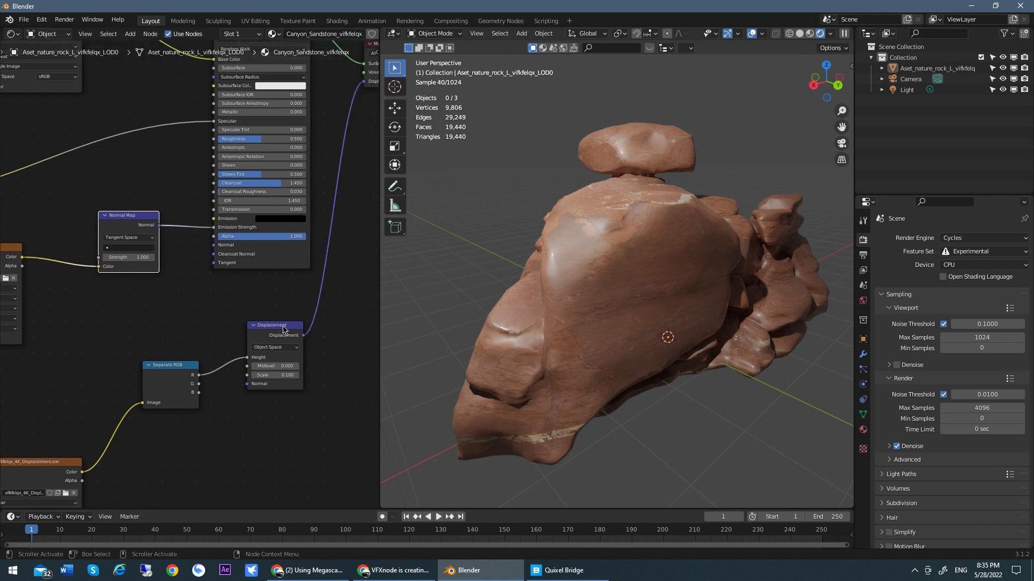
pyautogui.moveTo(283, 329); pyautogui.dragTo(296, 315)
pyautogui.moveTo(186, 365); pyautogui.dragTo(184, 339)
# Step: Reroute the Normal Map output from the Principled BSDF's Emission Strength input to its Normal input
pyautogui.moveTo(178, 320); pyautogui.dragTo(197, 397, button='middle')
pyautogui.scroll(4, 201, 350)
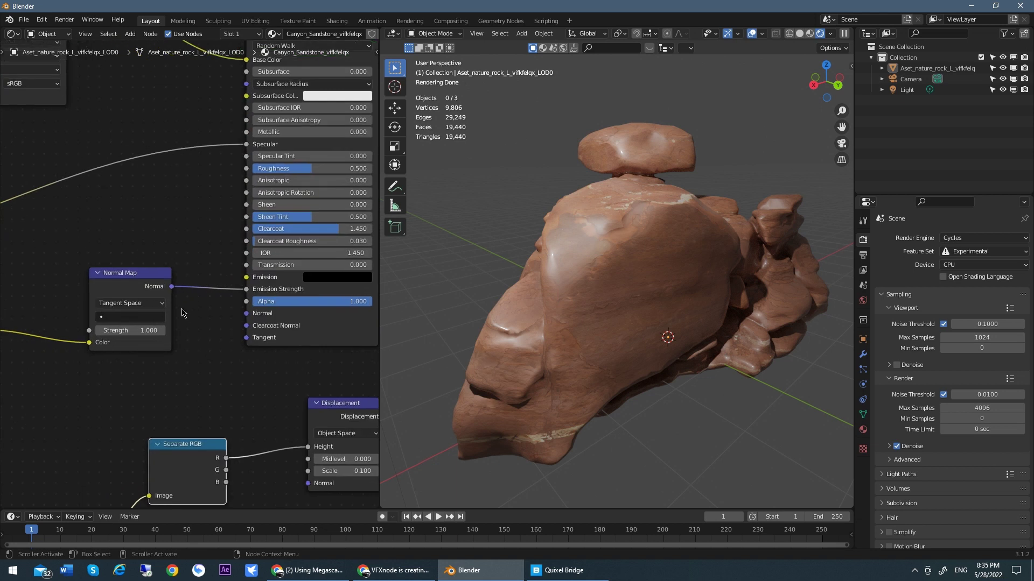
pyautogui.moveTo(160, 273); pyautogui.dragTo(149, 273)
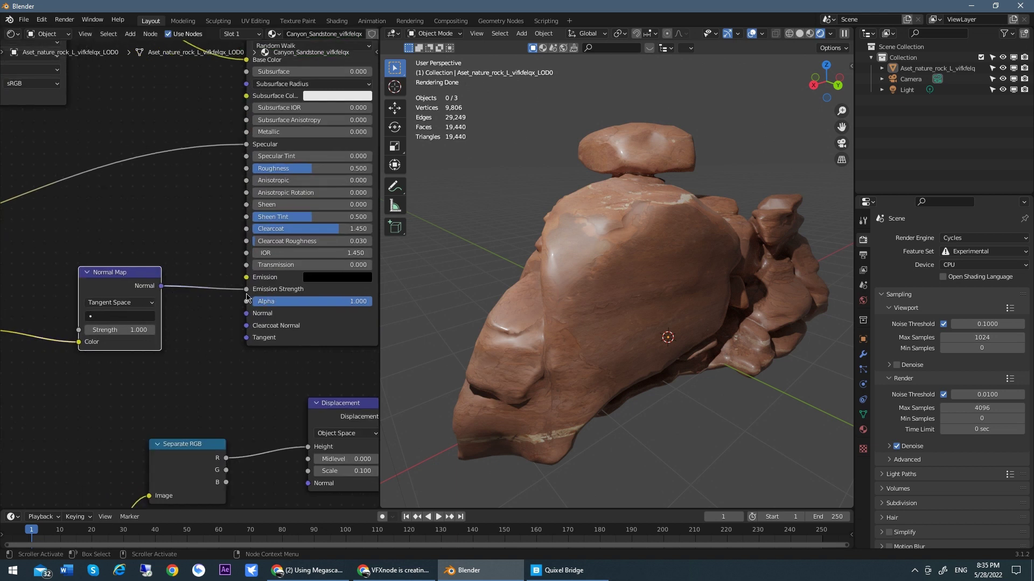
pyautogui.moveTo(247, 290); pyautogui.dragTo(246, 314)
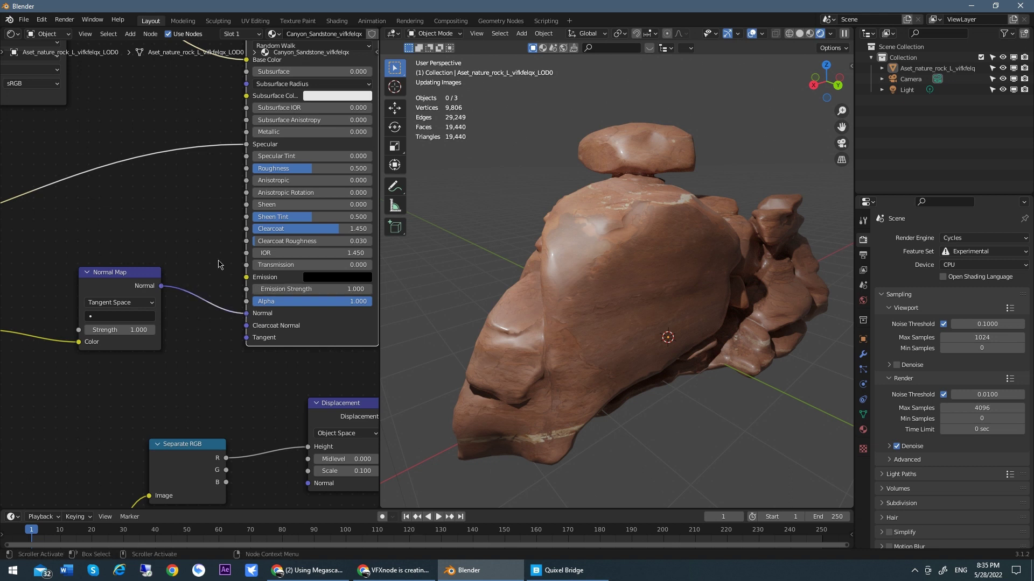
# Step: Place the roughness texture node below the albedo texture and reroute its color link from Specular to Roughness
pyautogui.moveTo(209, 220); pyautogui.dragTo(261, 288, button='middle')
pyautogui.scroll(-3, 162, 286)
pyautogui.moveTo(112, 296); pyautogui.dragTo(278, 259, button='middle')
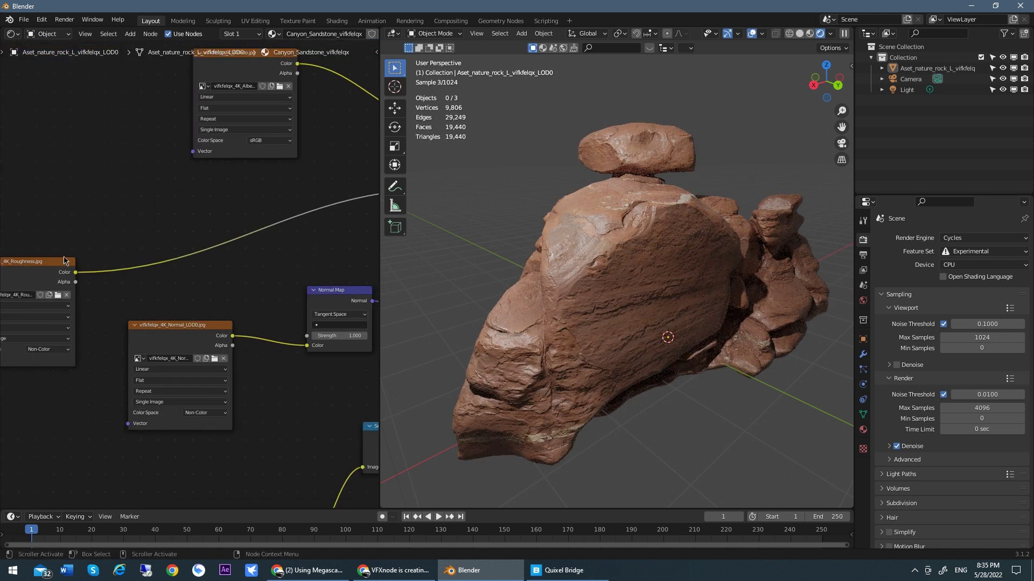
pyautogui.moveTo(48, 258); pyautogui.dragTo(272, 178)
pyautogui.moveTo(274, 184); pyautogui.dragTo(151, 232, button='middle')
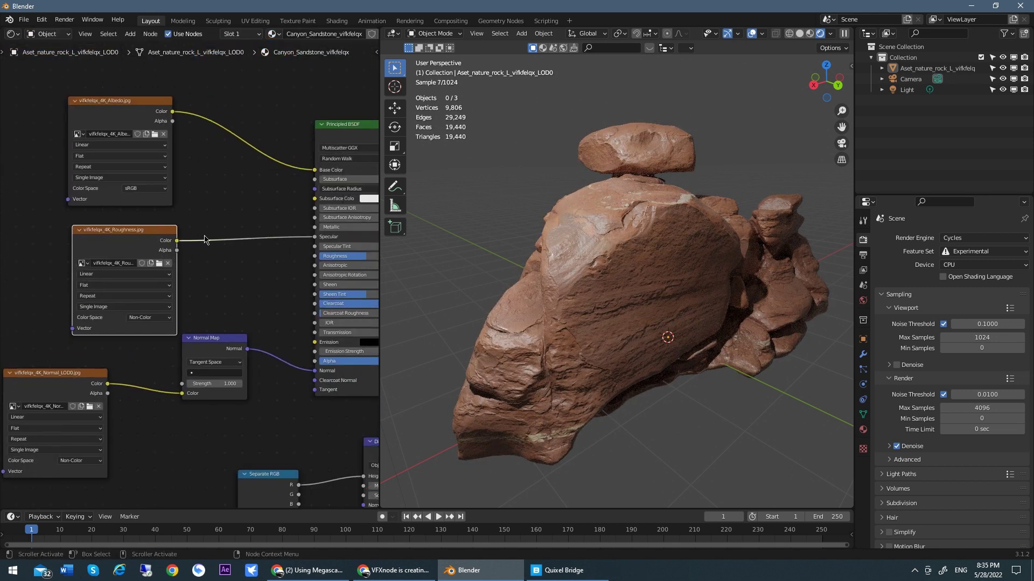
pyautogui.moveTo(212, 250); pyautogui.dragTo(172, 252, button='middle')
pyautogui.scroll(2, 257, 257)
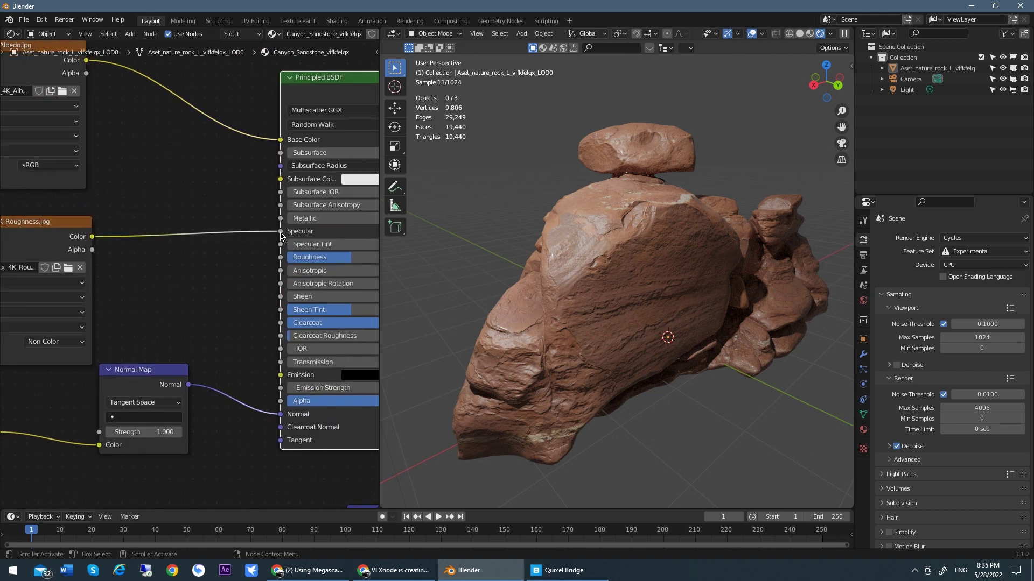
pyautogui.moveTo(280, 231); pyautogui.dragTo(280, 257)
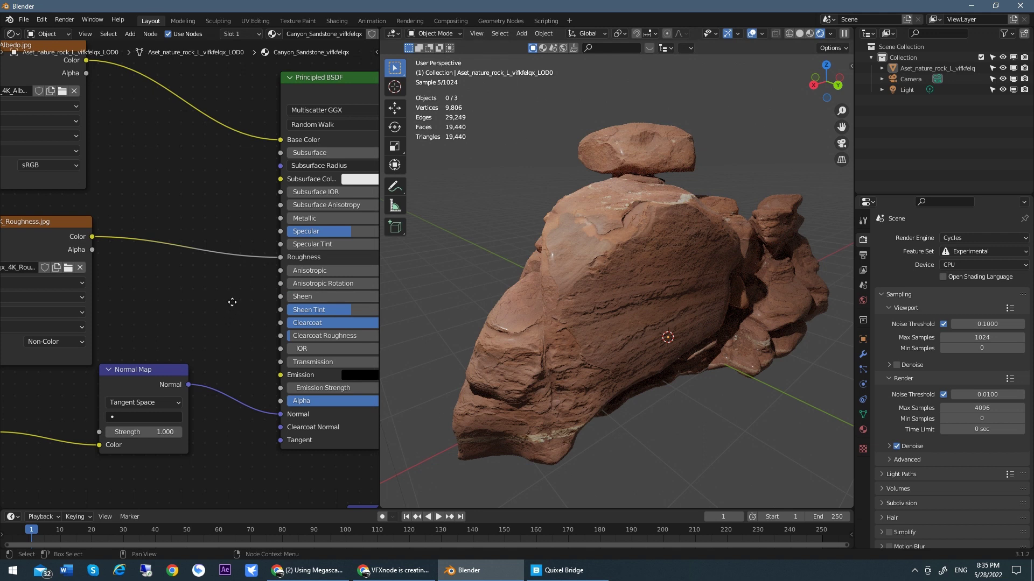
# Step: Set the Principled BSDF's Clearcoat to 0 and select the rock in the viewport
pyautogui.moveTo(231, 304); pyautogui.dragTo(137, 303, button='middle')
pyautogui.scroll(3, 172, 318)
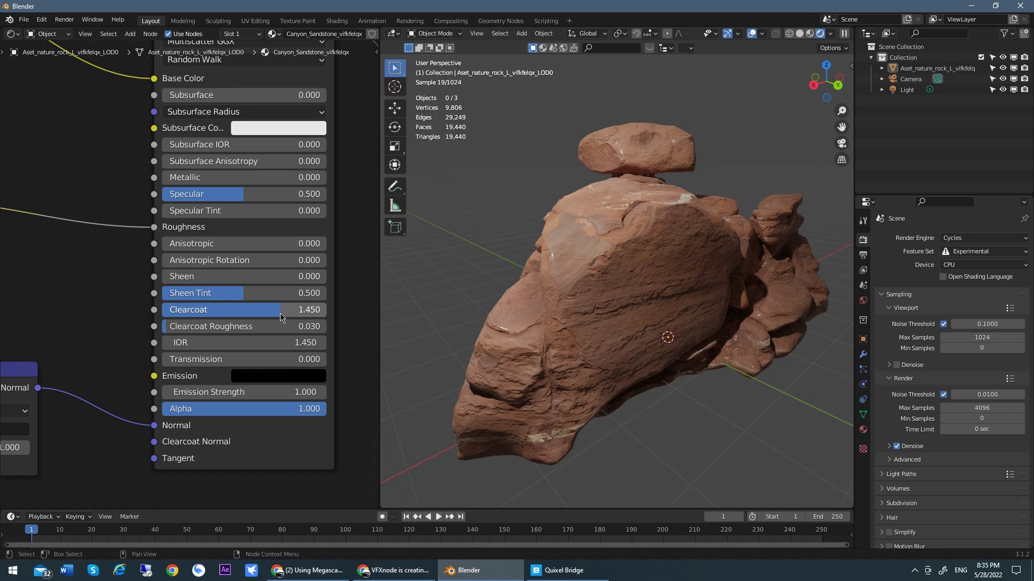
pyautogui.moveTo(280, 314); pyautogui.dragTo(280, 313)
pyautogui.moveTo(280, 313); pyautogui.dragTo(100, 302)
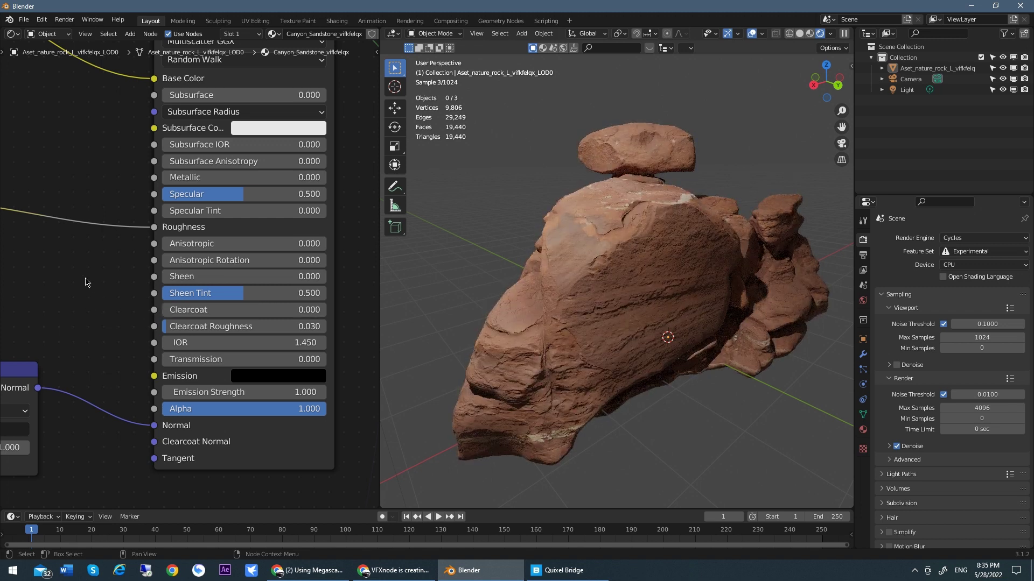
pyautogui.click(612, 291)
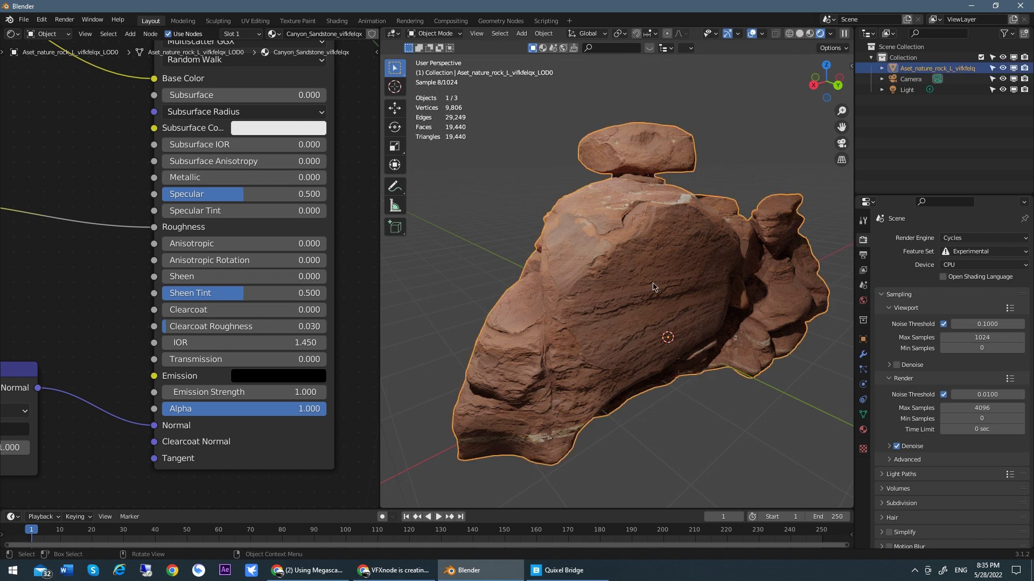
# Step: Check the repaired sandstone rock from another angle and delete it from the scene
pyautogui.moveTo(612, 292); pyautogui.dragTo(509, 270, button='middle')
pyautogui.click(489, 253)
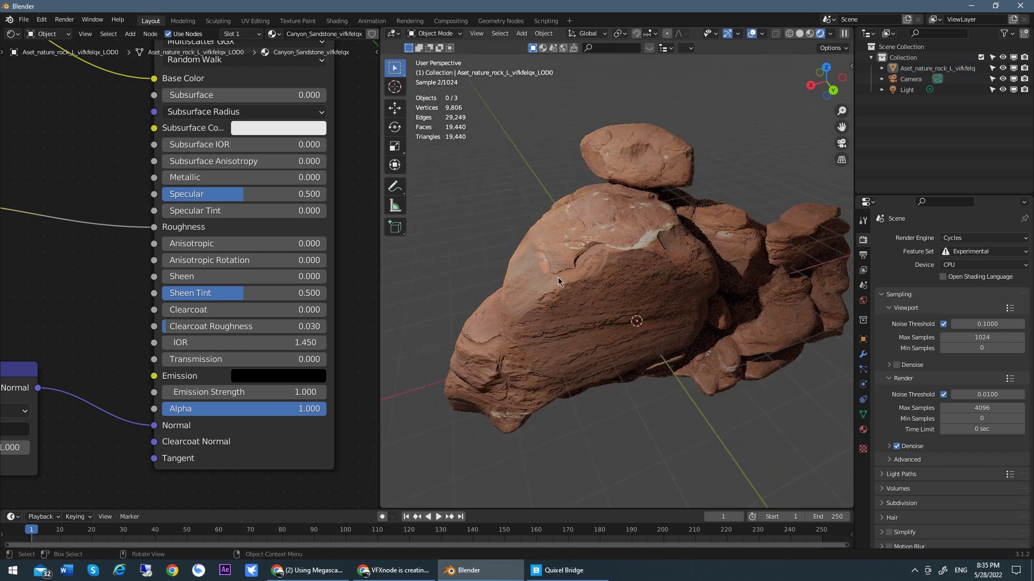
pyautogui.scroll(-1, 558, 277)
pyautogui.scroll(-4, 246, 282)
pyautogui.scroll(-2, 246, 281)
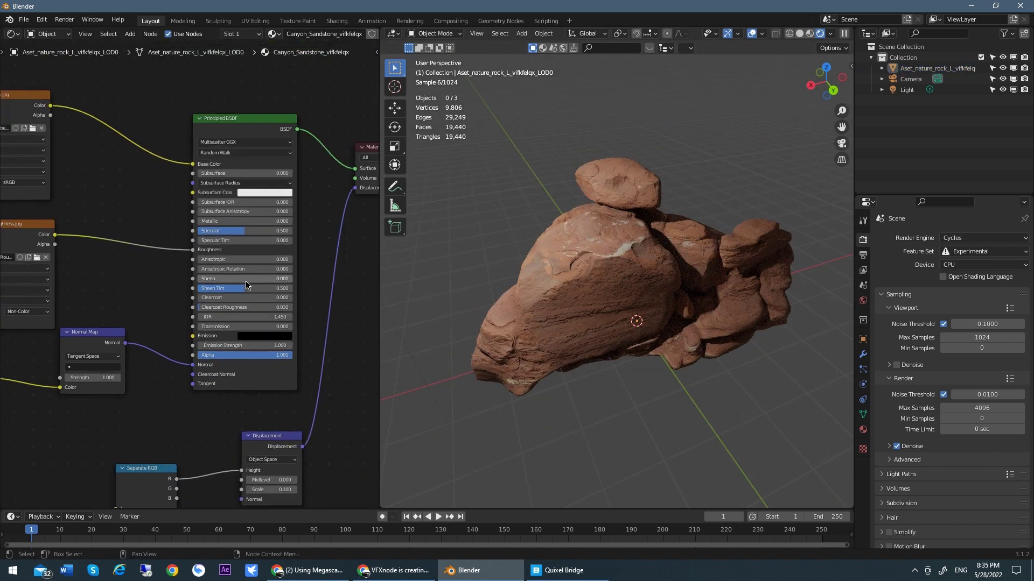
pyautogui.scroll(-2, 527, 283)
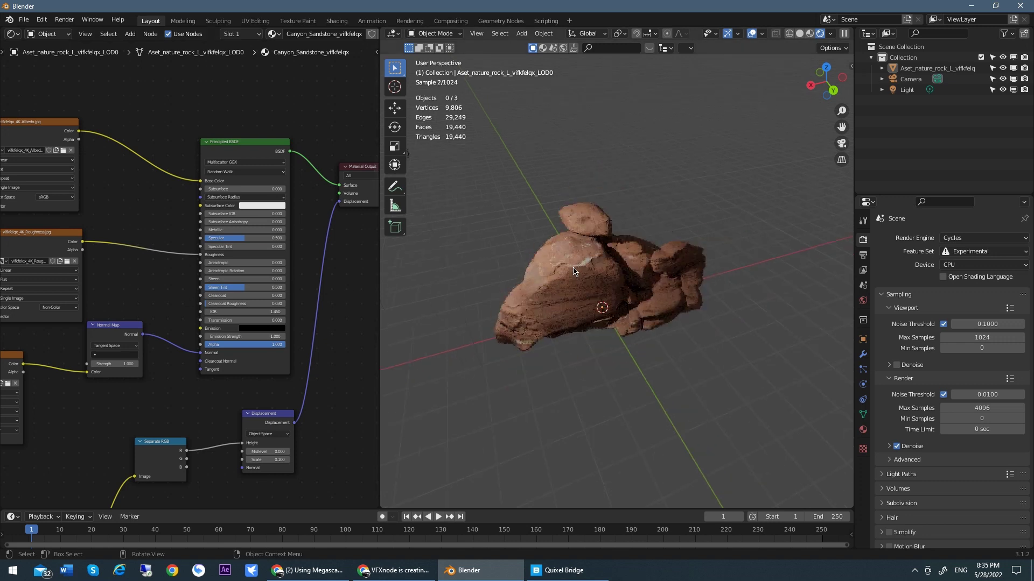
pyautogui.click(570, 279)
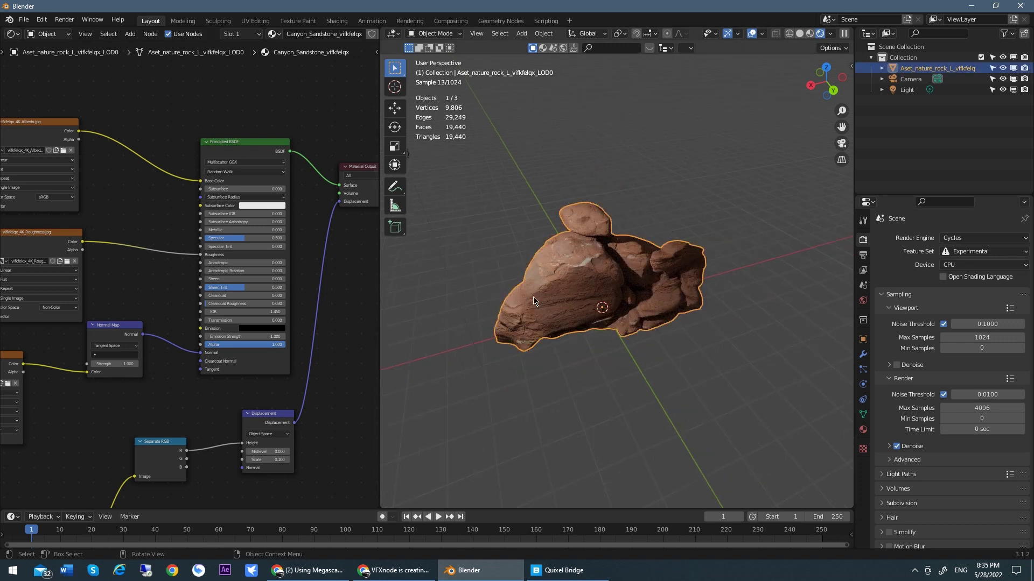
pyautogui.press('Delete')
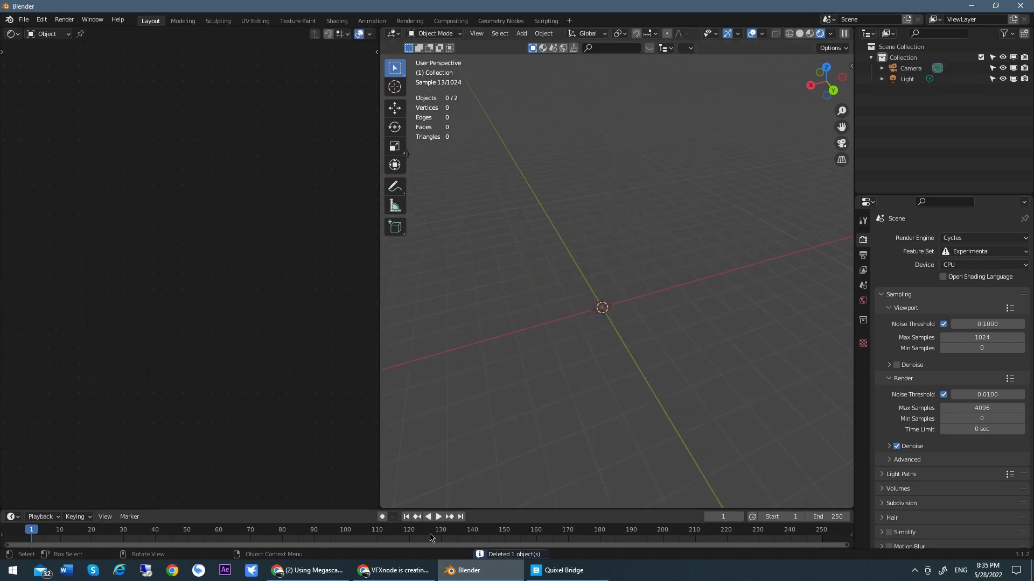
# Step: Switch to Quixel Bridge and export the downloaded Chinese Fan Palm plant to Blender
pyautogui.click(564, 570)
pyautogui.scroll(-5, 560, 360)
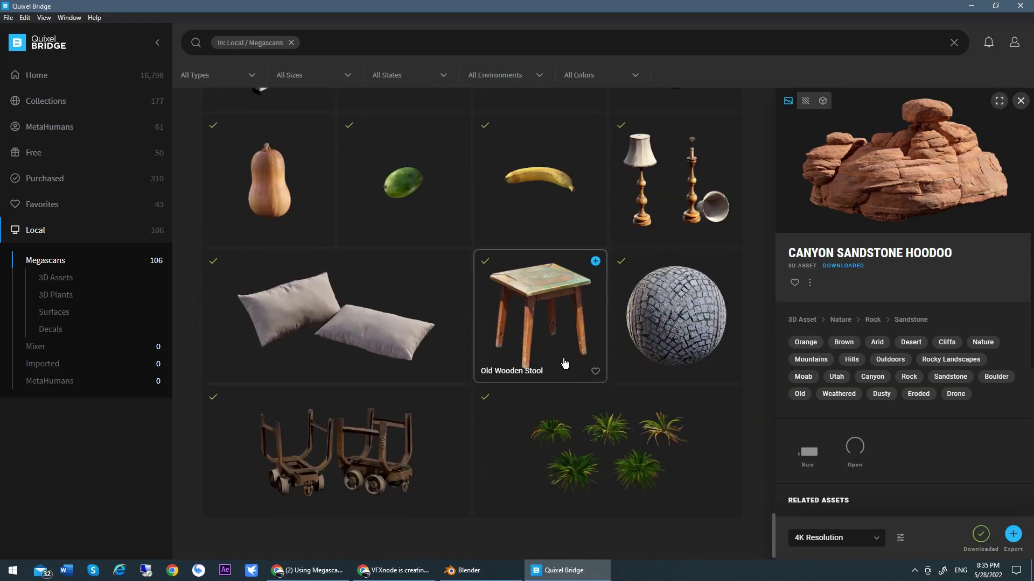
pyautogui.scroll(12, 613, 318)
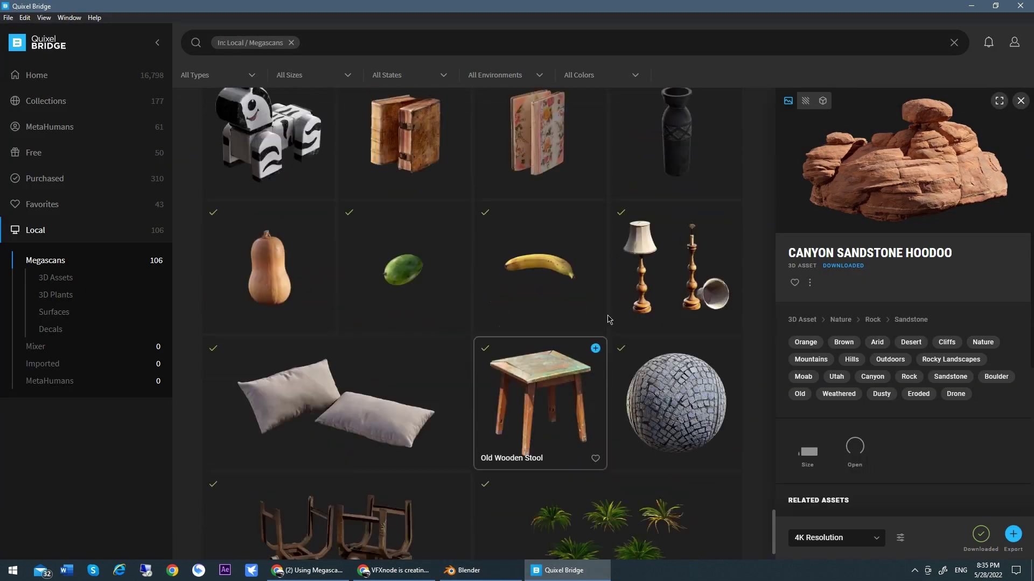
pyautogui.scroll(15, 623, 307)
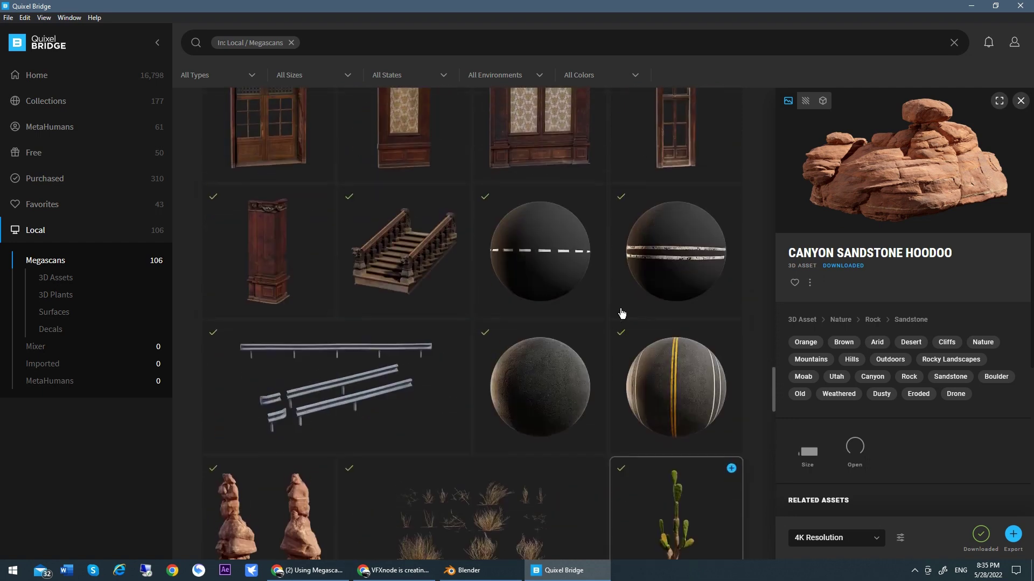
pyautogui.scroll(15, 620, 312)
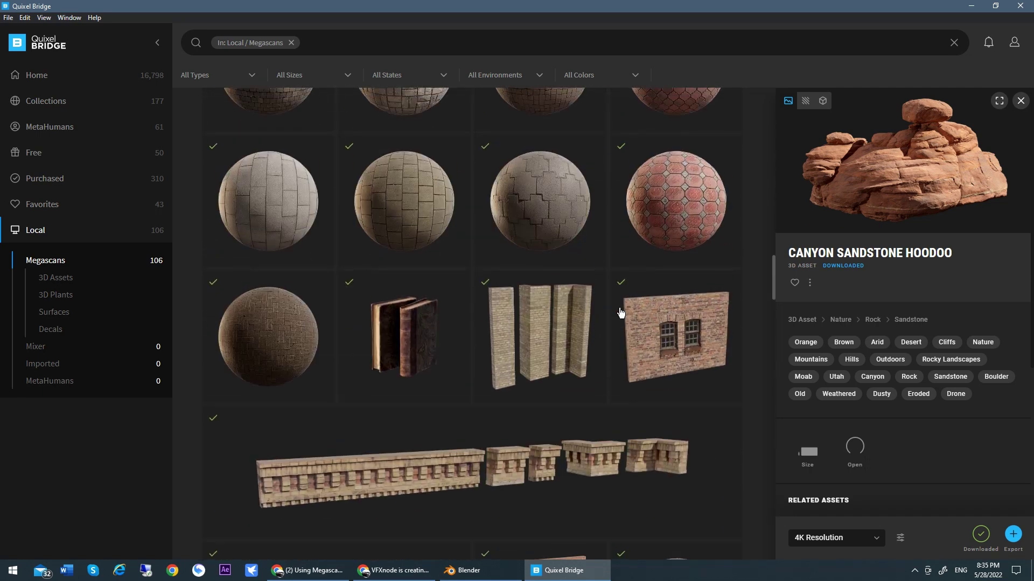
pyautogui.scroll(1, 620, 312)
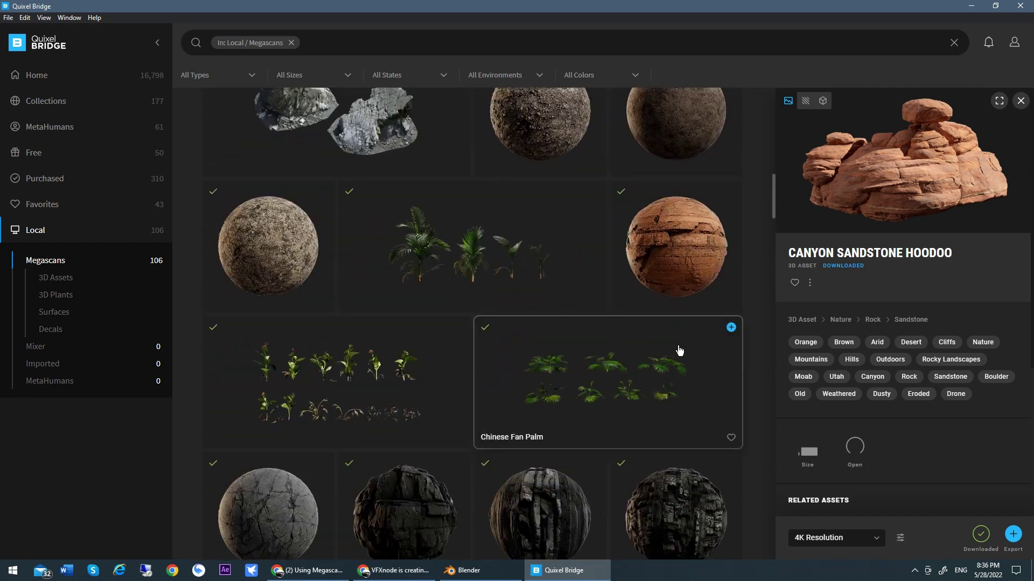
pyautogui.click(684, 349)
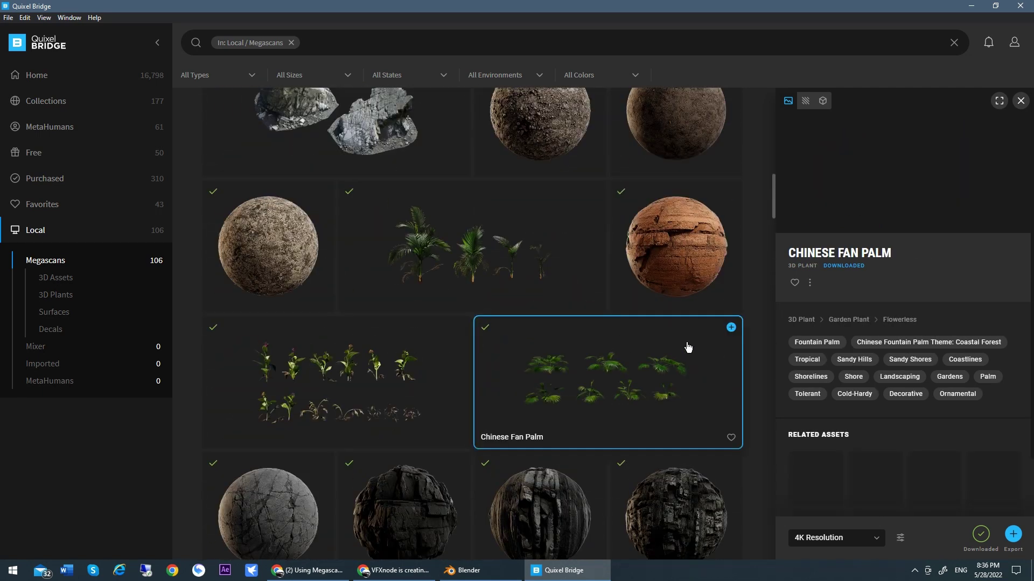
pyautogui.click(730, 328)
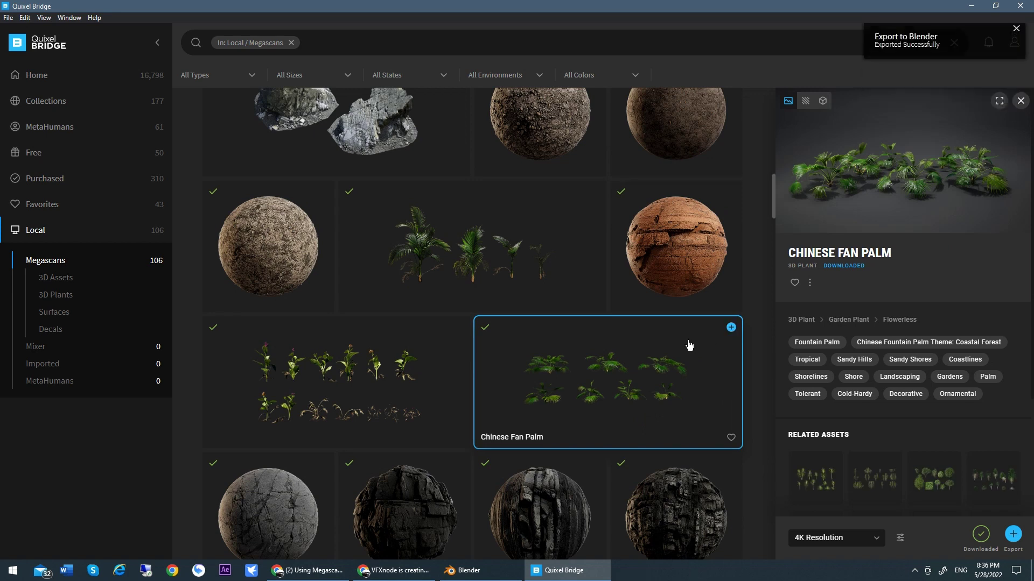
# Step: Return to Blender and move one palm variant out of the imported cluster so it stands alone
pyautogui.click(974, 10)
pyautogui.scroll(5, 639, 290)
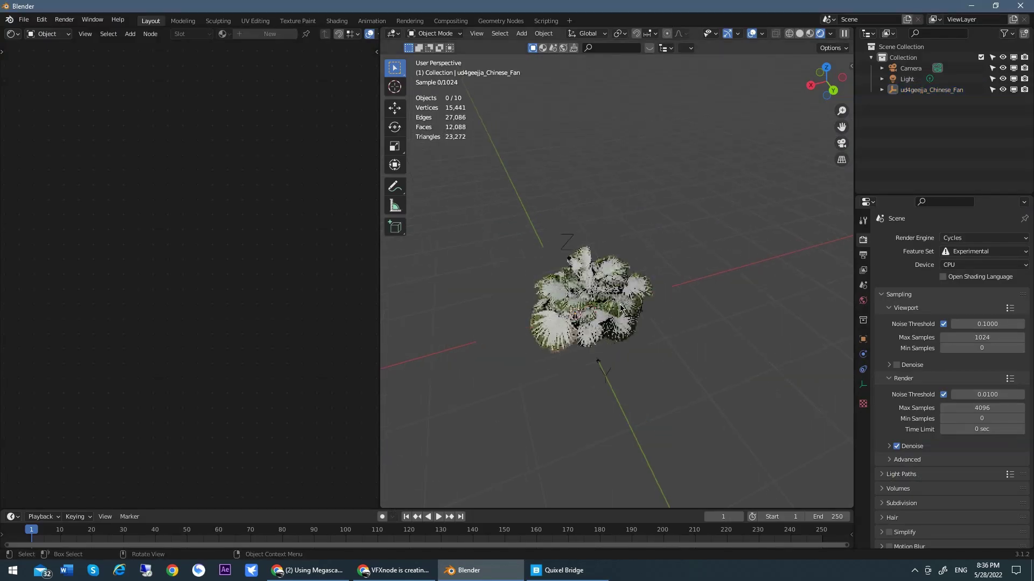
pyautogui.scroll(3, 662, 260)
pyautogui.click(620, 282)
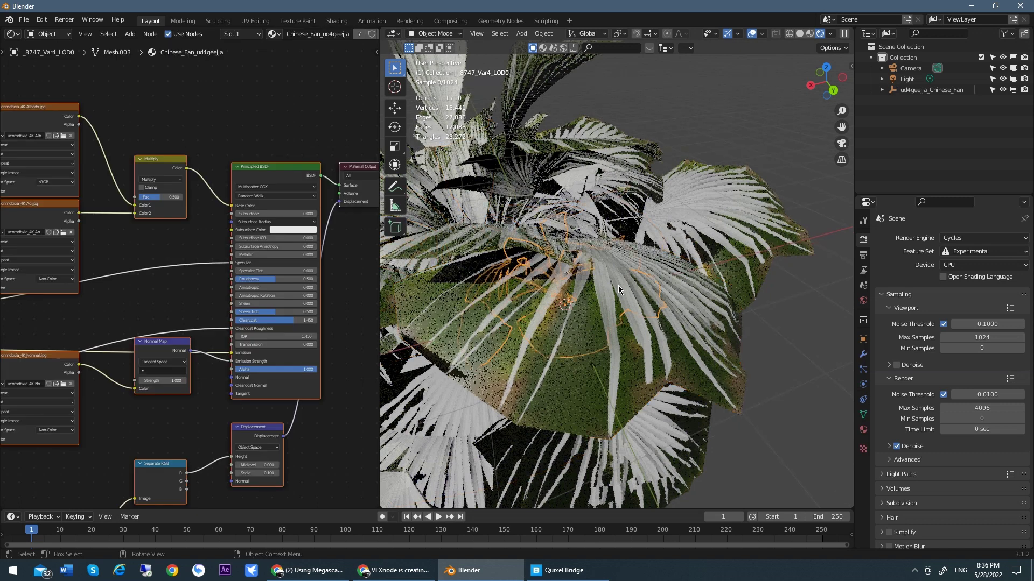
pyautogui.scroll(-8, 618, 285)
pyautogui.press('g')
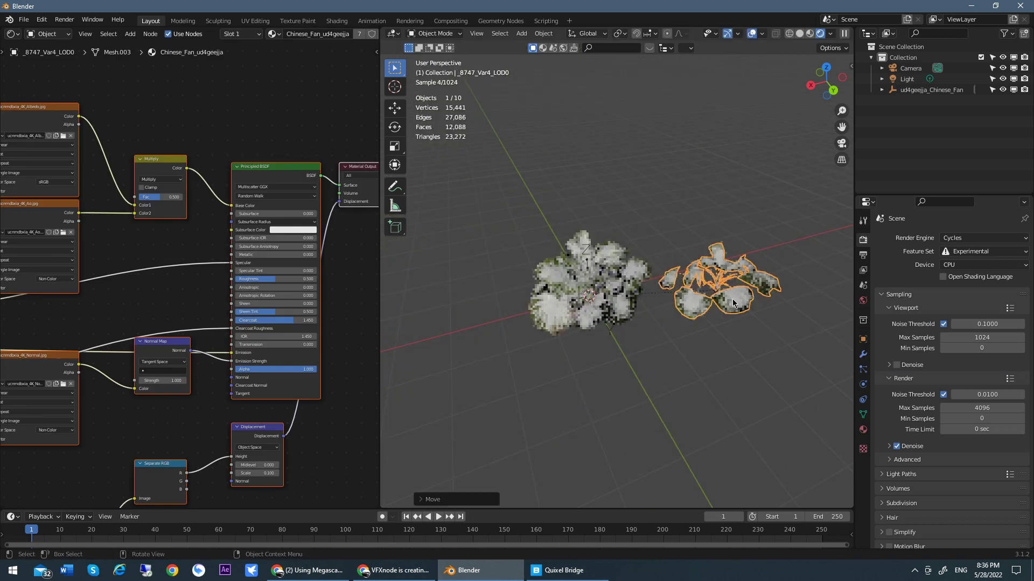
# Step: Lower the palm material's Normal Map node and reroute its output from Emission Strength to the Principled BSDF's Normal input
pyautogui.scroll(5, 732, 298)
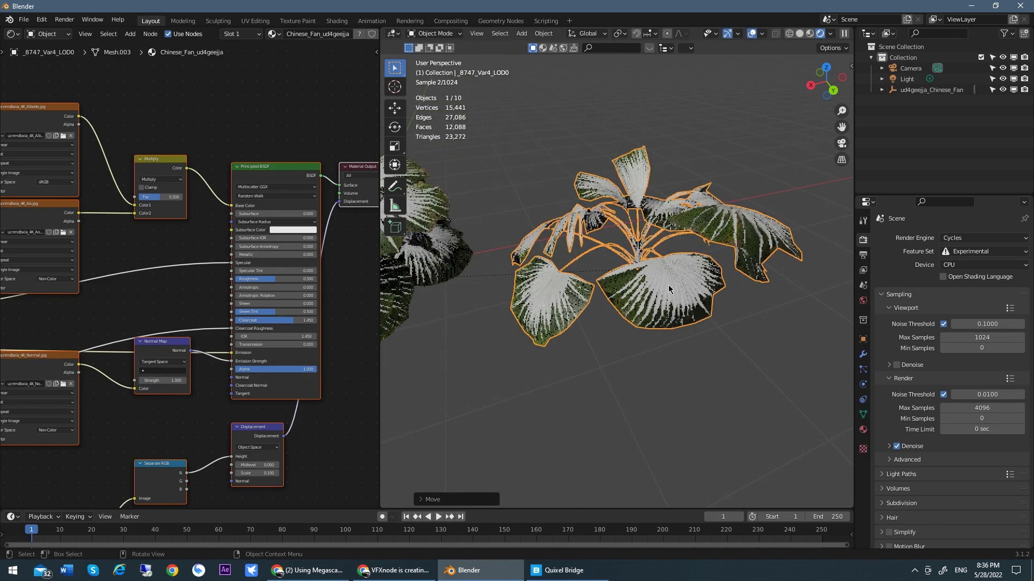
pyautogui.scroll(4, 652, 323)
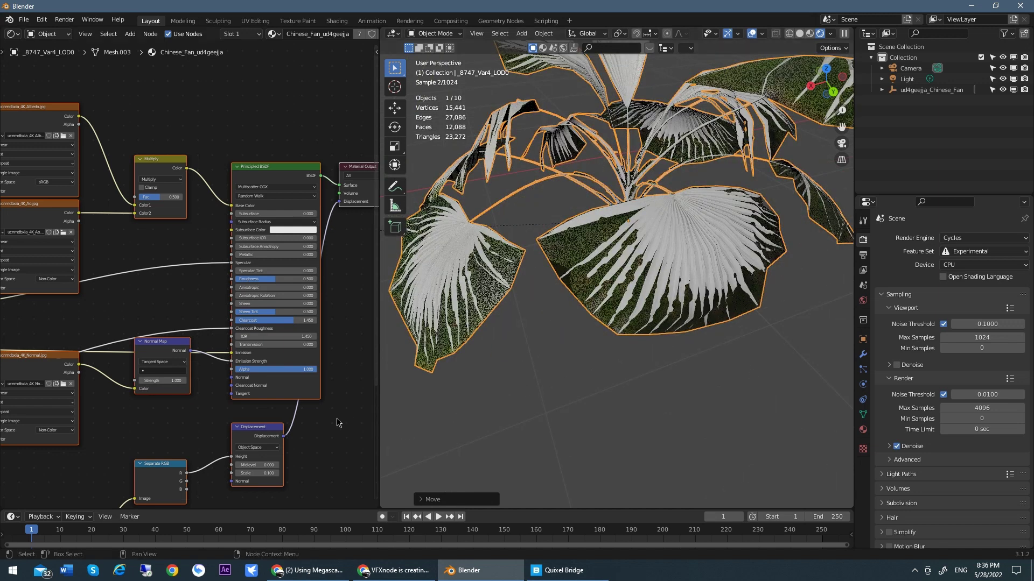
pyautogui.scroll(-2, 312, 376)
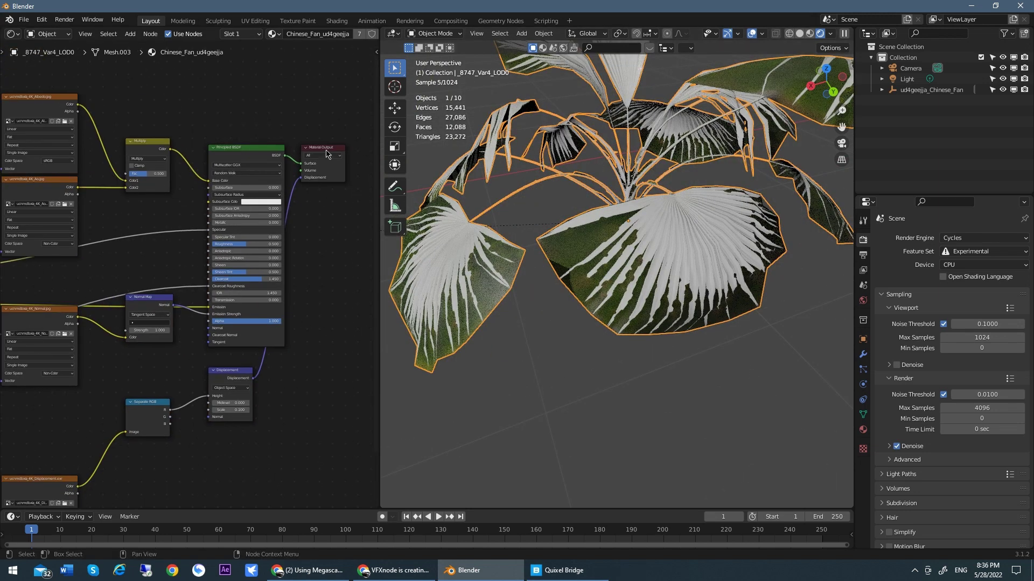
pyautogui.scroll(2, 175, 346)
pyautogui.moveTo(148, 266); pyautogui.dragTo(132, 329)
pyautogui.scroll(1, 125, 333)
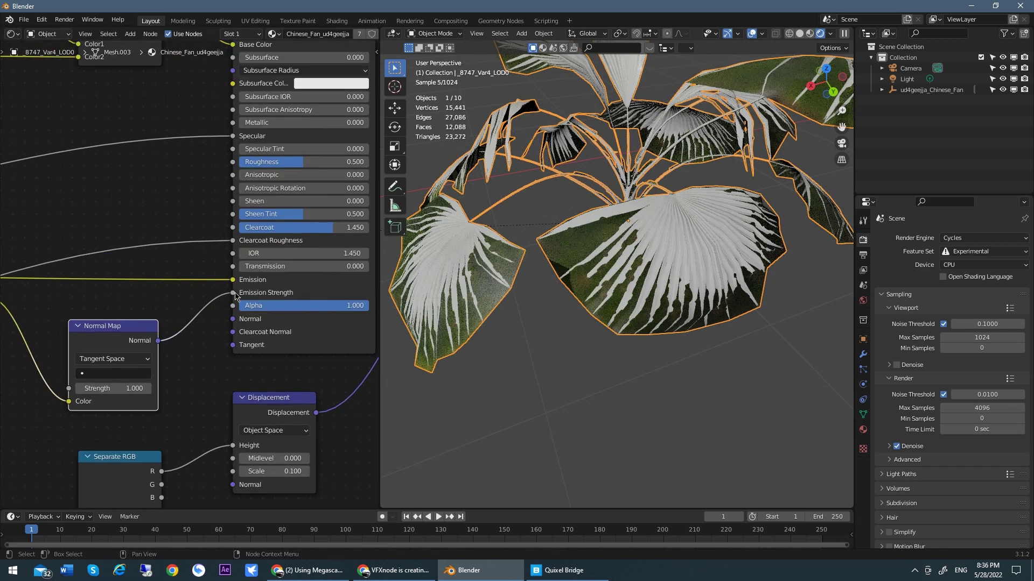
pyautogui.moveTo(232, 293); pyautogui.dragTo(232, 319)
# Step: Move the normal texture node down beside the Normal Map and place the translucency texture node just above it
pyautogui.scroll(-3, 175, 308)
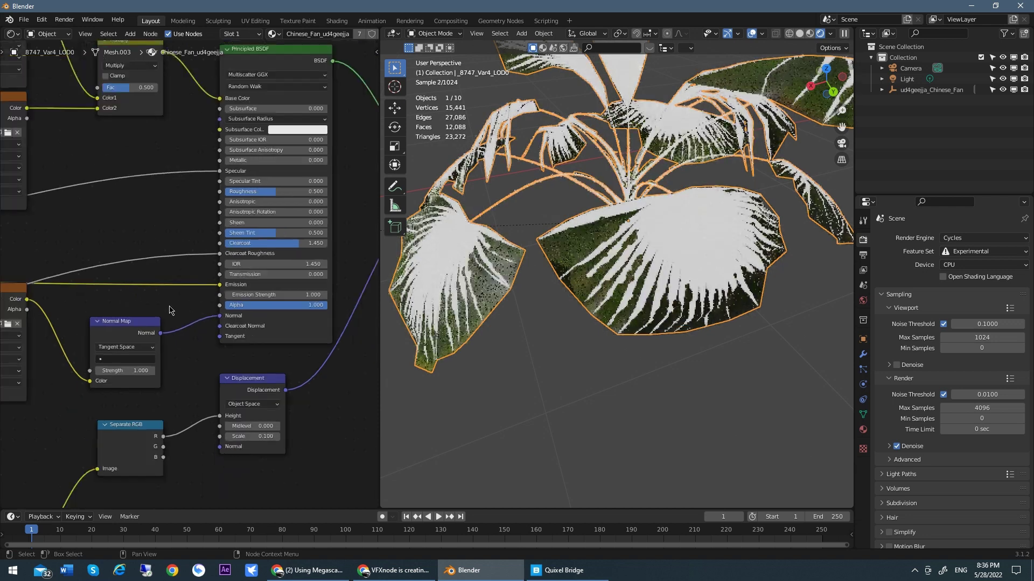
pyautogui.moveTo(105, 313); pyautogui.dragTo(246, 274, button='middle')
pyautogui.click(203, 294)
pyautogui.moveTo(133, 253); pyautogui.dragTo(131, 329)
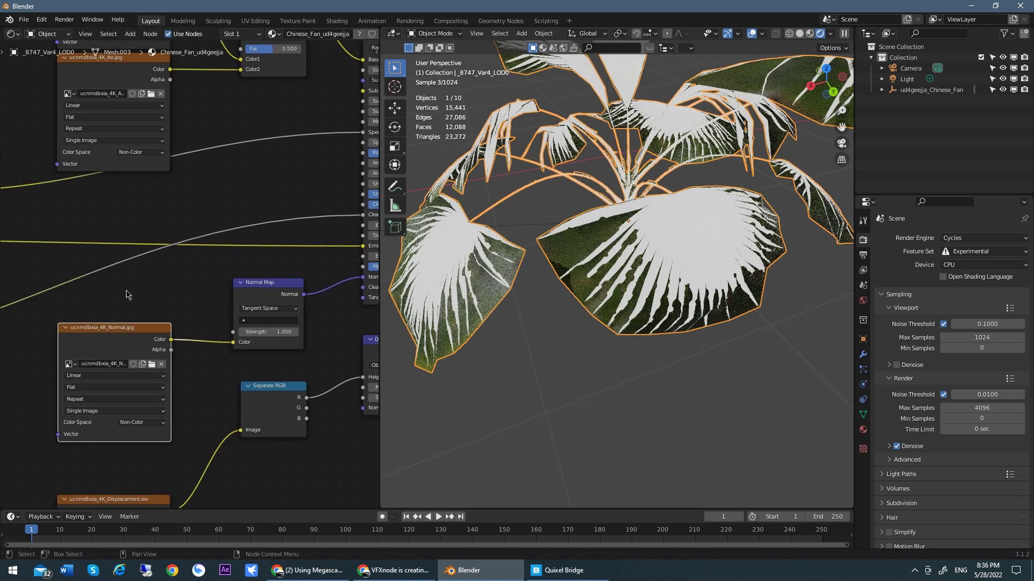
pyautogui.scroll(-3, 119, 299)
pyautogui.scroll(-1, 114, 303)
pyautogui.moveTo(103, 321); pyautogui.dragTo(242, 292, button='middle')
pyautogui.moveTo(130, 272); pyautogui.dragTo(343, 201)
pyautogui.moveTo(345, 204); pyautogui.dragTo(158, 260, button='middle')
# Step: Reroute the translucency texture's color link from Clearcoat Roughness to the Principled BSDF's Transmission input
pyautogui.scroll(8, 153, 259)
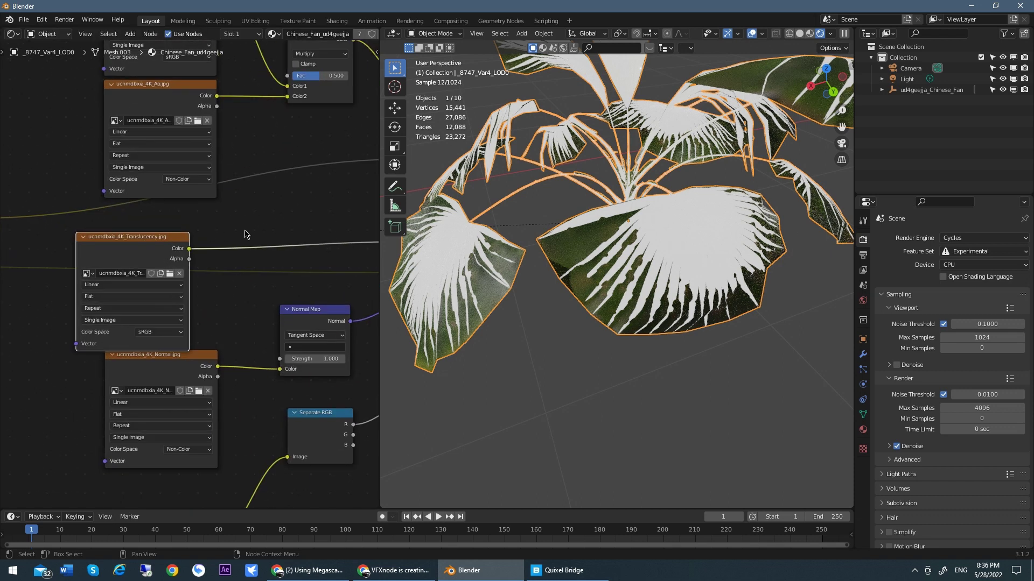
pyautogui.moveTo(245, 231); pyautogui.dragTo(114, 192, button='middle')
pyautogui.scroll(2, 217, 209)
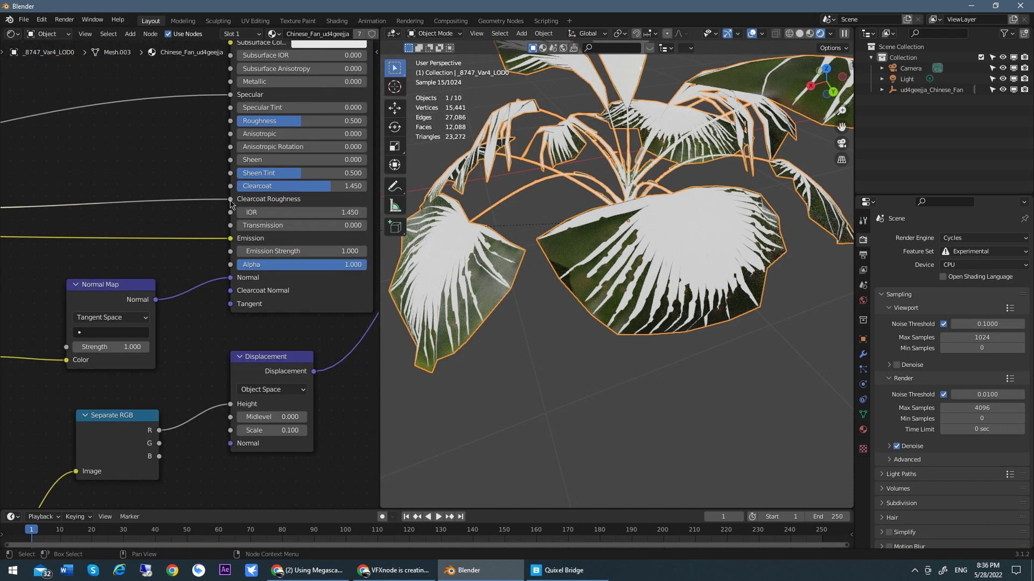
pyautogui.moveTo(231, 199); pyautogui.dragTo(230, 225)
# Step: Move the roughness texture node up and bring the opacity texture node close to the Principled BSDF
pyautogui.scroll(-7, 167, 239)
pyautogui.moveTo(137, 243); pyautogui.dragTo(283, 219, button='middle')
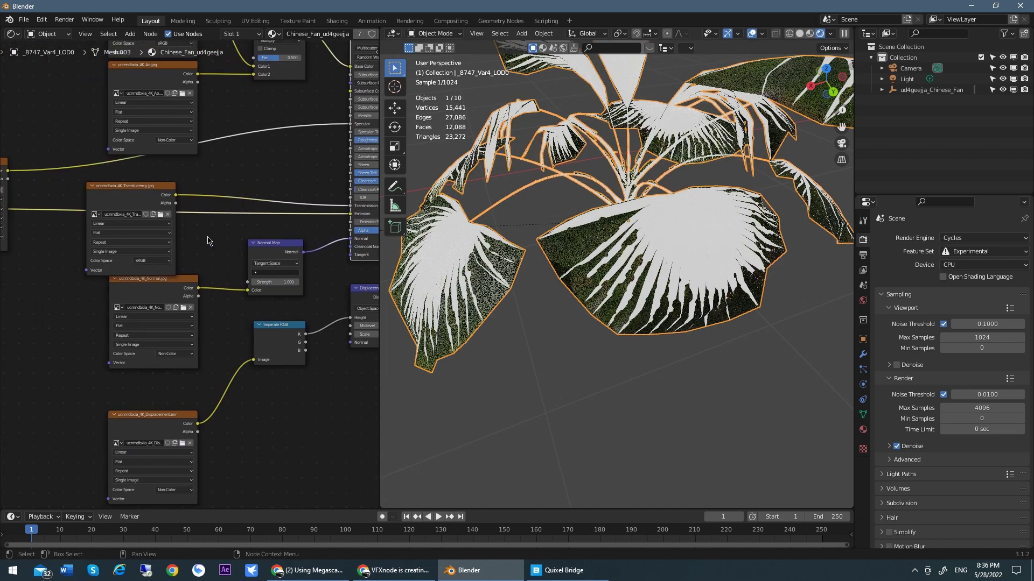
pyautogui.moveTo(60, 233); pyautogui.dragTo(182, 219, button='middle')
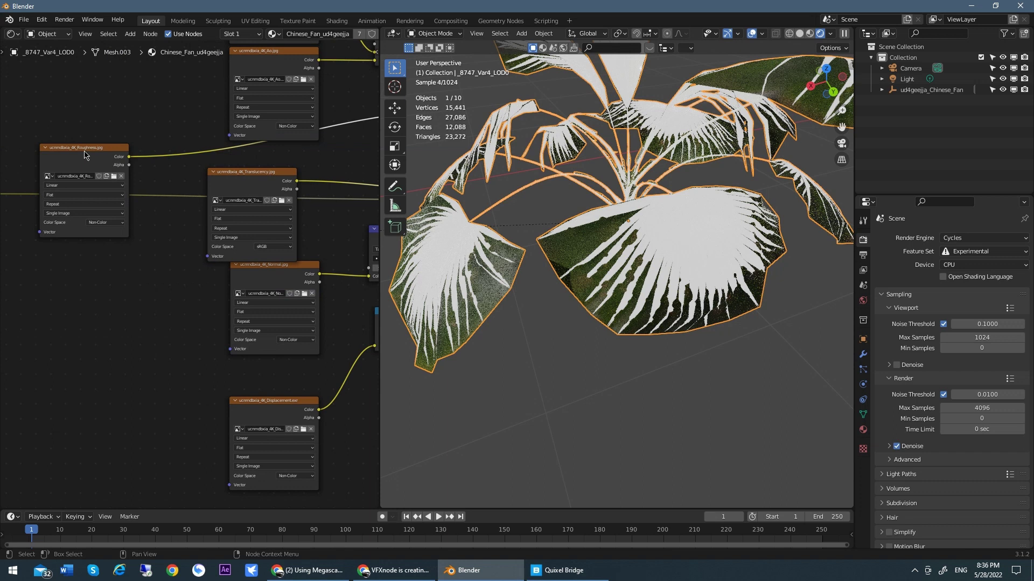
pyautogui.moveTo(85, 151); pyautogui.dragTo(92, 87)
pyautogui.scroll(-3, 125, 234)
pyautogui.moveTo(125, 234); pyautogui.dragTo(235, 201, button='middle')
pyautogui.moveTo(84, 169); pyautogui.dragTo(229, 196)
pyautogui.moveTo(226, 198); pyautogui.dragTo(67, 226, button='middle')
pyautogui.moveTo(47, 214); pyautogui.dragTo(271, 162)
# Step: Reroute the opacity texture's color link from Emission to Alpha and deselect the palm to inspect its leaves
pyautogui.scroll(3, 148, 167)
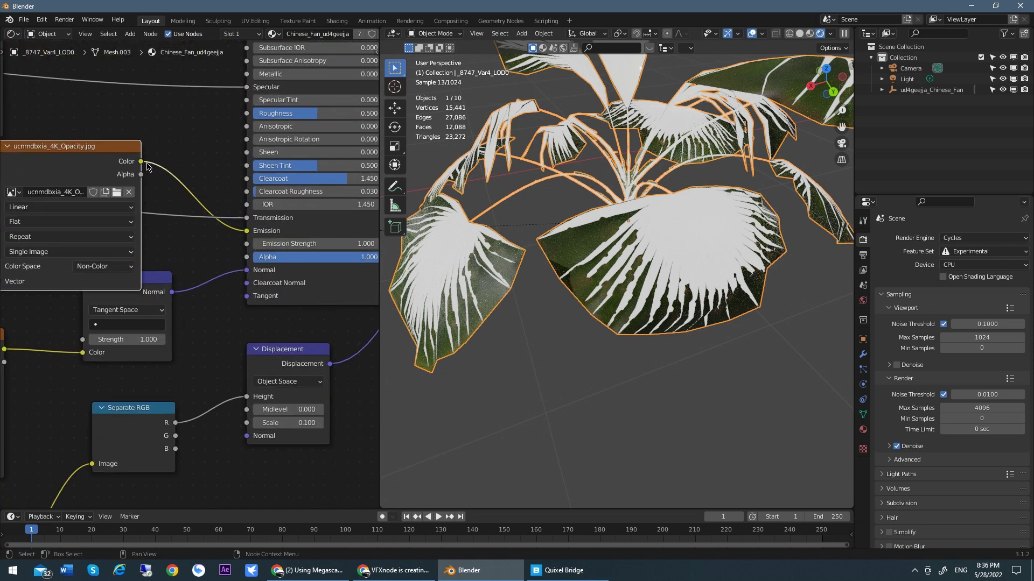
pyautogui.moveTo(246, 230); pyautogui.dragTo(247, 257)
pyautogui.scroll(-1, 212, 249)
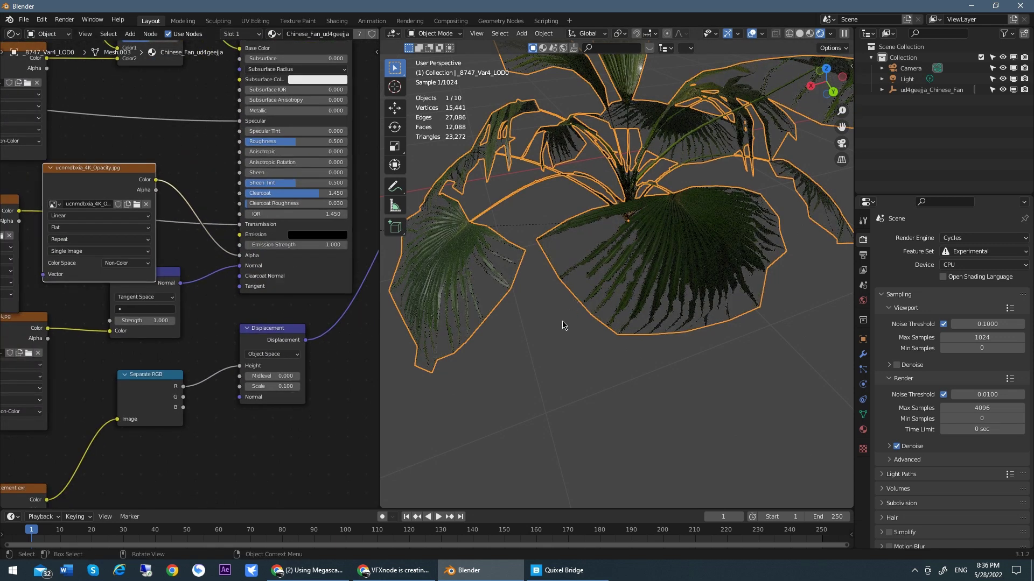
pyautogui.click(550, 338)
pyautogui.moveTo(551, 338); pyautogui.dragTo(543, 291, button='middle')
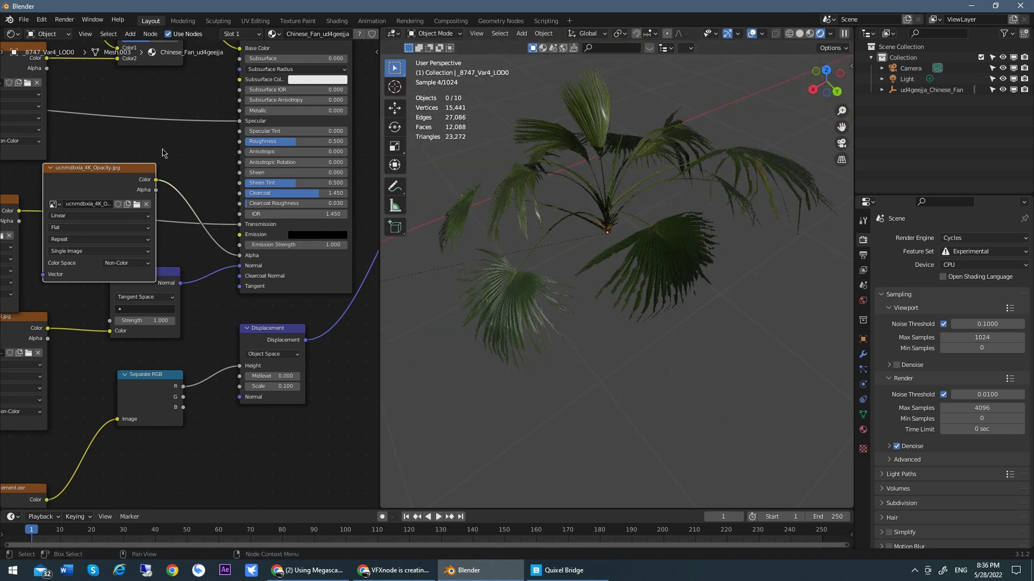
# Step: Reroute the roughness texture's color link from the Principled BSDF's Specular input to its Roughness input
pyautogui.moveTo(162, 153); pyautogui.dragTo(255, 221, button='middle')
pyautogui.scroll(2, 194, 224)
pyautogui.scroll(-4, 167, 231)
pyautogui.moveTo(50, 229); pyautogui.dragTo(73, 206, button='middle')
pyautogui.click(112, 173)
pyautogui.moveTo(247, 214); pyautogui.dragTo(173, 214, button='middle')
pyautogui.scroll(6, 244, 226)
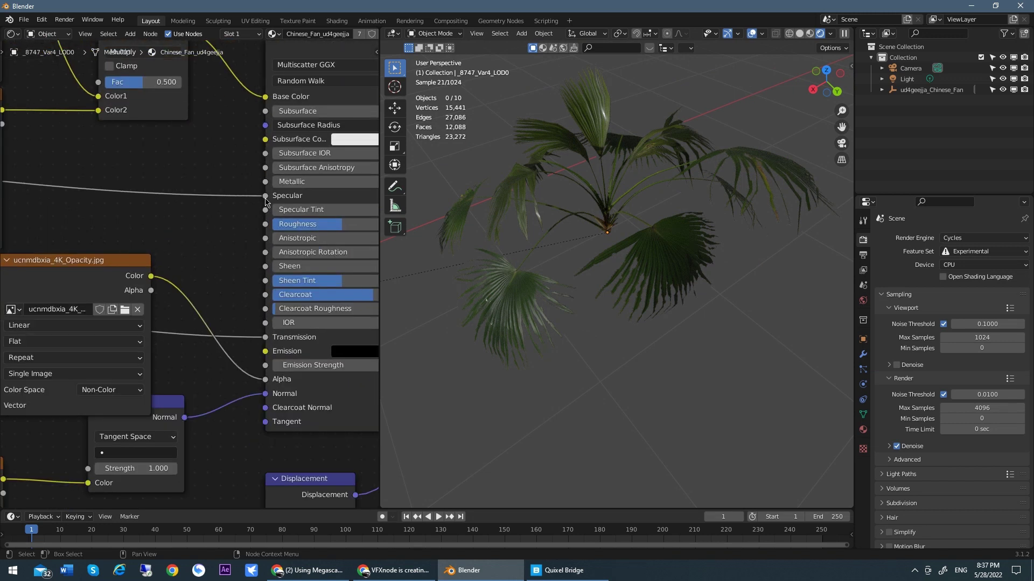
pyautogui.moveTo(265, 197); pyautogui.dragTo(265, 224)
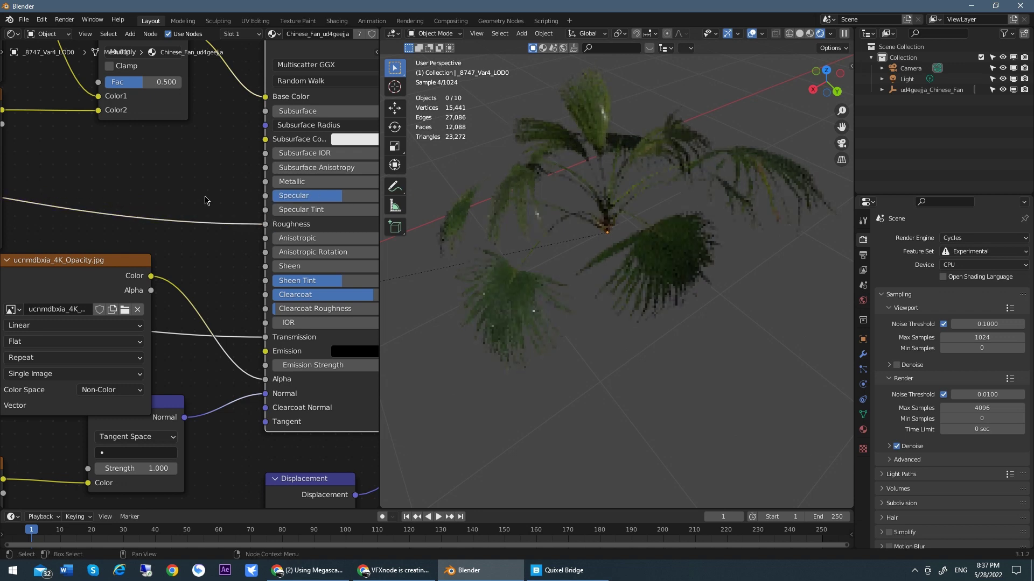
# Step: Set the palm material's Clearcoat to 0 and inspect the leaves from a higher angle
pyautogui.moveTo(204, 200); pyautogui.dragTo(129, 215, button='middle')
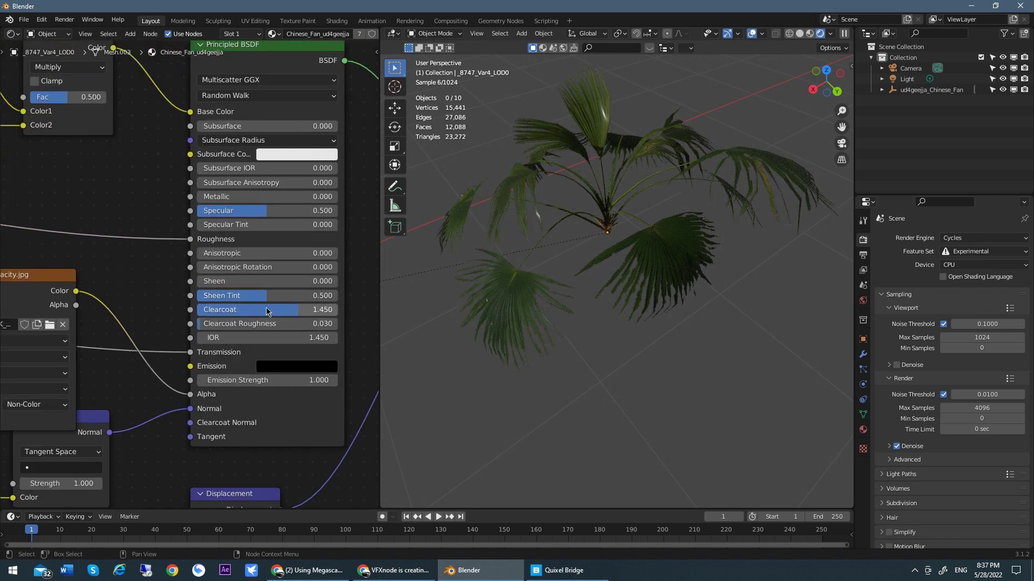
pyautogui.moveTo(299, 312); pyautogui.dragTo(184, 316)
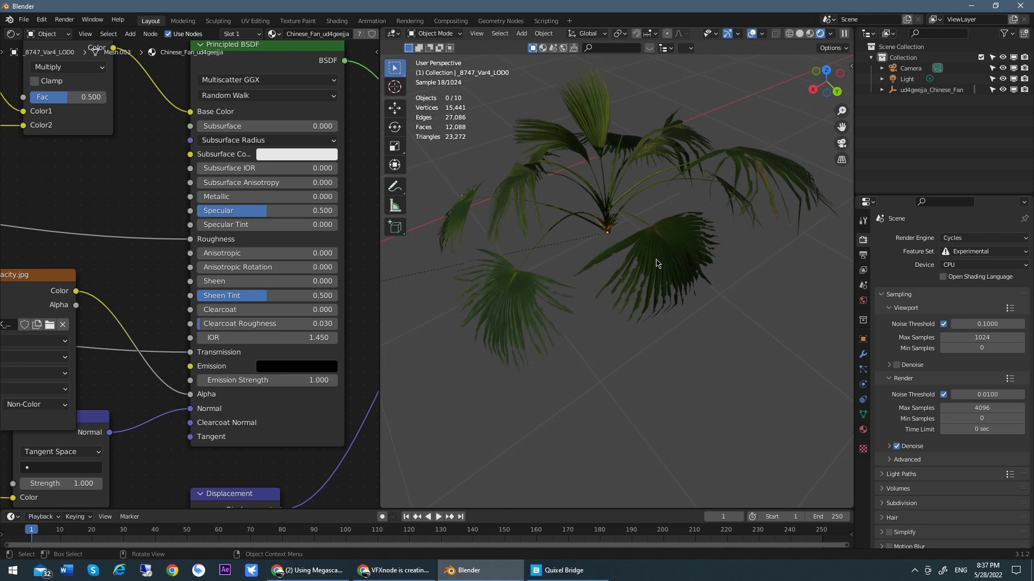
pyautogui.moveTo(657, 264); pyautogui.dragTo(685, 374, button='middle')
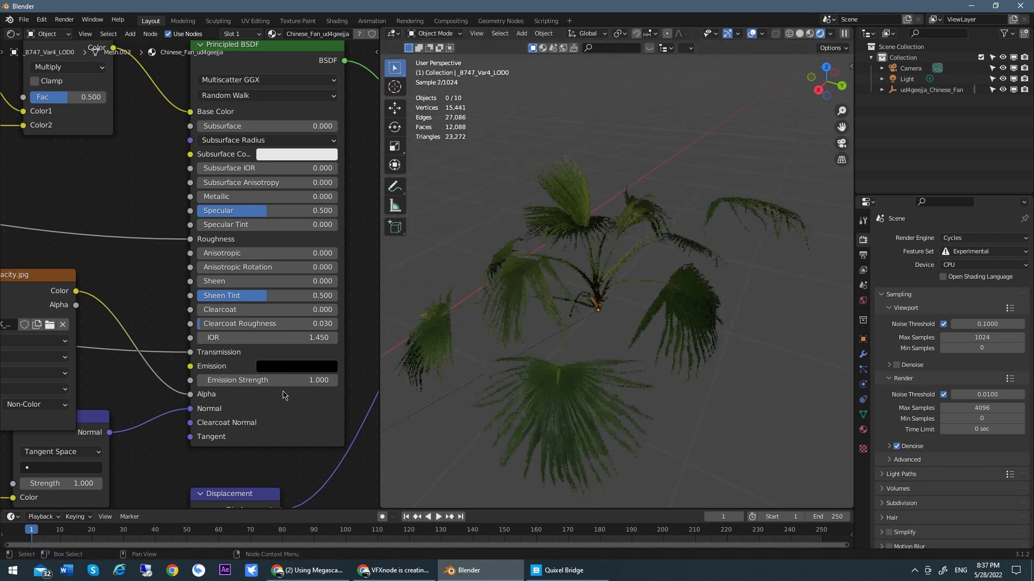
# Step: Move the Material Output node down closer to the Displacement node
pyautogui.scroll(-3, 251, 409)
pyautogui.moveTo(282, 423); pyautogui.dragTo(224, 337, button='middle')
pyautogui.moveTo(282, 404); pyautogui.dragTo(210, 383, button='middle')
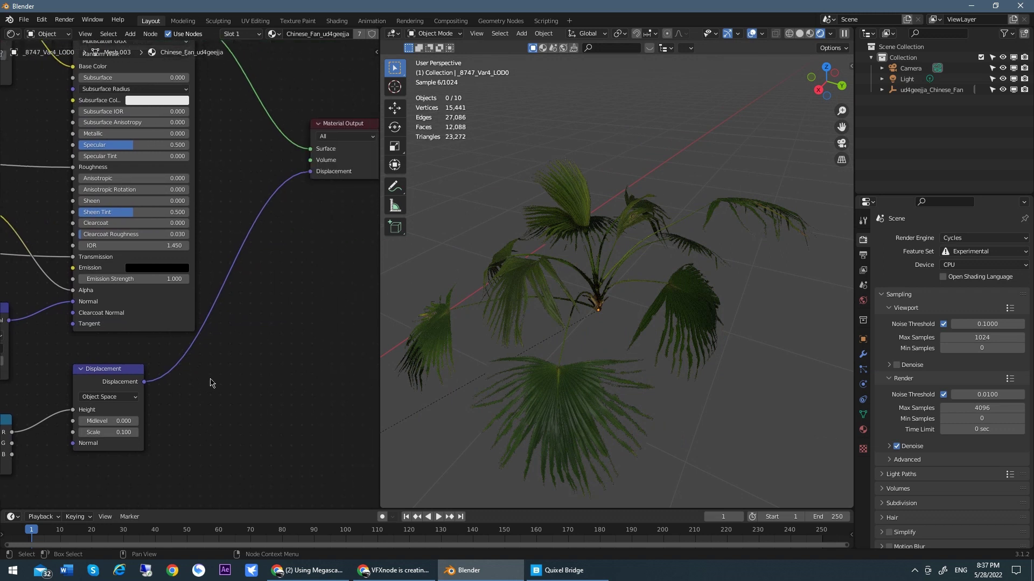
pyautogui.moveTo(347, 129); pyautogui.dragTo(319, 251)
pyautogui.moveTo(237, 376); pyautogui.dragTo(318, 282, button='middle')
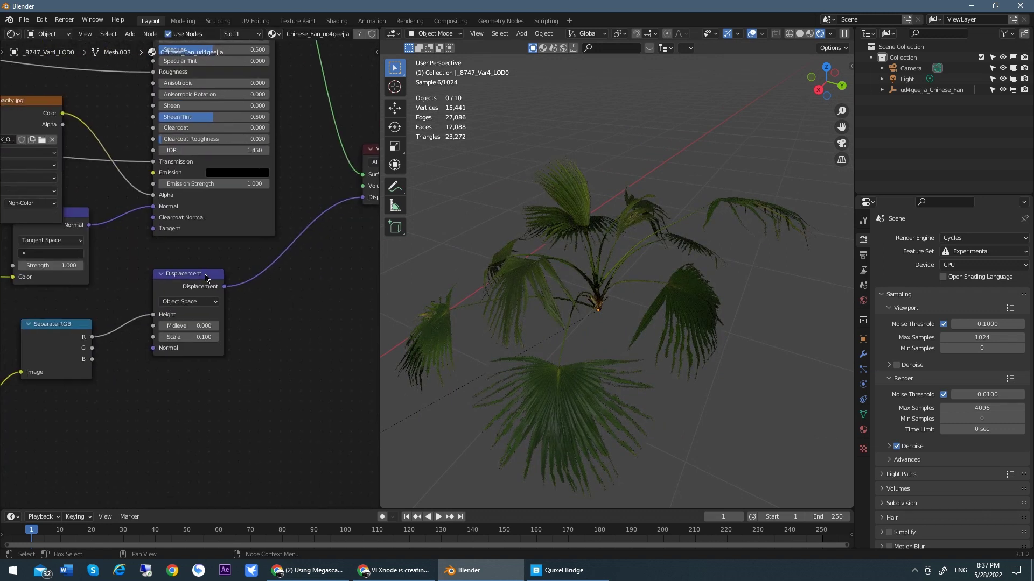
# Step: Move the Displacement node down below the Principled BSDF node and inspect the deselected palm from another angle
pyautogui.moveTo(205, 275); pyautogui.dragTo(204, 299)
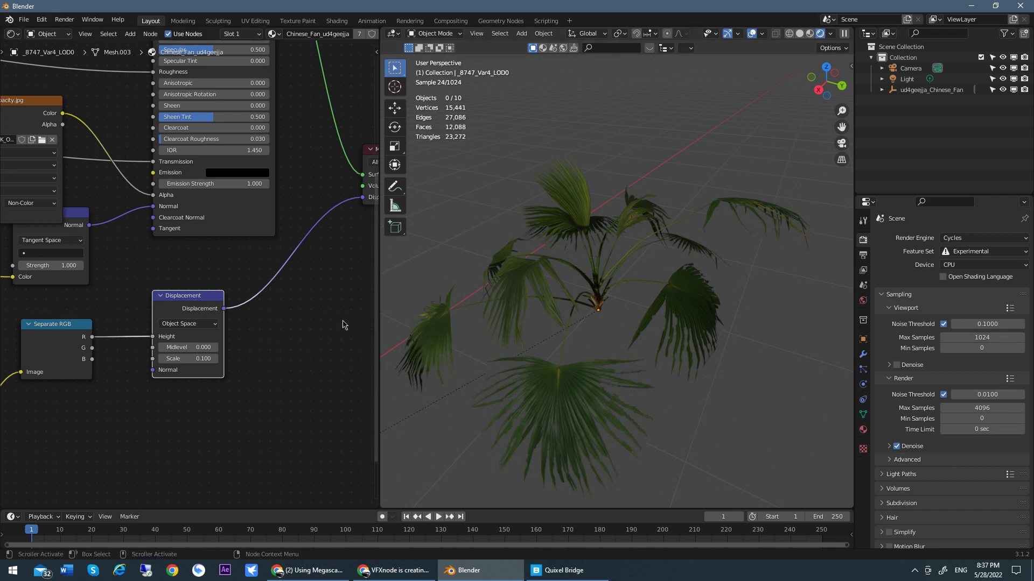
pyautogui.scroll(-6, 291, 323)
pyautogui.scroll(-1, 289, 323)
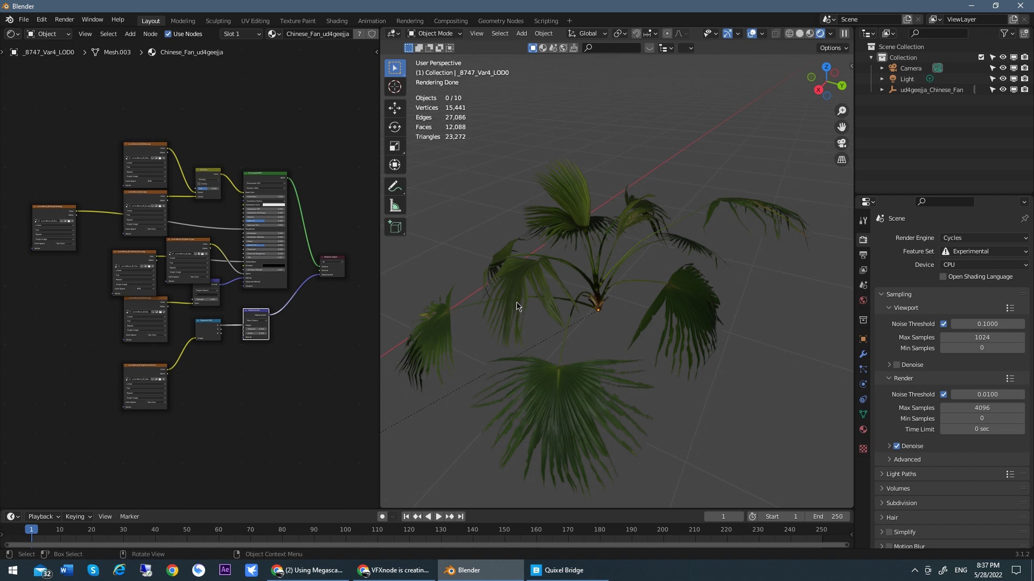
pyautogui.click(498, 248)
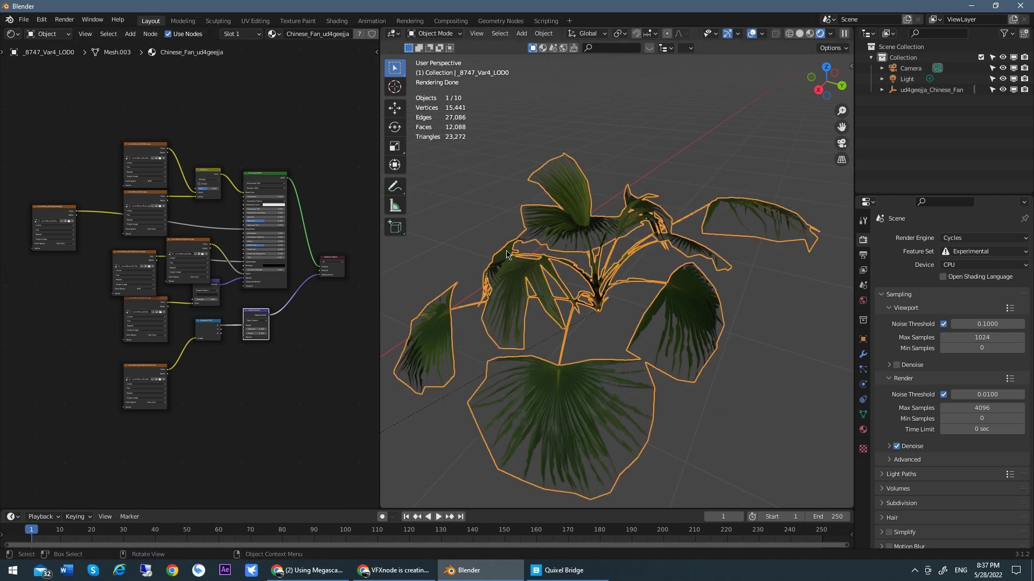
pyautogui.click(472, 214)
pyautogui.scroll(3, 532, 210)
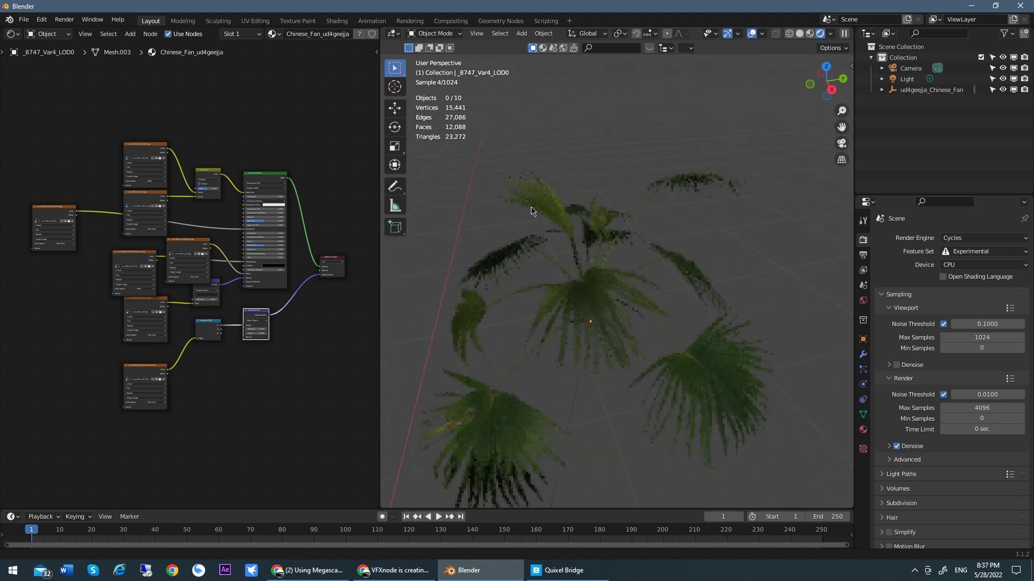
pyautogui.moveTo(560, 215); pyautogui.dragTo(473, 254, button='middle')
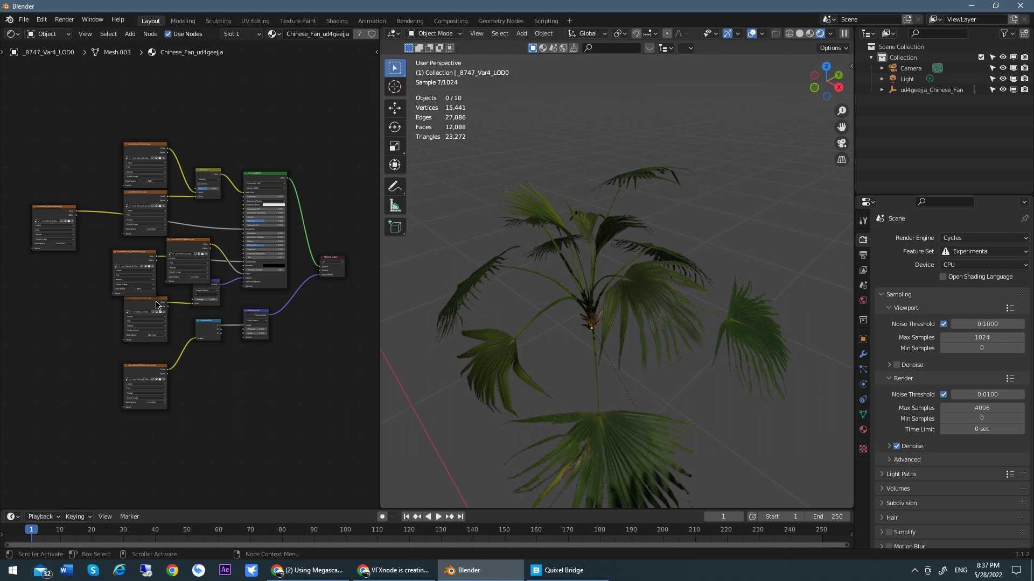
# Step: Move the normal texture node out to the left of the overlapping texture nodes and inspect the palm from several angles
pyautogui.moveTo(156, 304); pyautogui.dragTo(71, 327)
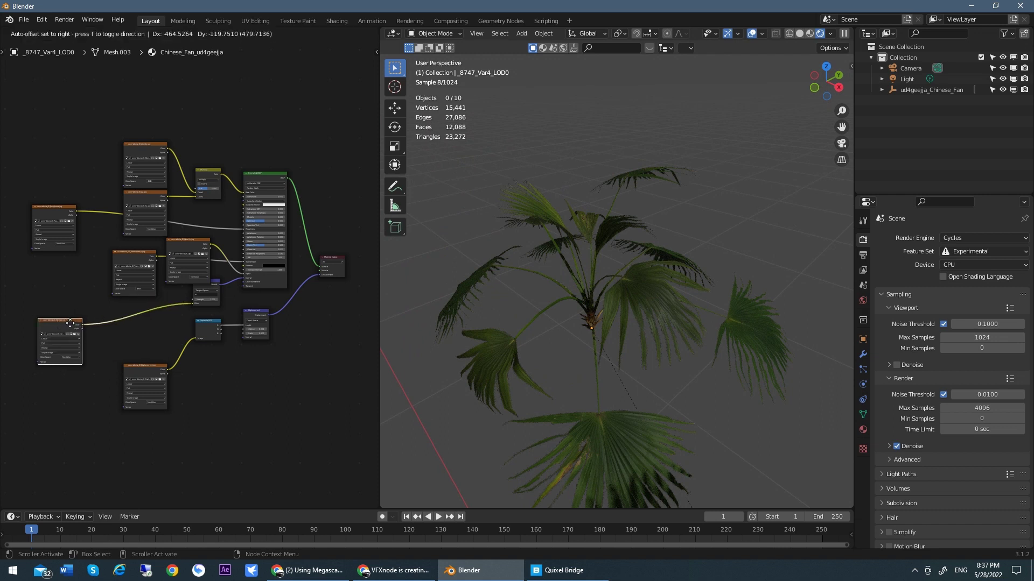
pyautogui.click(264, 393)
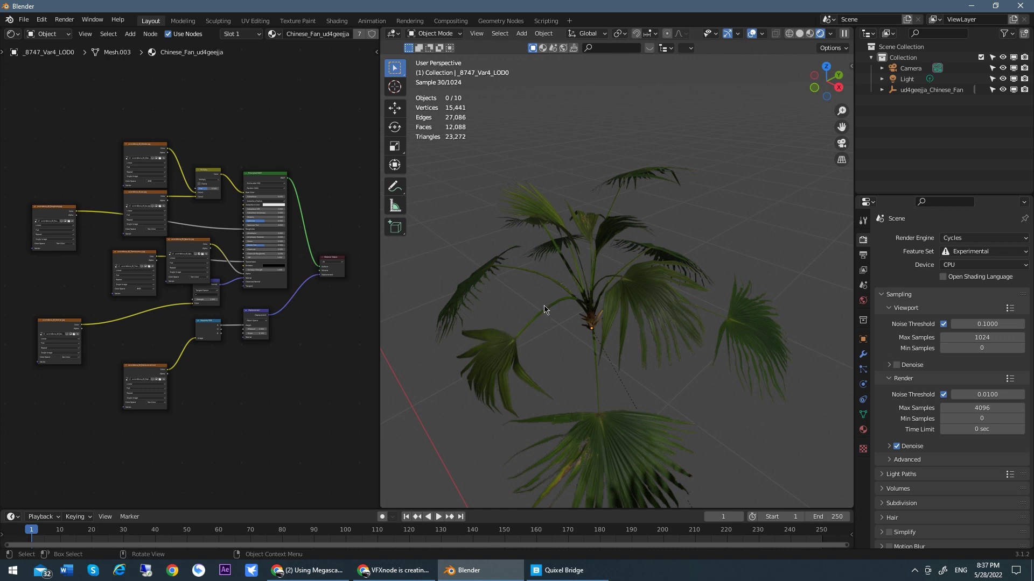
pyautogui.scroll(6, 603, 323)
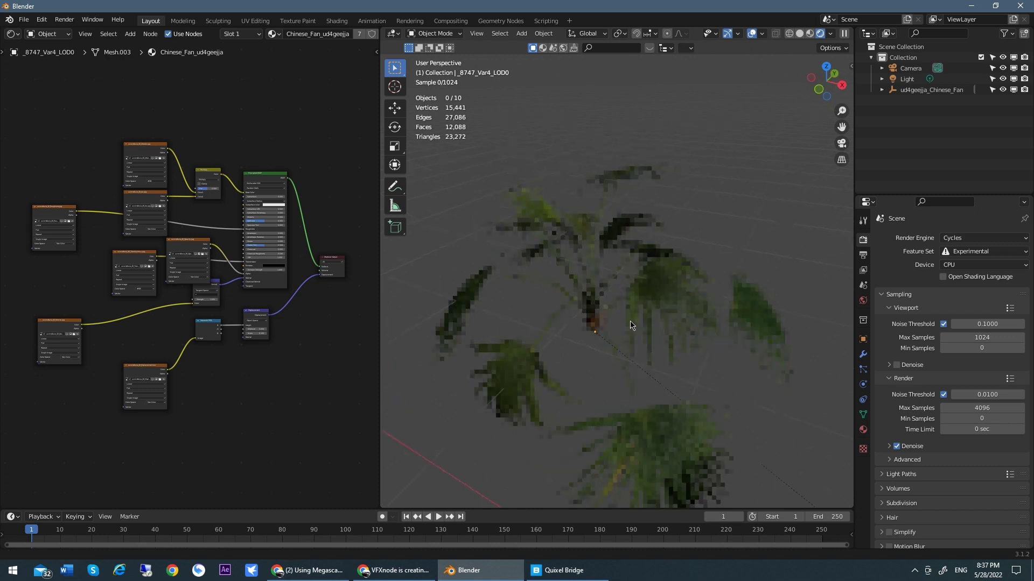
pyautogui.scroll(-5, 599, 333)
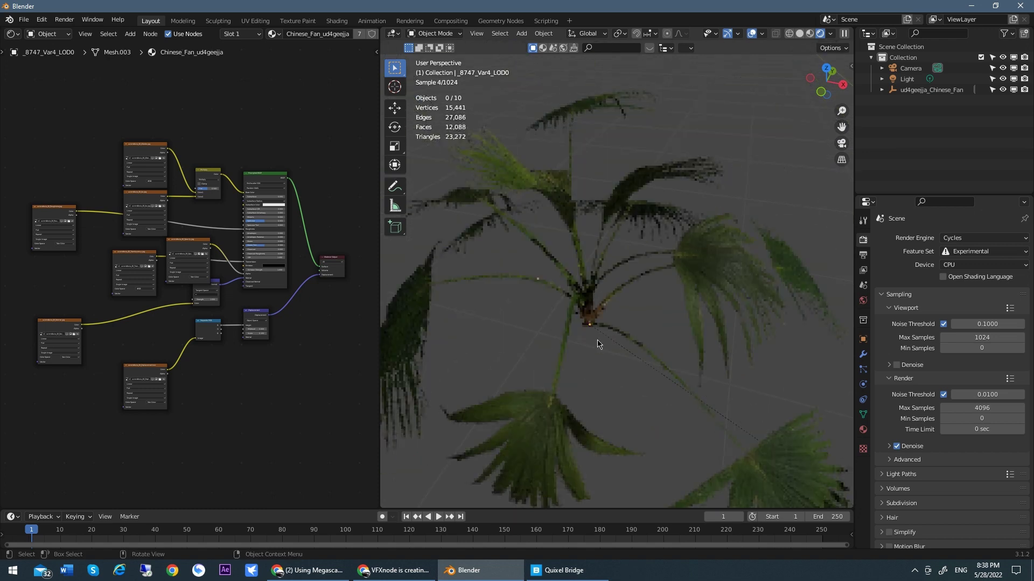
pyautogui.moveTo(589, 343); pyautogui.dragTo(625, 338, button='middle')
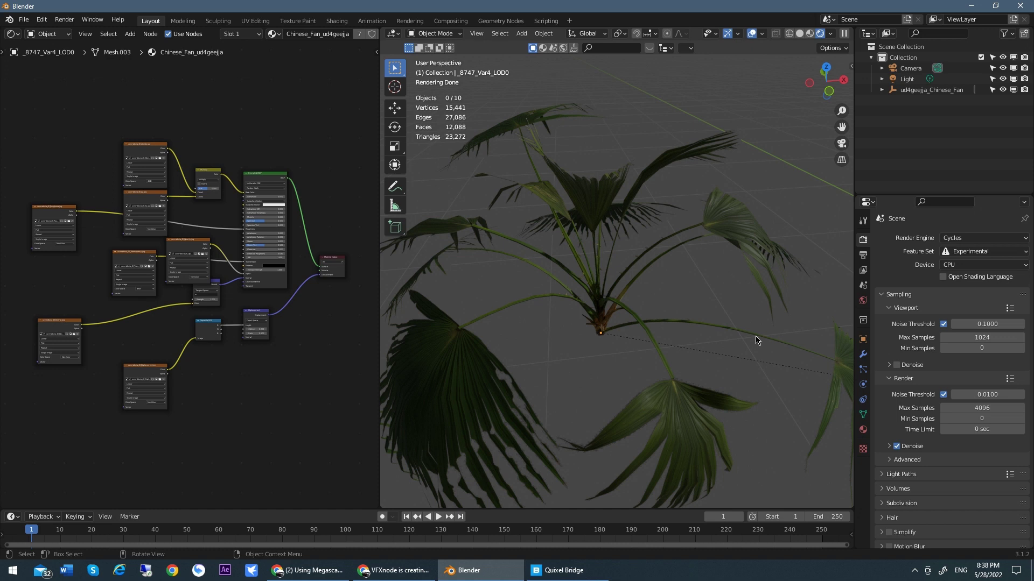
pyautogui.moveTo(755, 340); pyautogui.dragTo(679, 340, button='middle')
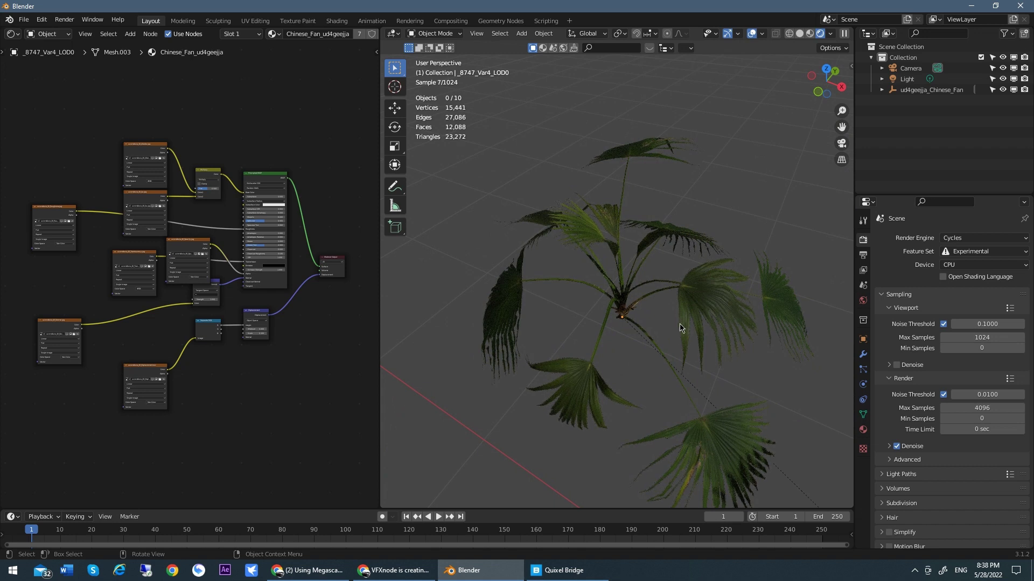
# Step: Move the texture nodes feeding Transmission and Alpha to the left, clear of each other and the Normal Map node
pyautogui.moveTo(321, 333); pyautogui.dragTo(287, 356, button='middle')
pyautogui.scroll(2, 288, 355)
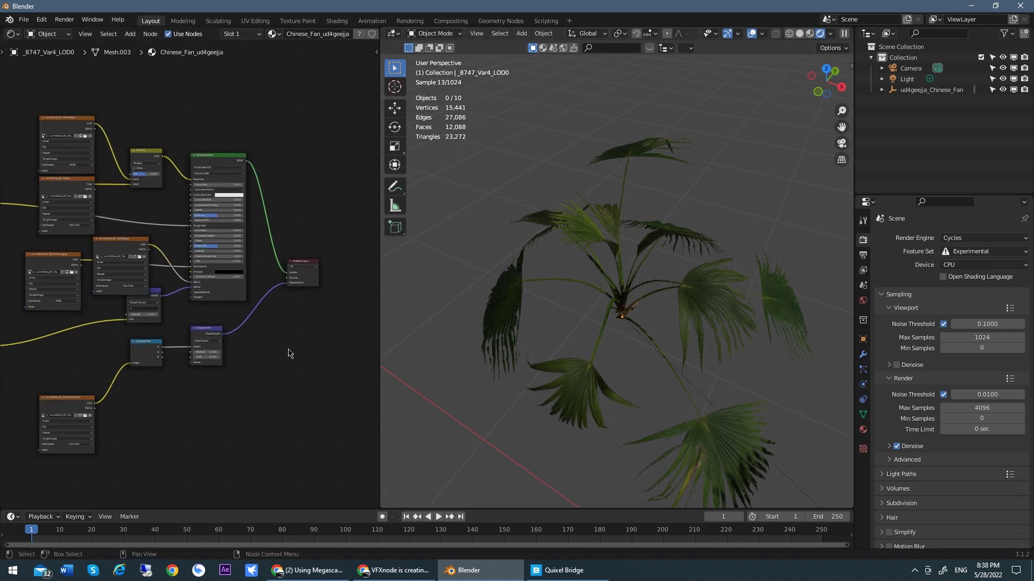
pyautogui.moveTo(69, 324); pyautogui.dragTo(176, 322, button='middle')
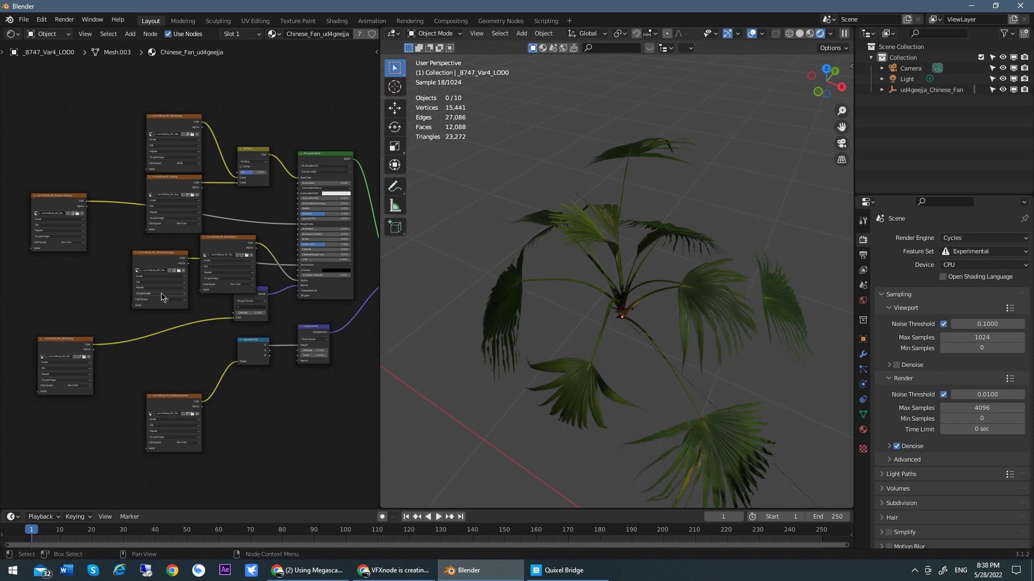
pyautogui.moveTo(162, 261); pyautogui.dragTo(76, 275)
pyautogui.moveTo(210, 246); pyautogui.dragTo(132, 292)
pyautogui.moveTo(288, 235); pyautogui.dragTo(174, 258, button='middle')
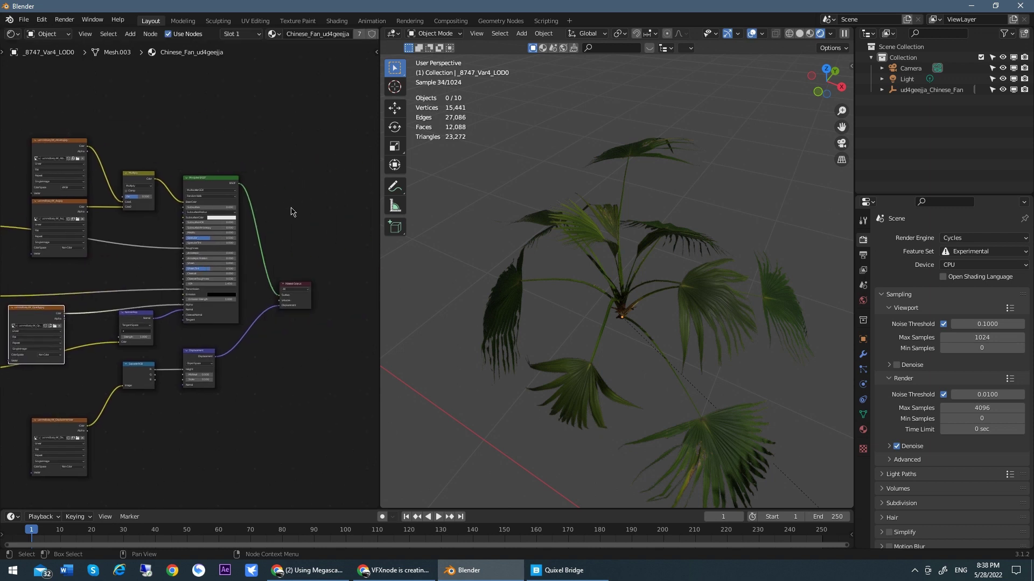
# Step: Shift the Principled BSDF node slightly up and right toward the Material Output node and review its input connections
pyautogui.scroll(4, 311, 205)
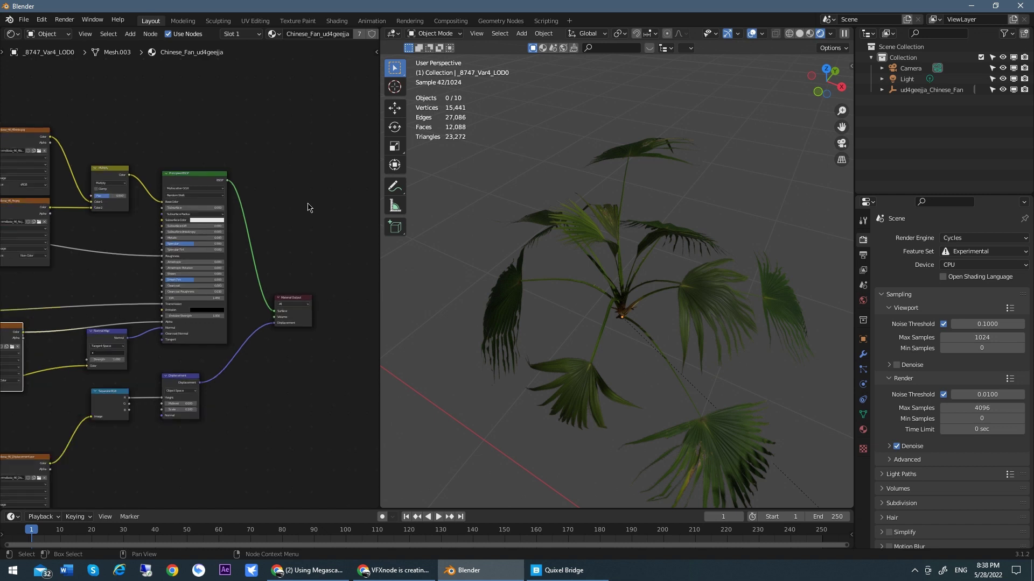
pyautogui.moveTo(237, 199); pyautogui.dragTo(295, 180, button='middle')
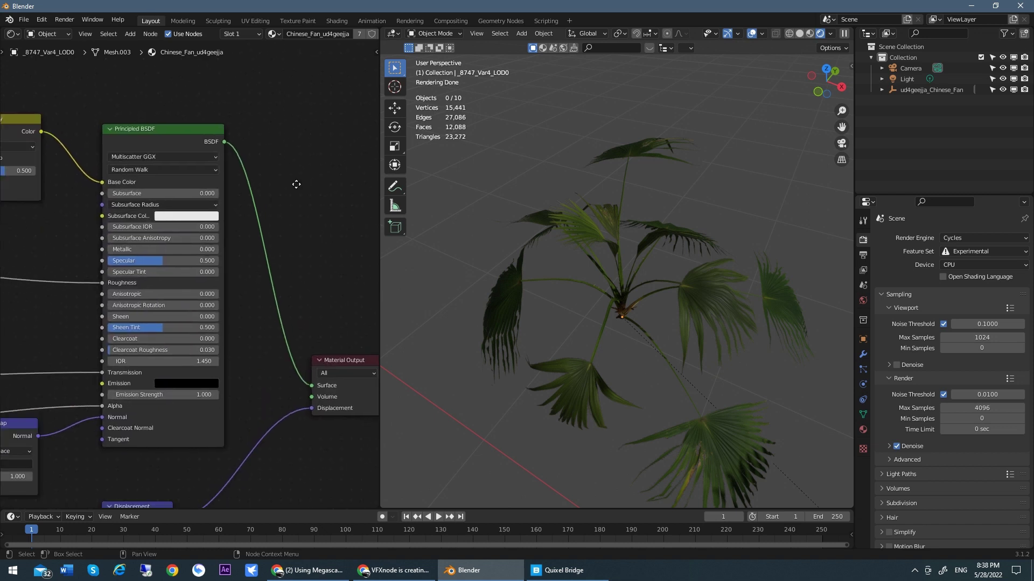
pyautogui.moveTo(157, 132); pyautogui.dragTo(179, 125)
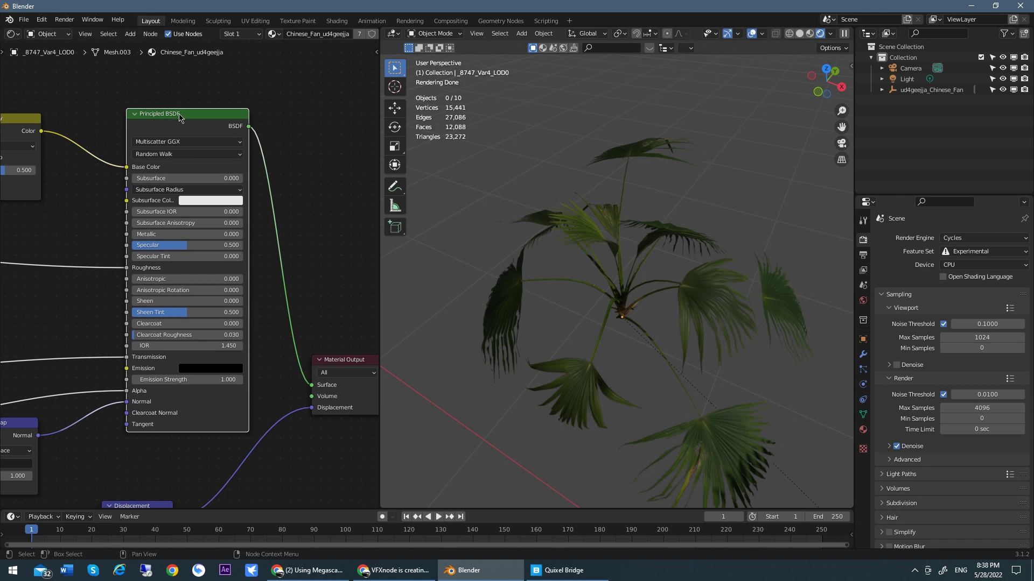
pyautogui.click(297, 162)
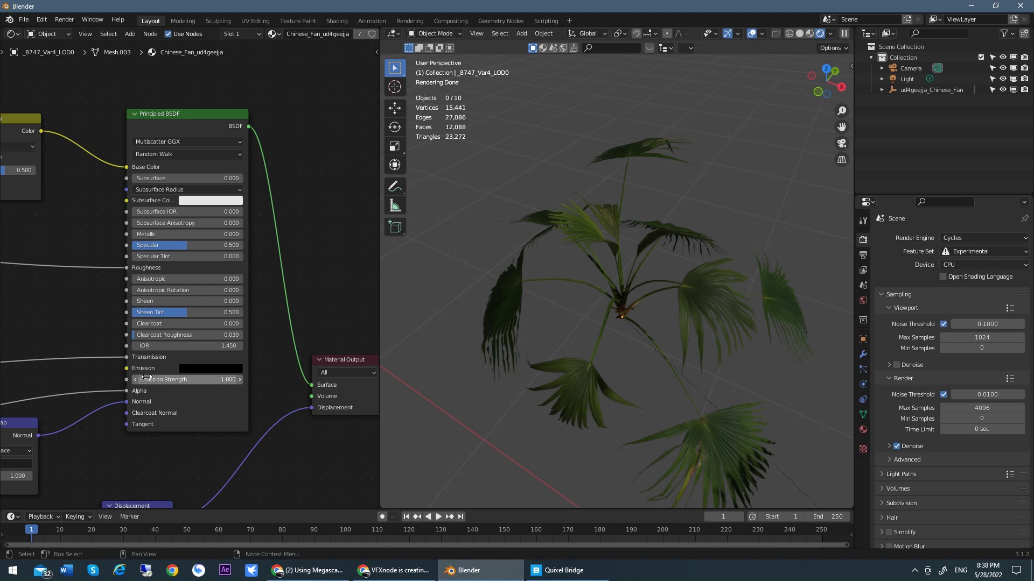
pyautogui.scroll(1, 137, 380)
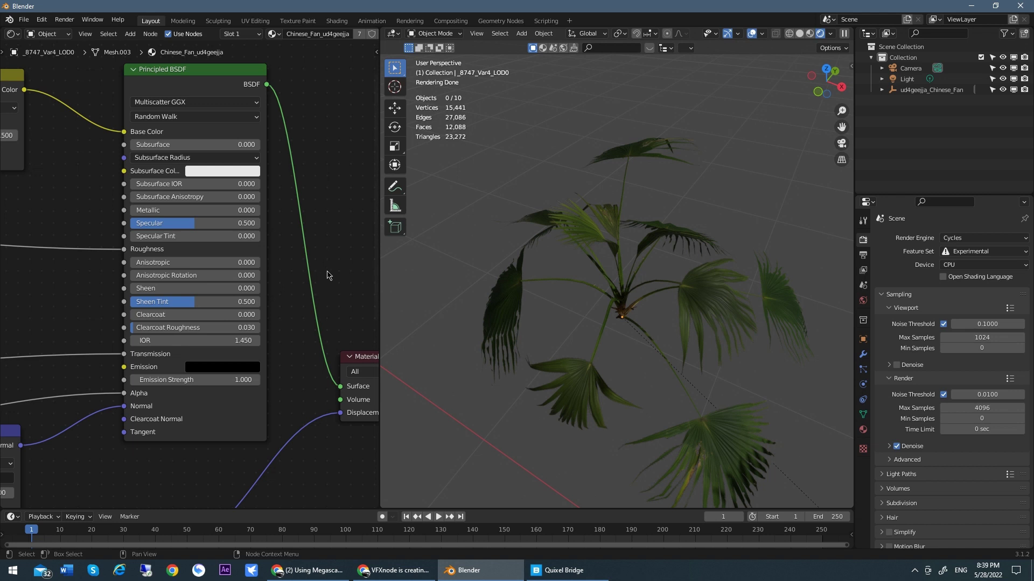
pyautogui.scroll(-2, 327, 276)
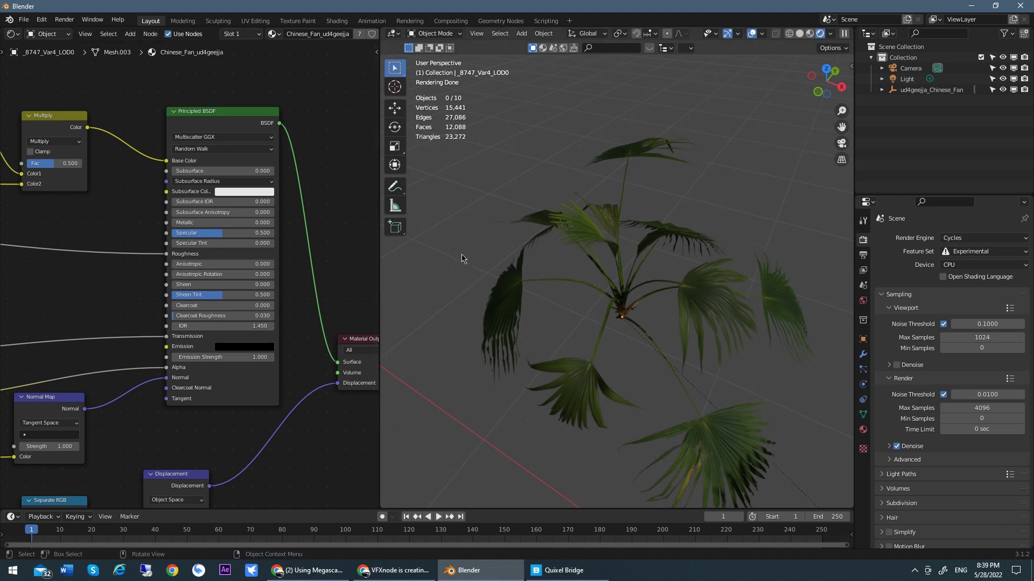
# Step: Minimize Blender and, in File Explorer, open the user profile's AppData\Roaming\Blender Foundation\Blender\3.1\scripts\addons\MSPlugin folder on drive C
pyautogui.click(971, 6)
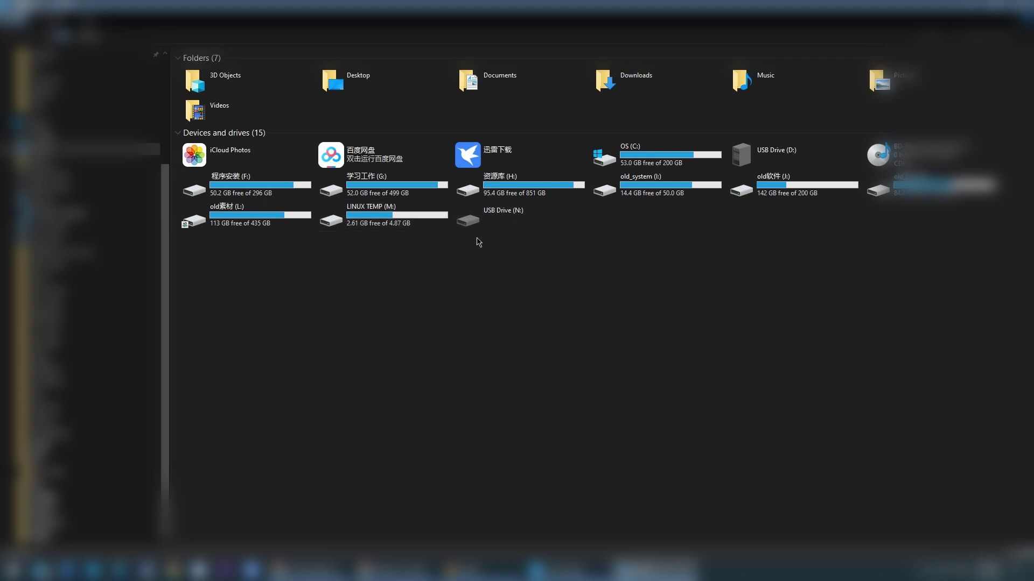
pyautogui.doubleClick(660, 162)
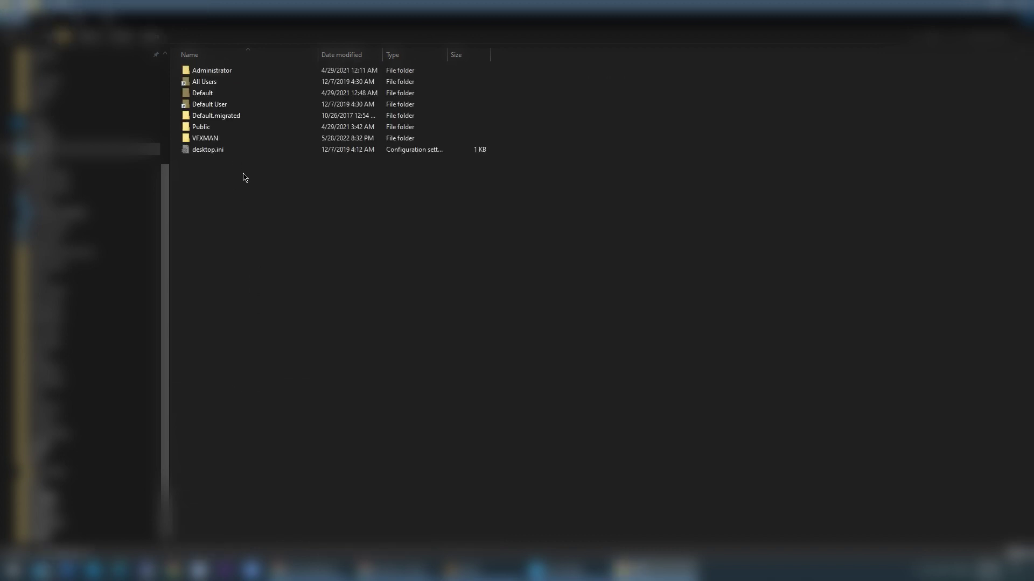
pyautogui.doubleClick(228, 140)
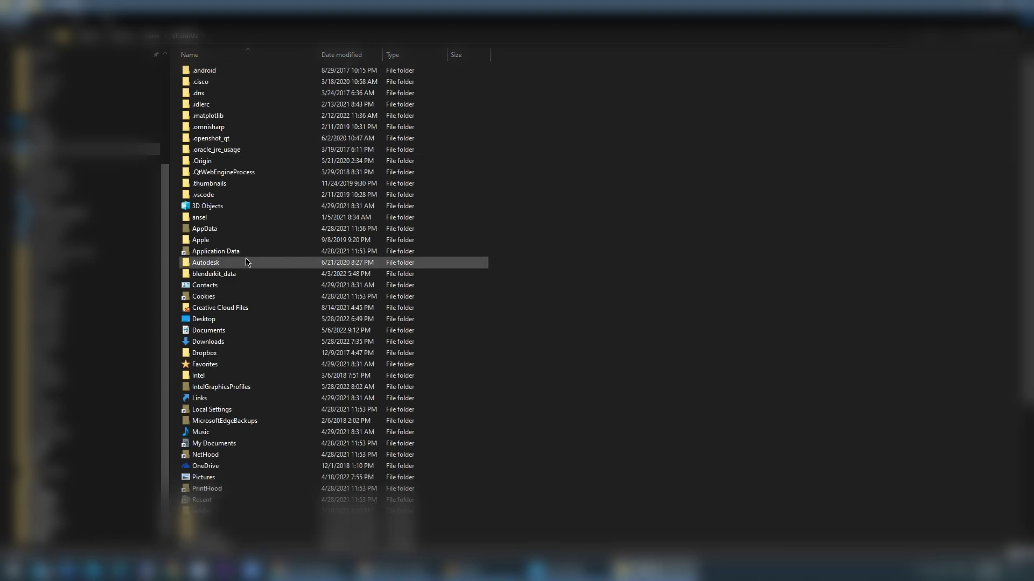
pyautogui.click(209, 229)
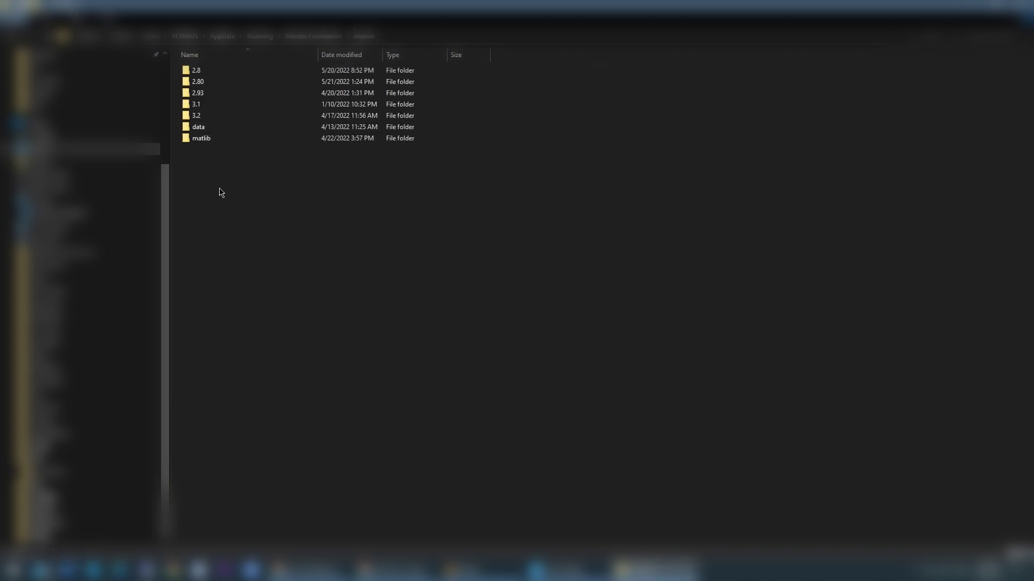
pyautogui.click(232, 107)
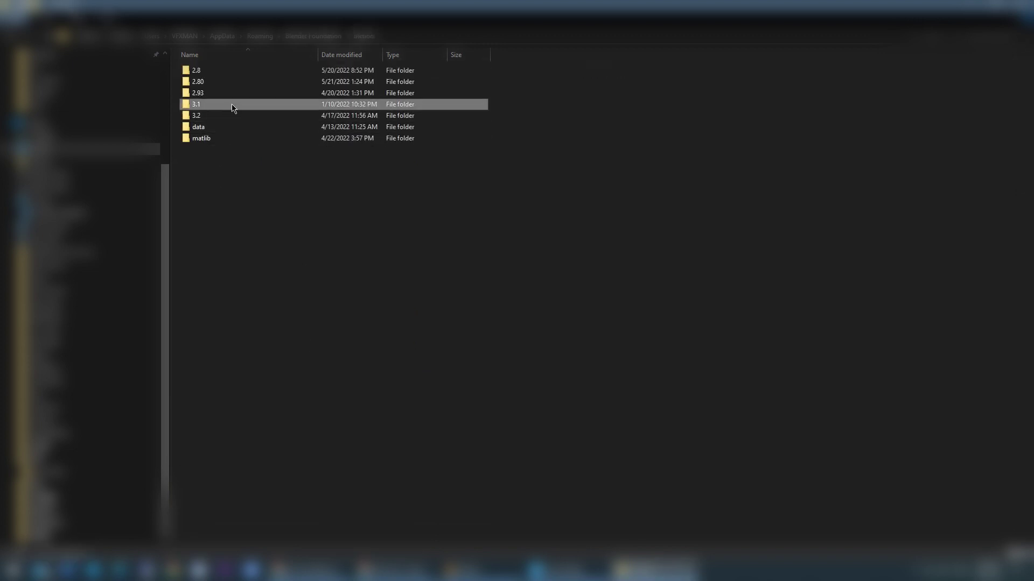
pyautogui.moveTo(233, 107)
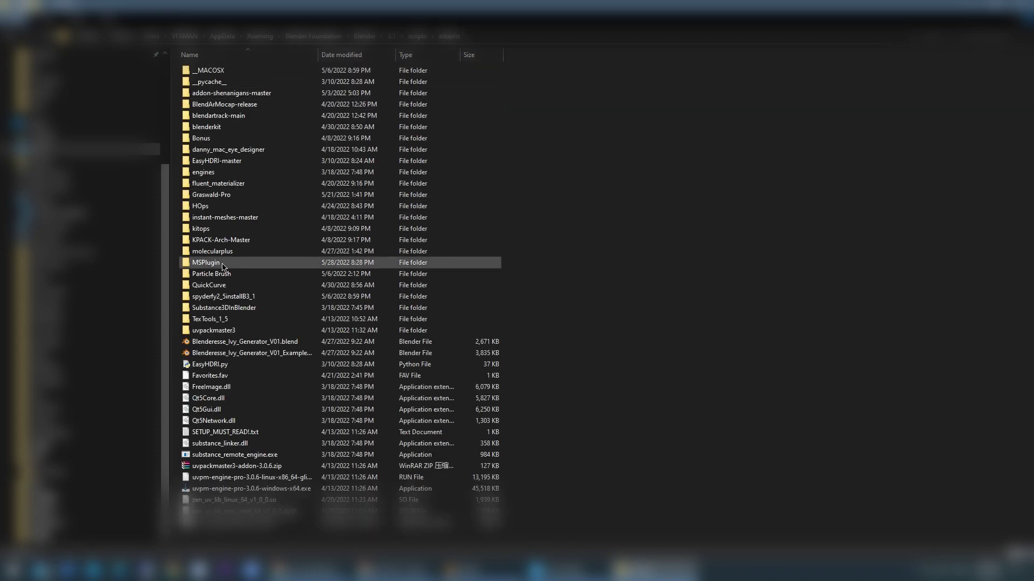
pyautogui.click(197, 267)
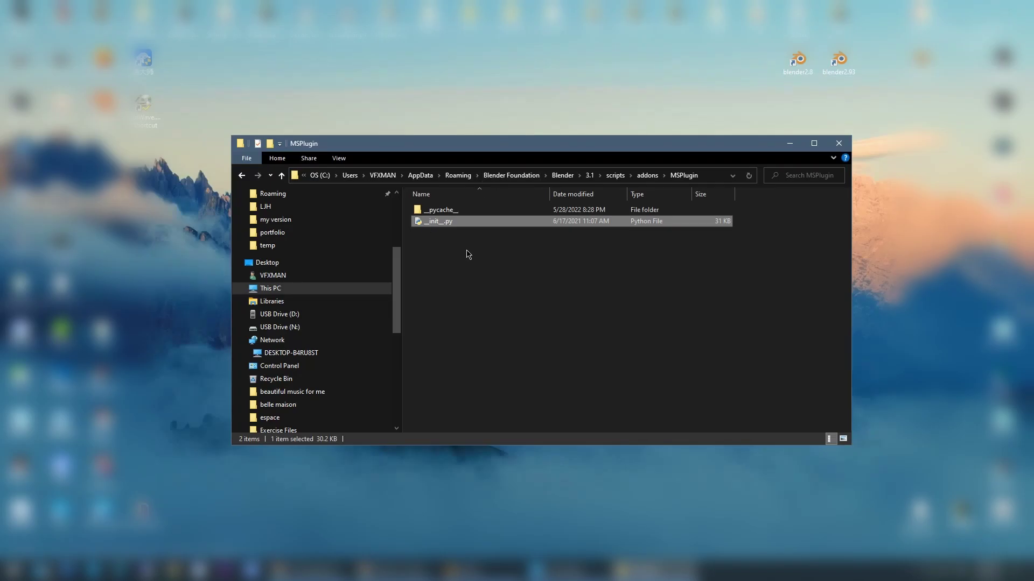
# Step: Open the MSPlugin folder's __init__.py file for editing in Notepad++
pyautogui.click(467, 258)
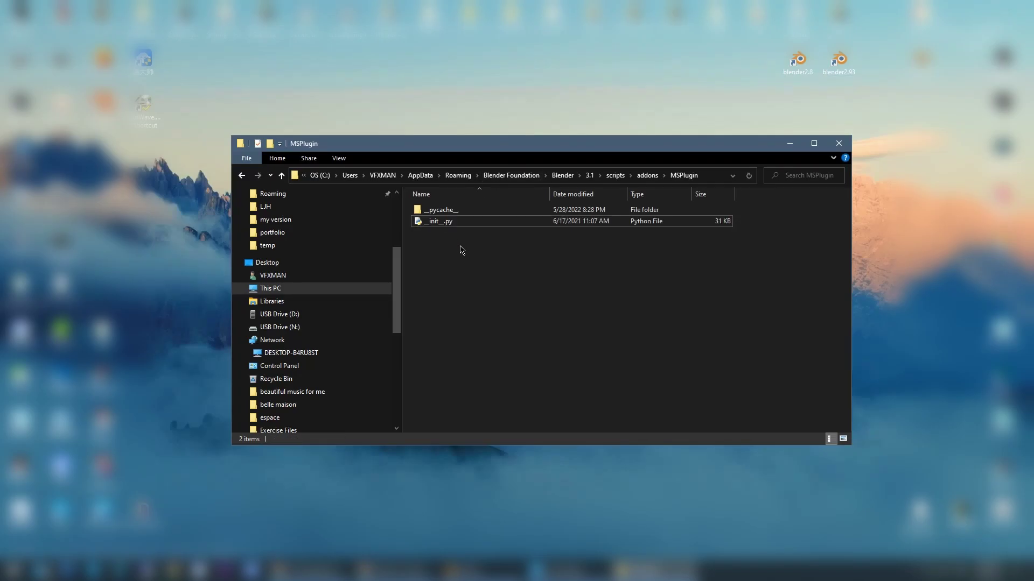
pyautogui.click(447, 226)
pyautogui.rightClick(447, 226)
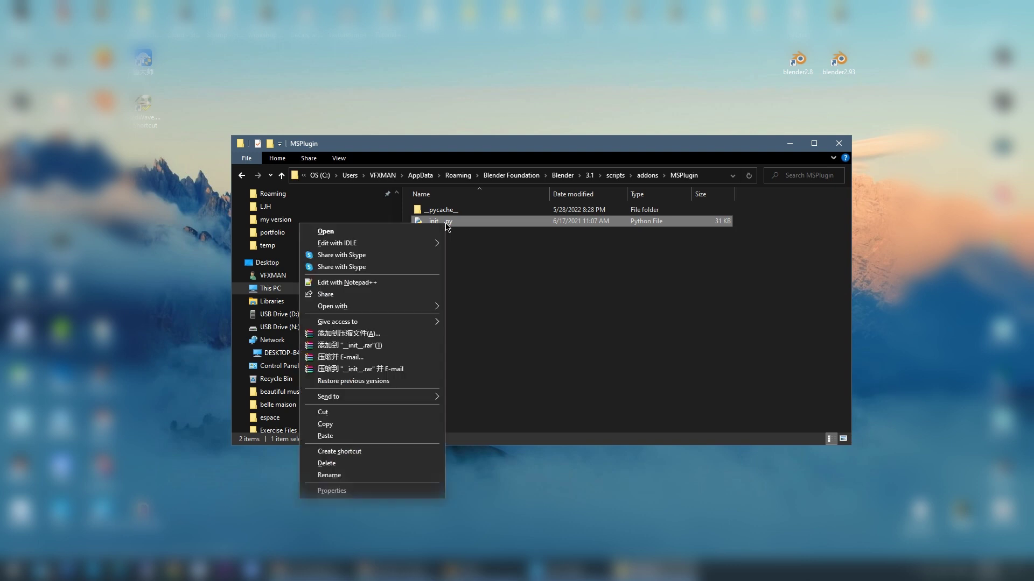
pyautogui.click(381, 288)
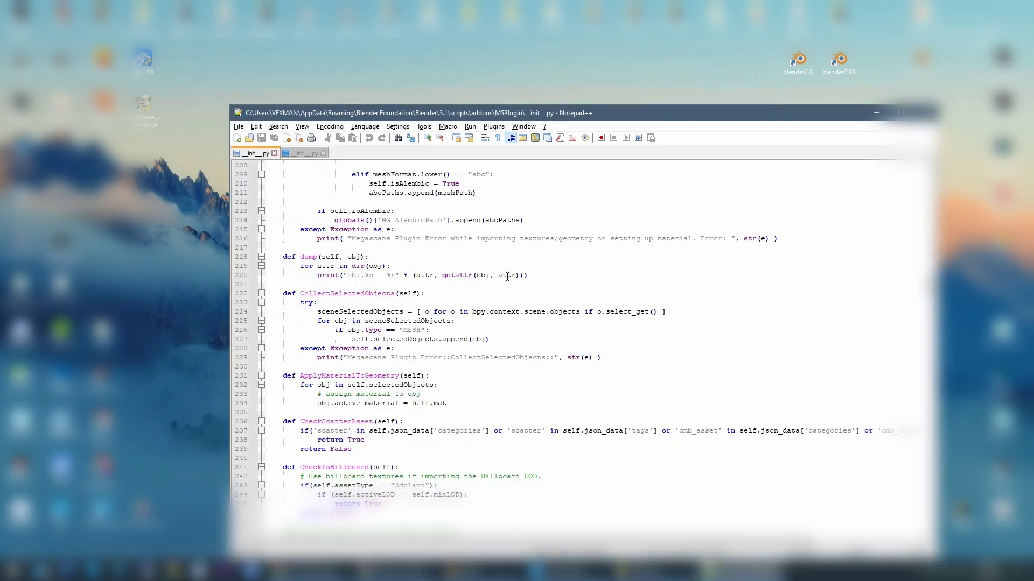
# Step: Read through the MSPlugin __init__.py script, from the bl_info header down to the texture connections in the SetupMaterial function
pyautogui.scroll(20, 581, 333)
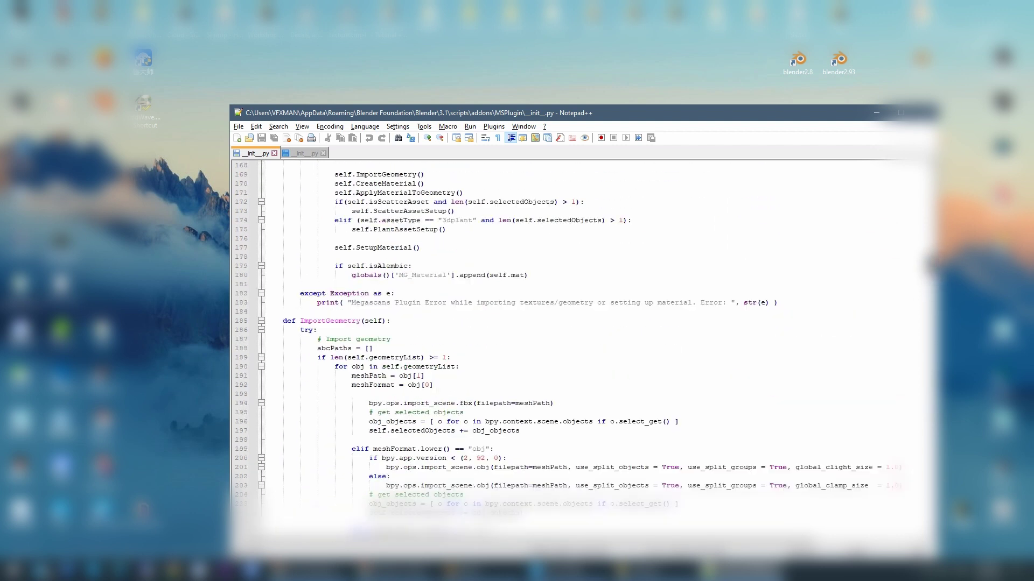
pyautogui.scroll(16, 581, 334)
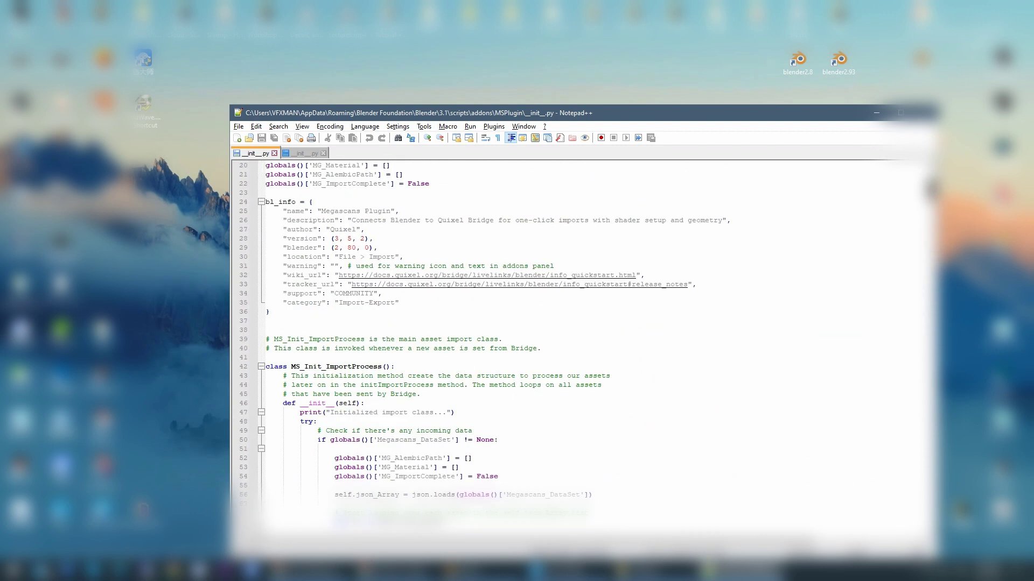
pyautogui.scroll(-4, 581, 334)
pyautogui.scroll(-9, 581, 333)
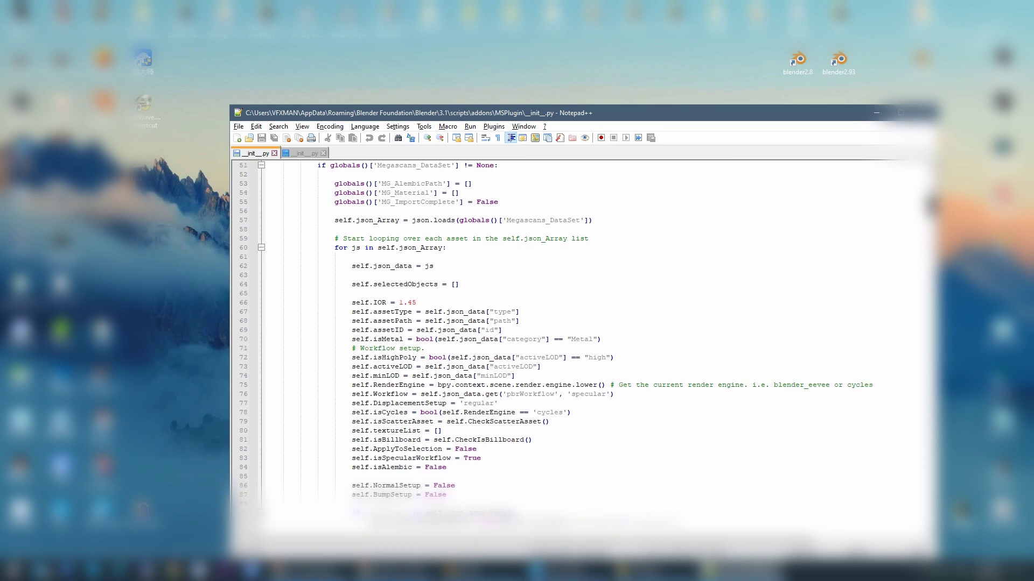
pyautogui.scroll(-16, 582, 333)
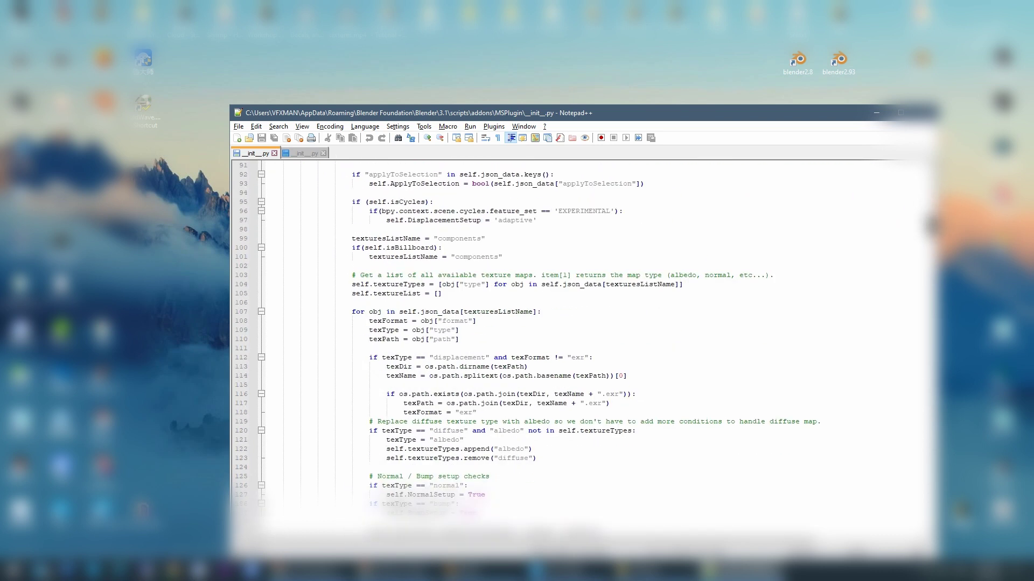
pyautogui.scroll(-11, 805, 310)
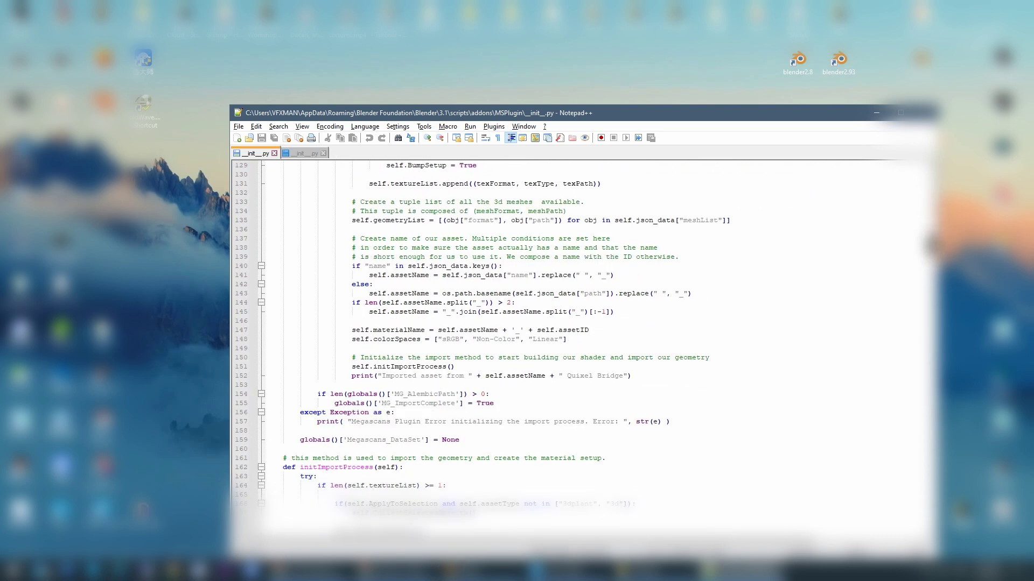
pyautogui.scroll(-11, 804, 310)
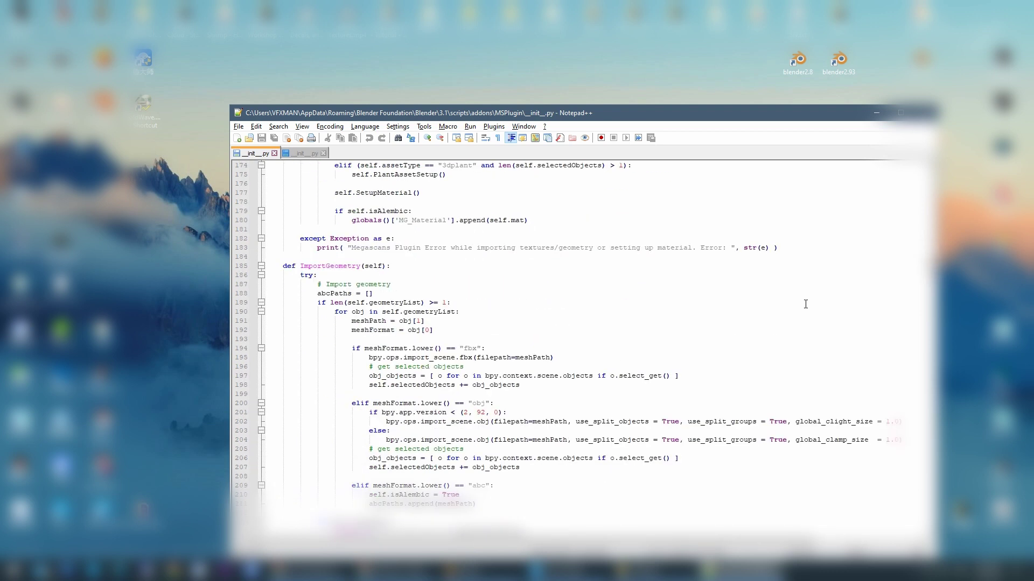
pyautogui.scroll(-6, 818, 322)
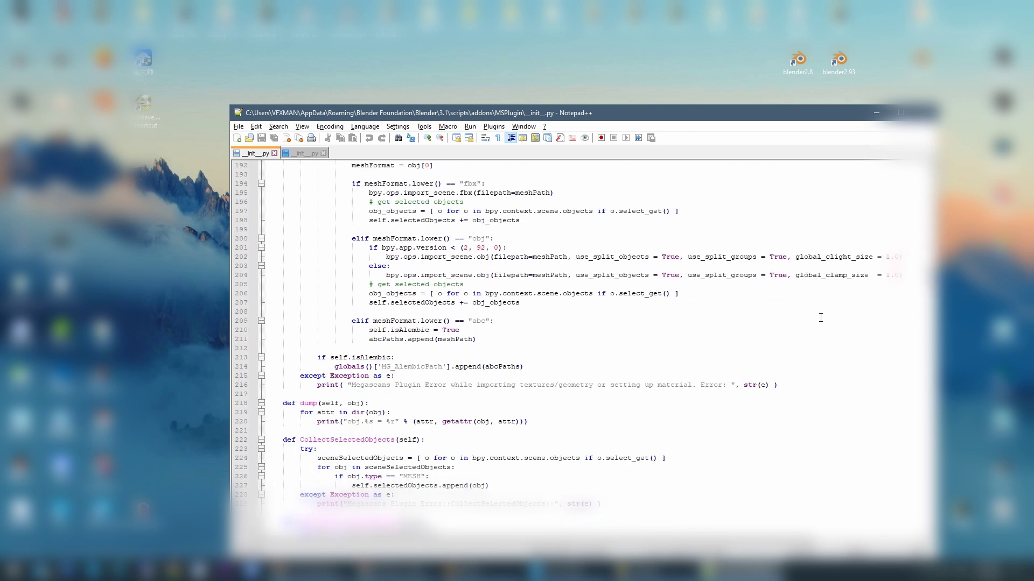
pyautogui.scroll(-3, 814, 313)
pyautogui.scroll(-9, 821, 341)
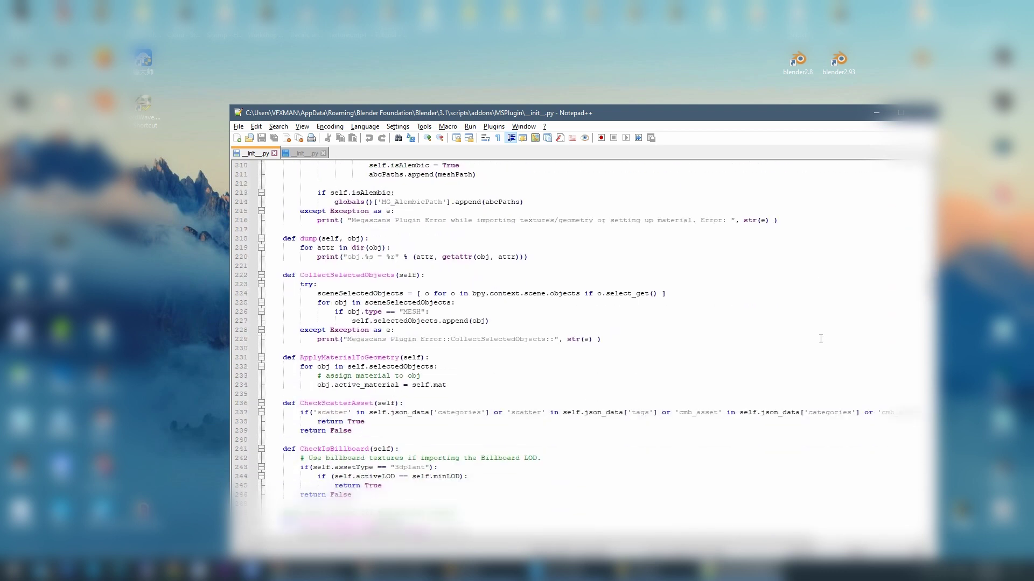
pyautogui.scroll(-15, 820, 338)
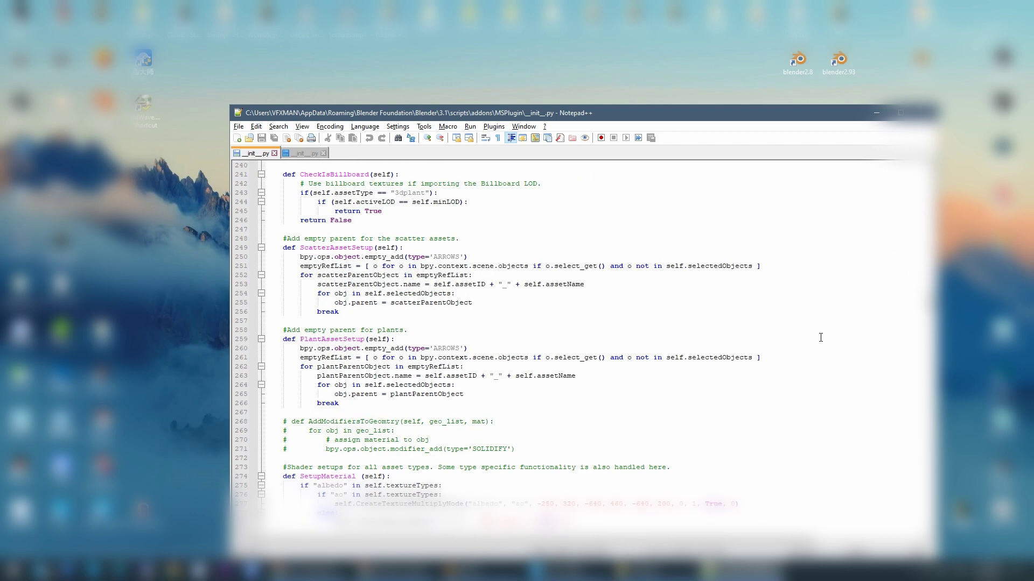
pyautogui.scroll(-7, 821, 338)
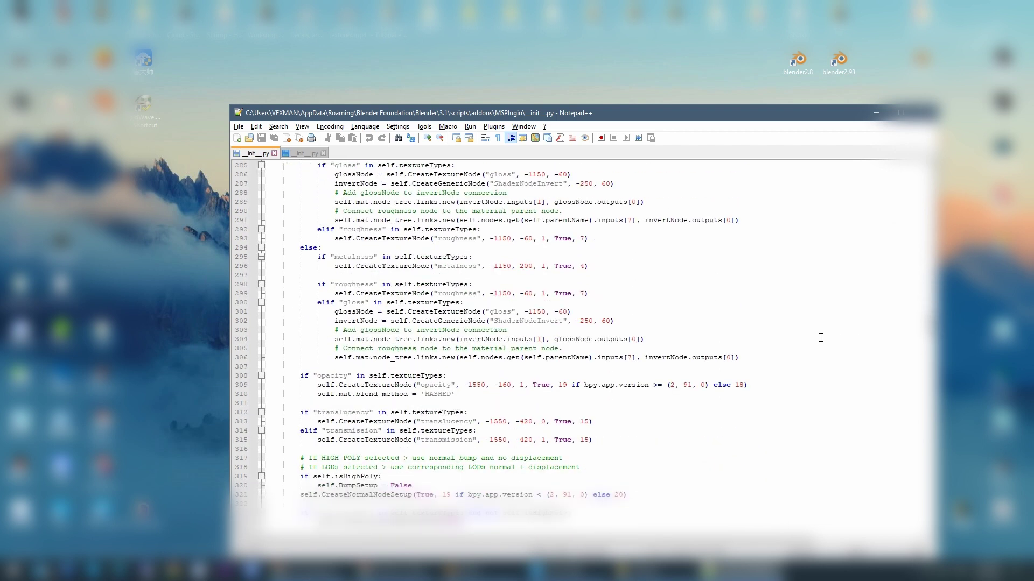
# Step: Close both open __init__.py files in Notepad++ and return to the MSPlugin folder in File Explorer
pyautogui.click(274, 153)
pyautogui.click(274, 153)
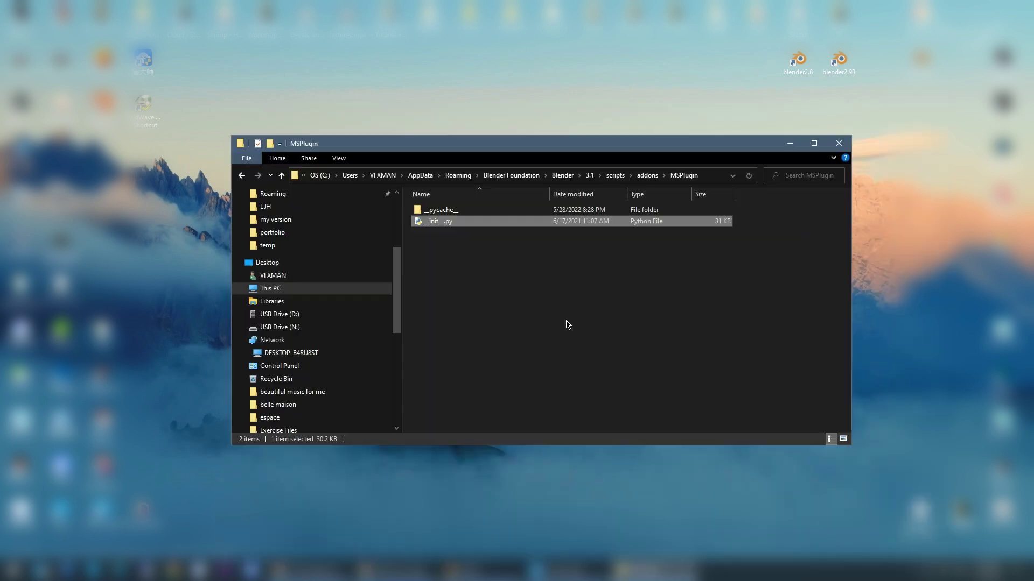
pyautogui.click(526, 293)
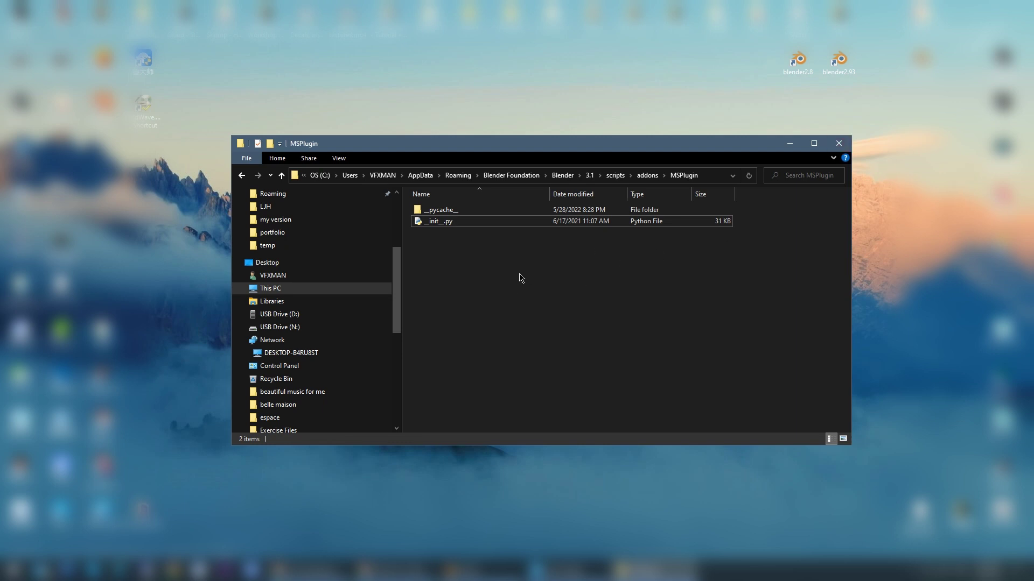
# Step: Arrange the MSPlugin and my version folder windows, copy __init__.py from my version, and return to the MSPlugin folder
pyautogui.moveTo(530, 146); pyautogui.dragTo(562, 178)
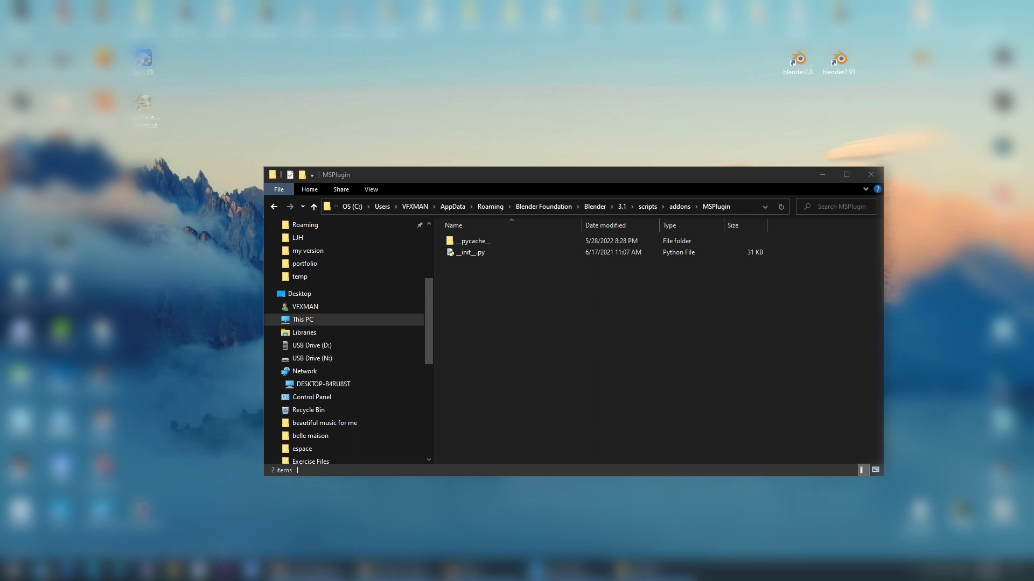
pyautogui.moveTo(687, 195); pyautogui.dragTo(760, 282)
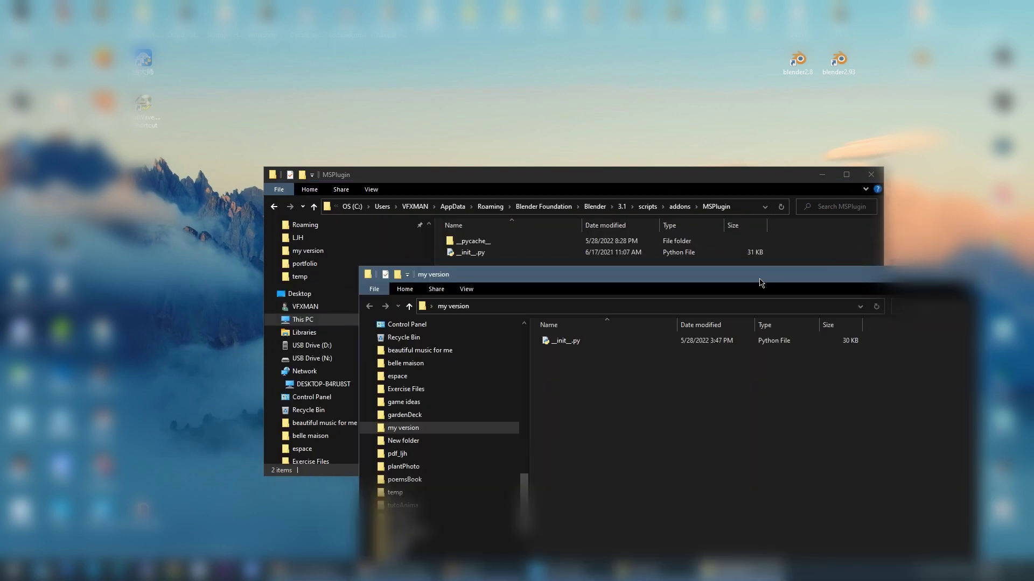
pyautogui.click(572, 343)
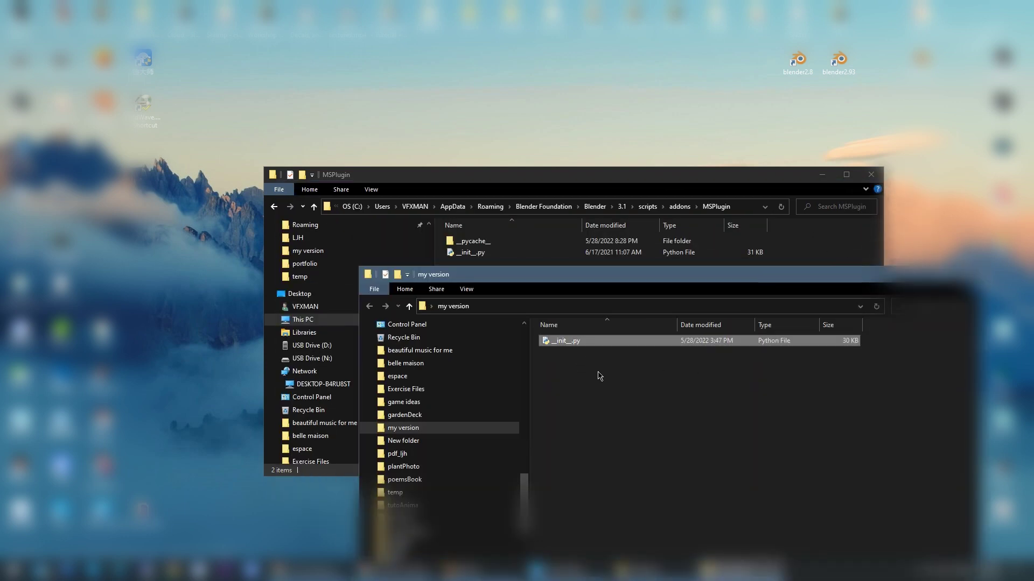
pyautogui.click(624, 385)
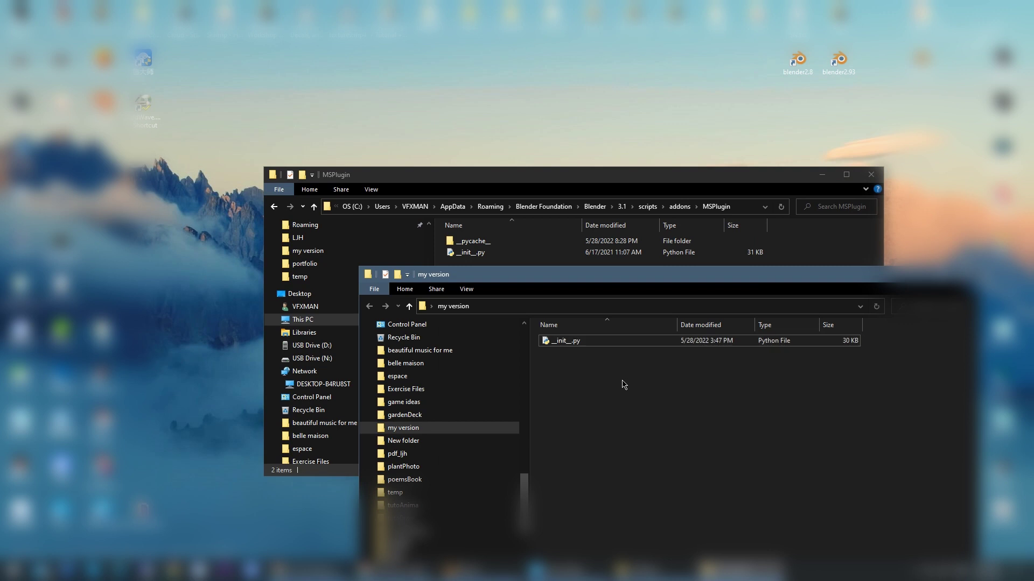
pyautogui.moveTo(549, 281); pyautogui.dragTo(563, 370)
pyautogui.click(548, 306)
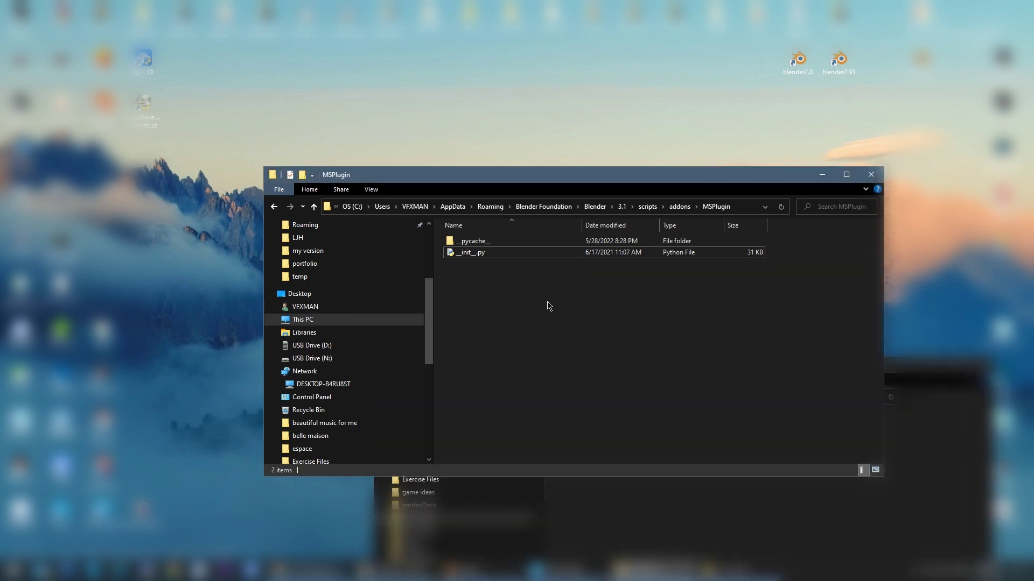
# Step: Paste the copied __init__.py into the MSPlugin folder, replacing the existing file, and close the my version window
pyautogui.hotkey('ctrl', 'v')
pyautogui.click(505, 199)
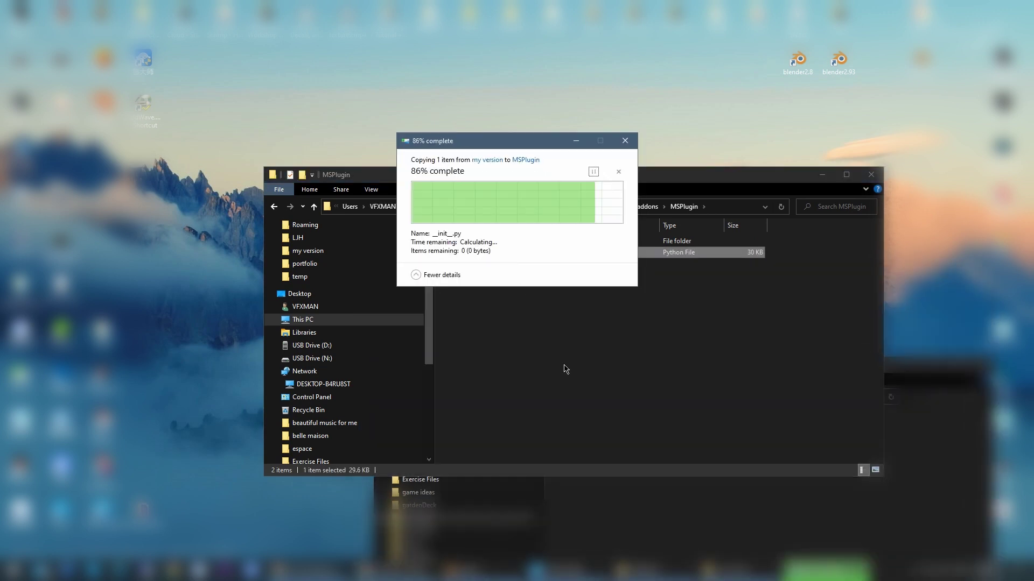
pyautogui.click(981, 365)
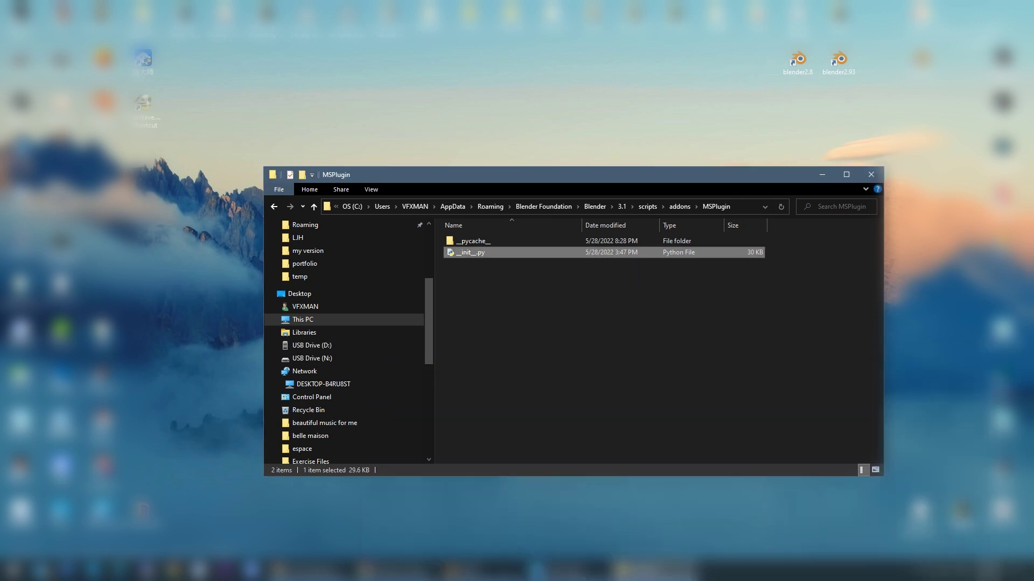
pyautogui.click(899, 307)
# Step: Switch to Blender and close it without saving untitled.blend
pyautogui.click(481, 571)
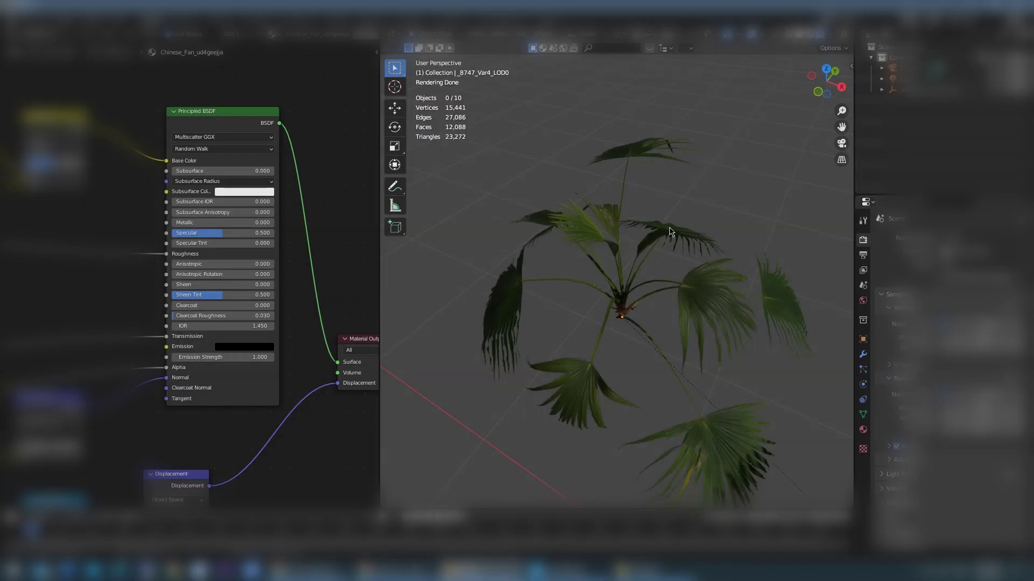
pyautogui.click(1019, 6)
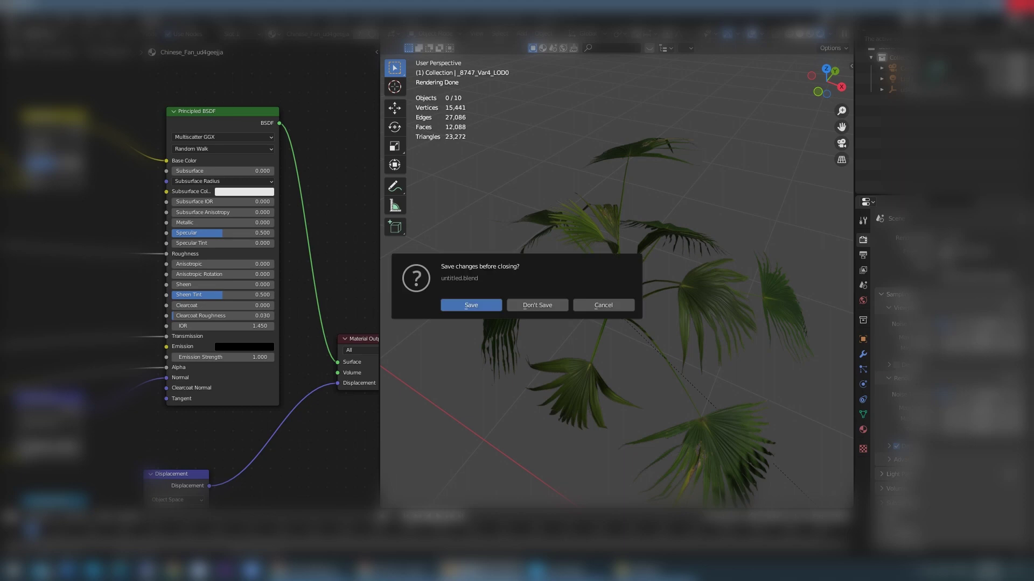
pyautogui.click(539, 306)
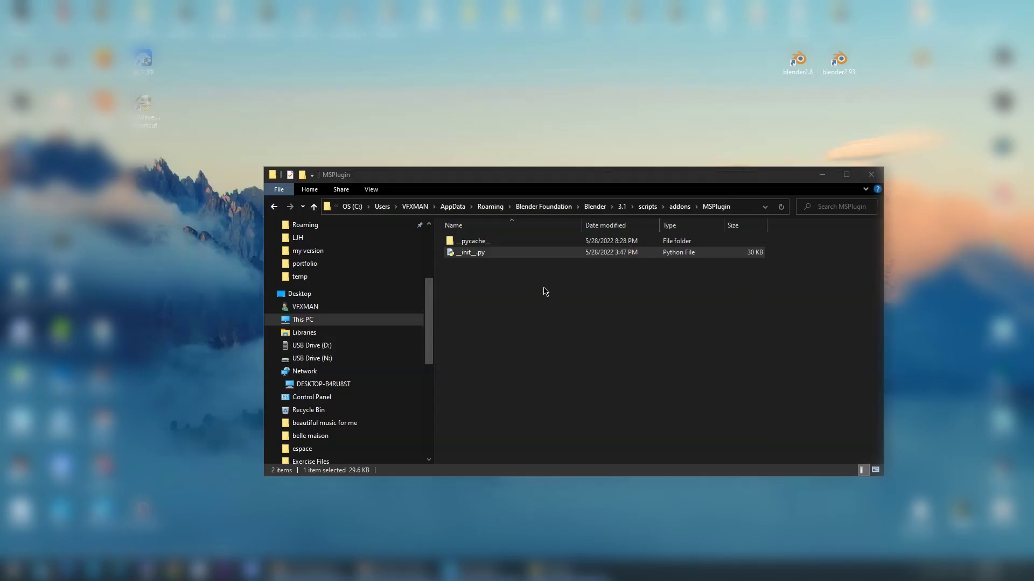
# Step: Minimize the MSPlugin folder window and start Blender 3.1 again
pyautogui.click(570, 325)
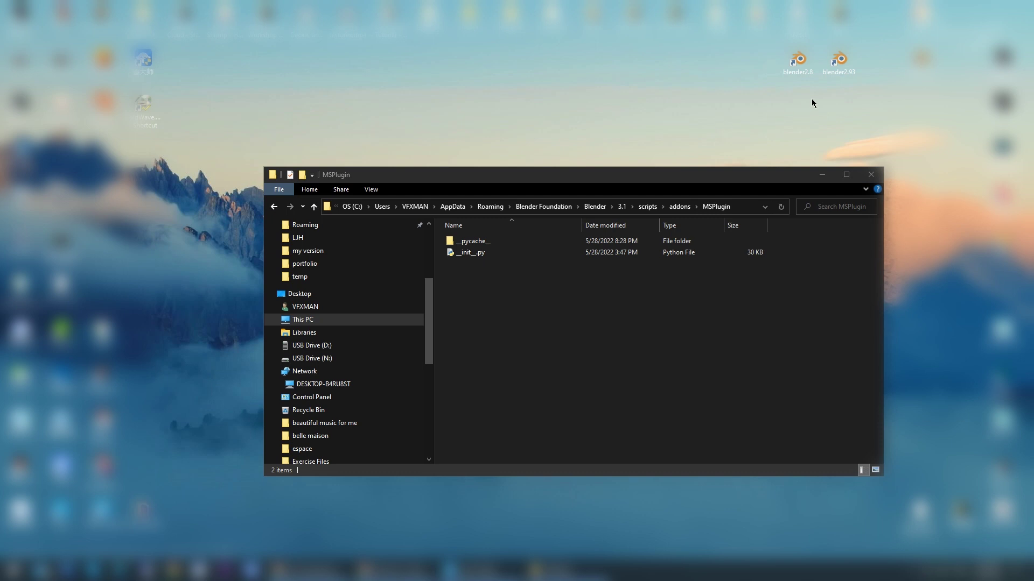
pyautogui.click(501, 294)
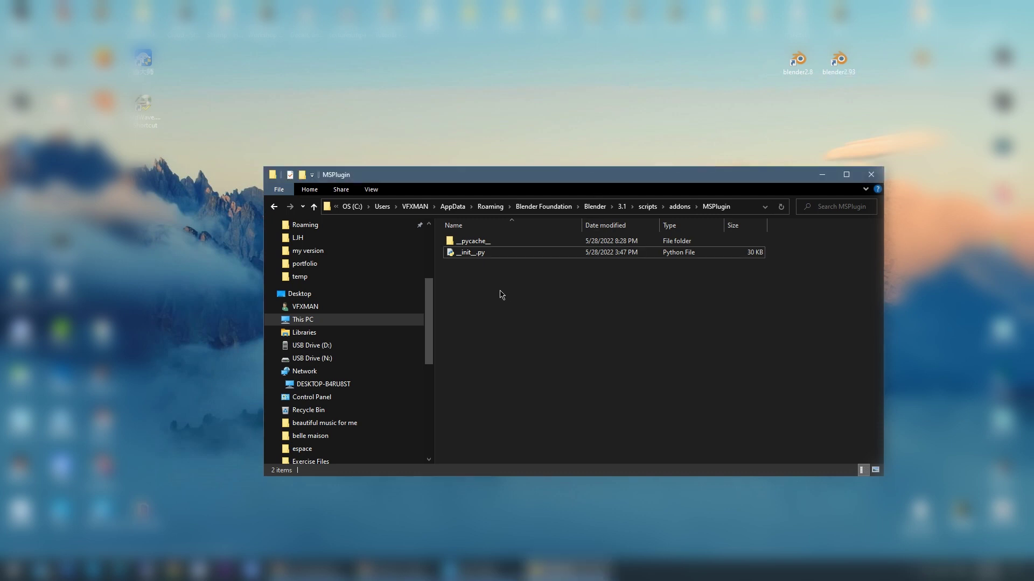
pyautogui.click(902, 80)
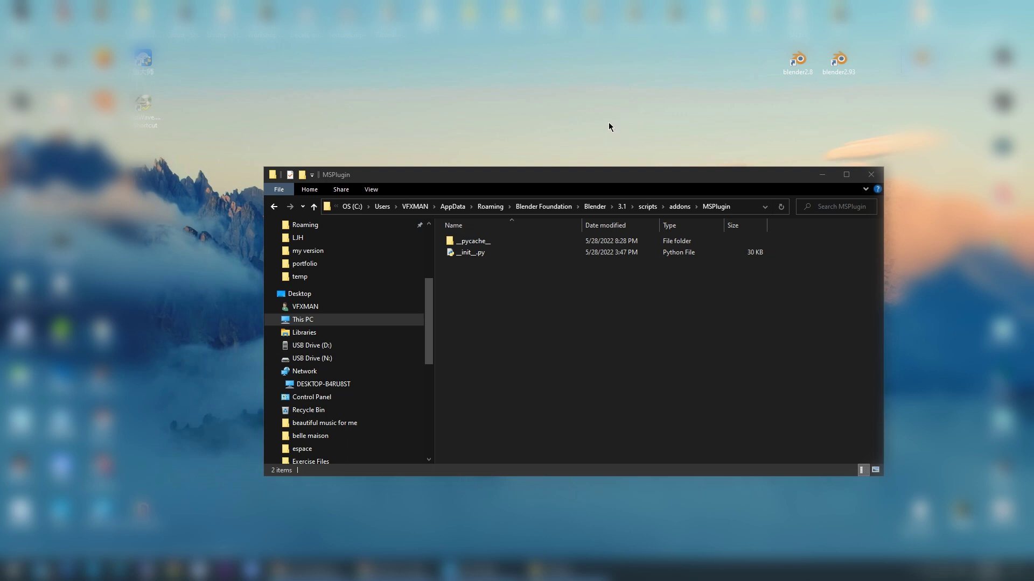
pyautogui.click(822, 175)
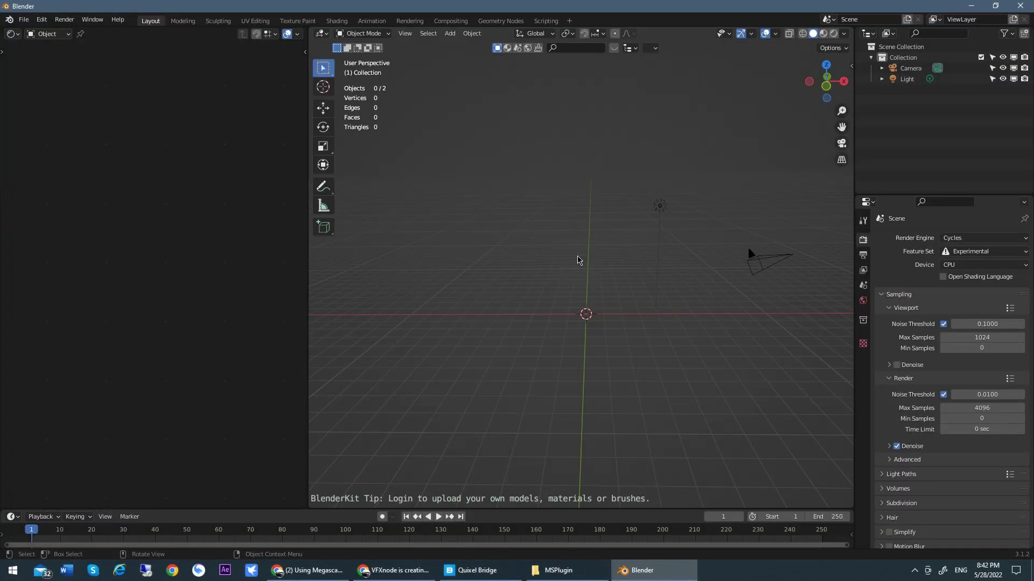
# Step: Switch to Quixel Bridge and export the downloaded Chinese Fan Palm 3D plant to Blender at 4K resolution
pyautogui.click(479, 570)
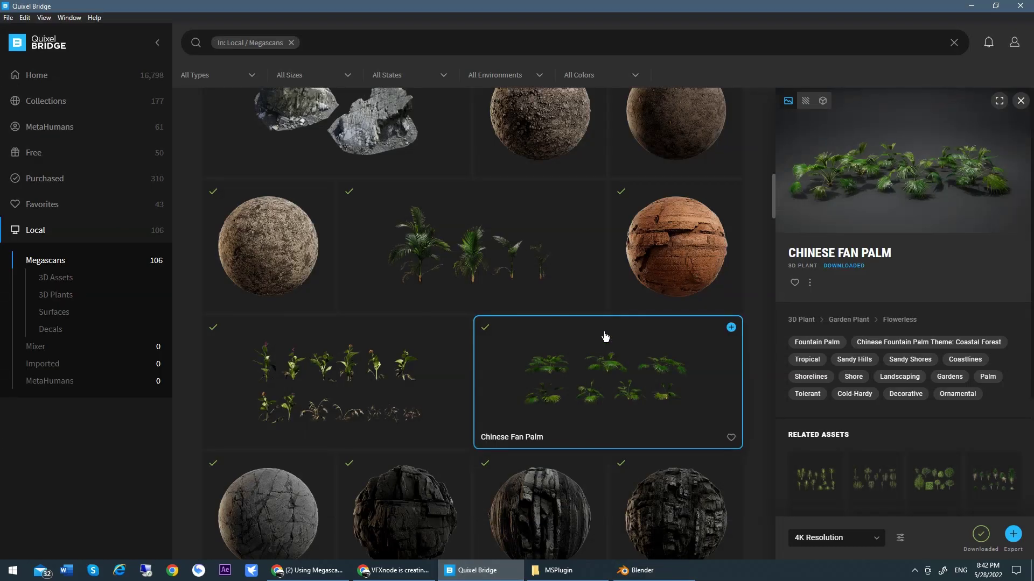
pyautogui.click(730, 327)
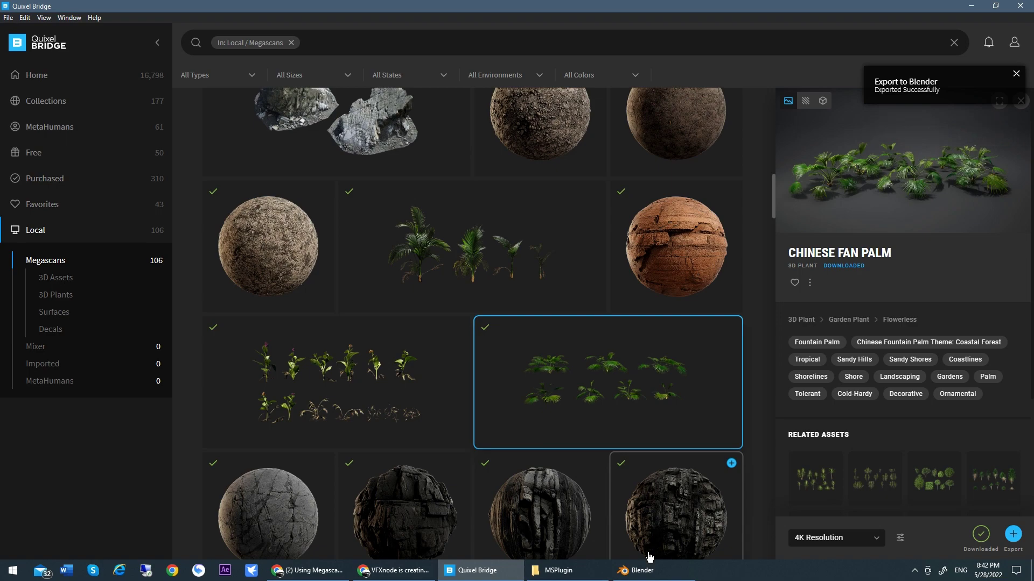
# Step: Return to Blender and move the selected palm variation clear of the imported cluster, along the red X axis
pyautogui.click(656, 575)
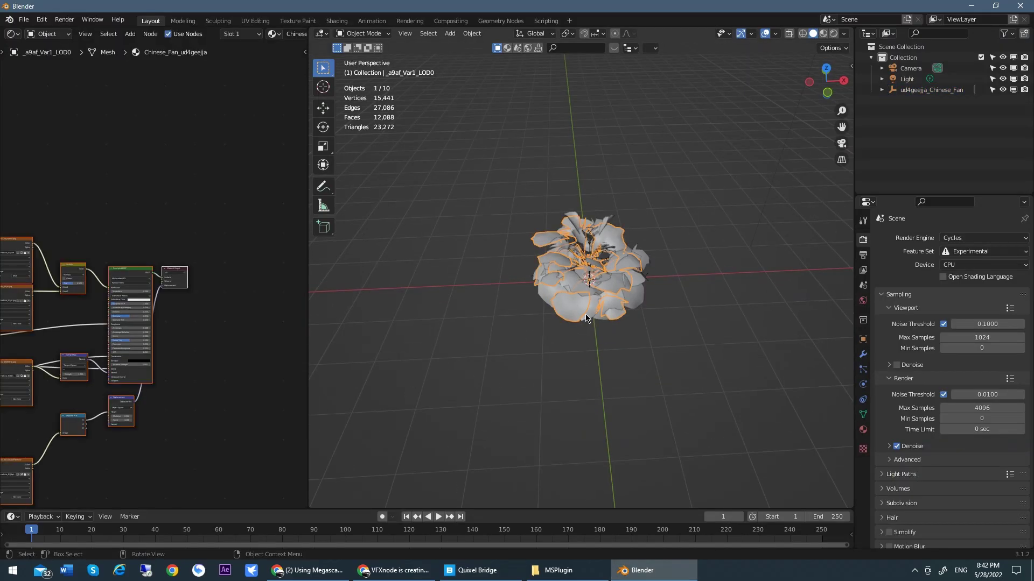
pyautogui.press('g')
pyautogui.click(755, 257)
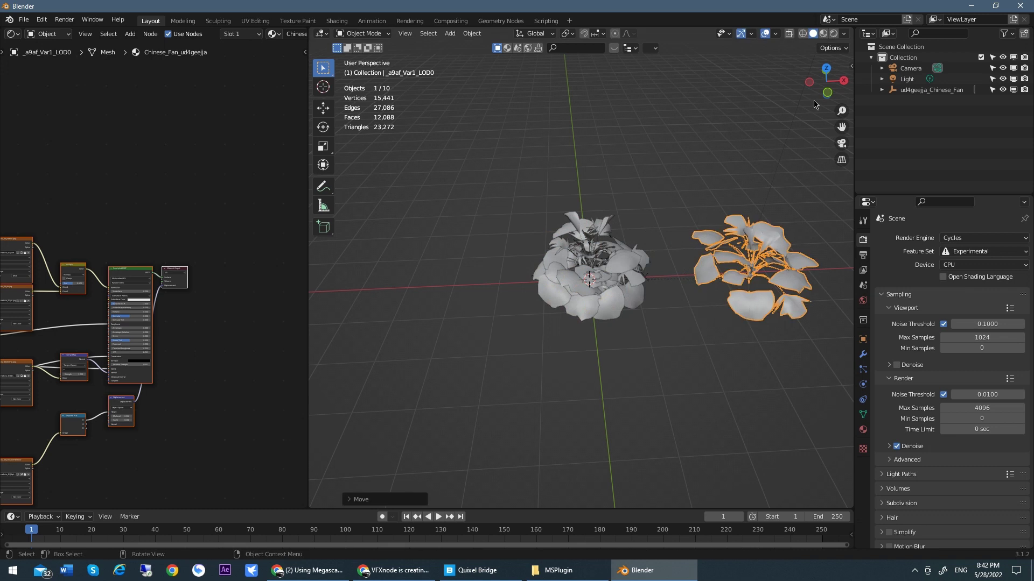
# Step: Show the viewport in Rendered shading, deselect the palm, and examine the leaves' material and transparency from several angles
pyautogui.click(833, 34)
pyautogui.click(698, 175)
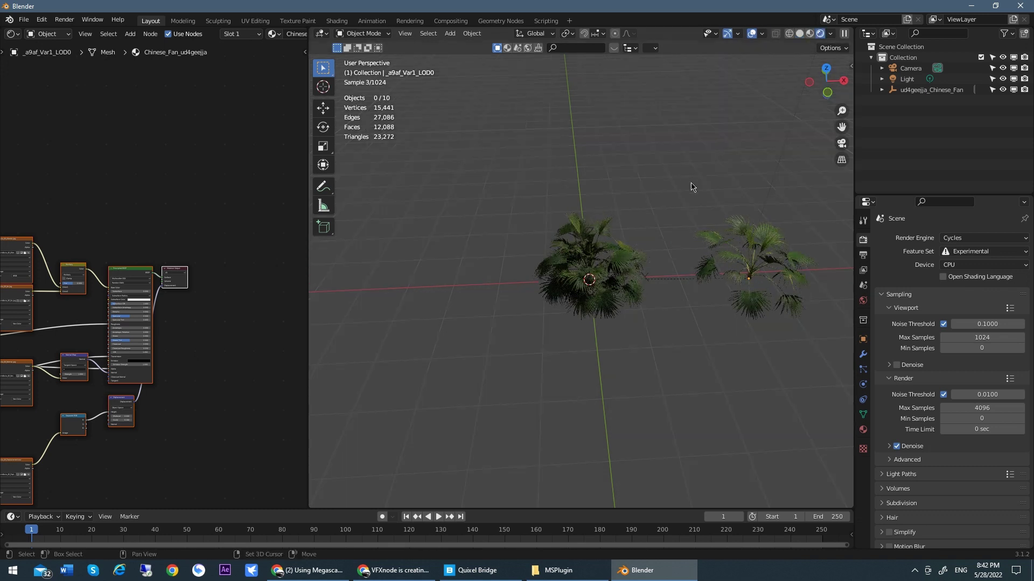
pyautogui.keyDown('shift'); pyautogui.moveTo(691, 186); pyautogui.dragTo(627, 204, button='middle'); pyautogui.keyUp('shift')
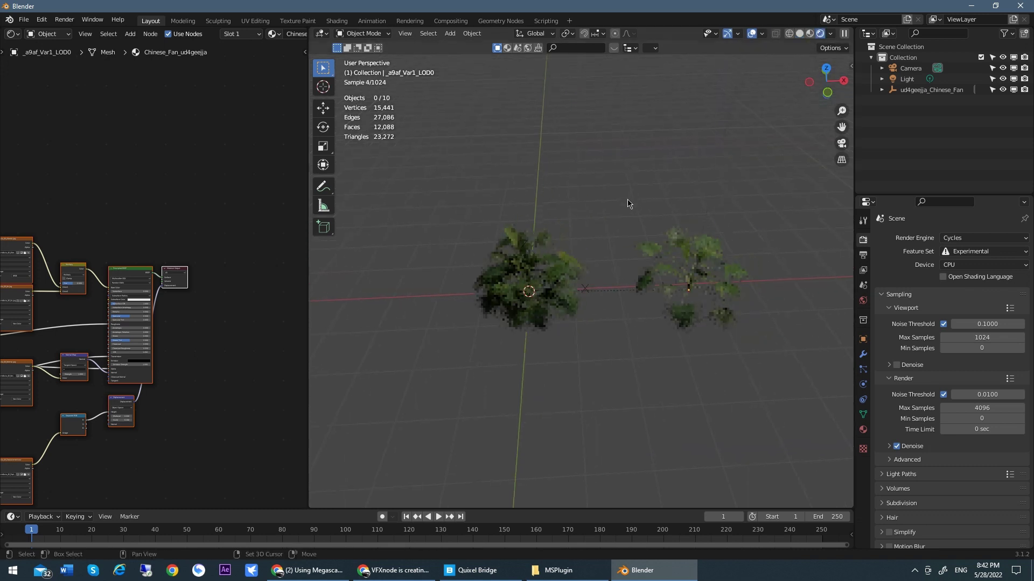
pyautogui.scroll(3, 624, 215)
pyautogui.moveTo(634, 254); pyautogui.dragTo(503, 314, button='middle')
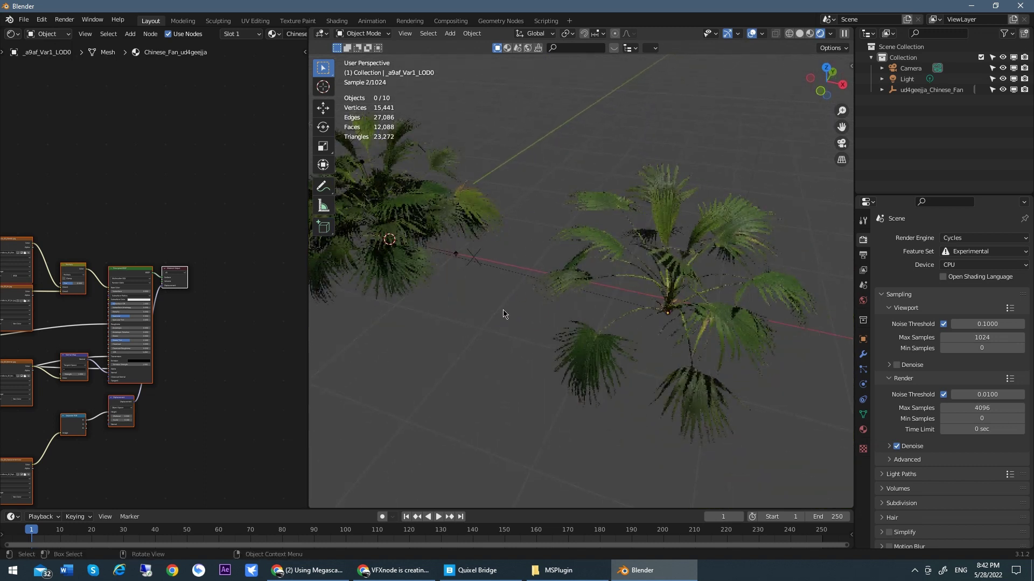
pyautogui.click(571, 278)
pyautogui.moveTo(571, 278); pyautogui.dragTo(515, 307, button='middle')
pyautogui.click(466, 307)
# Step: Widen the Shader Editor and bring the Chinese_Fan material's texture, Normal Map and Displacement connections into close view
pyautogui.moveTo(153, 407); pyautogui.dragTo(308, 294, button='middle')
pyautogui.click(119, 348)
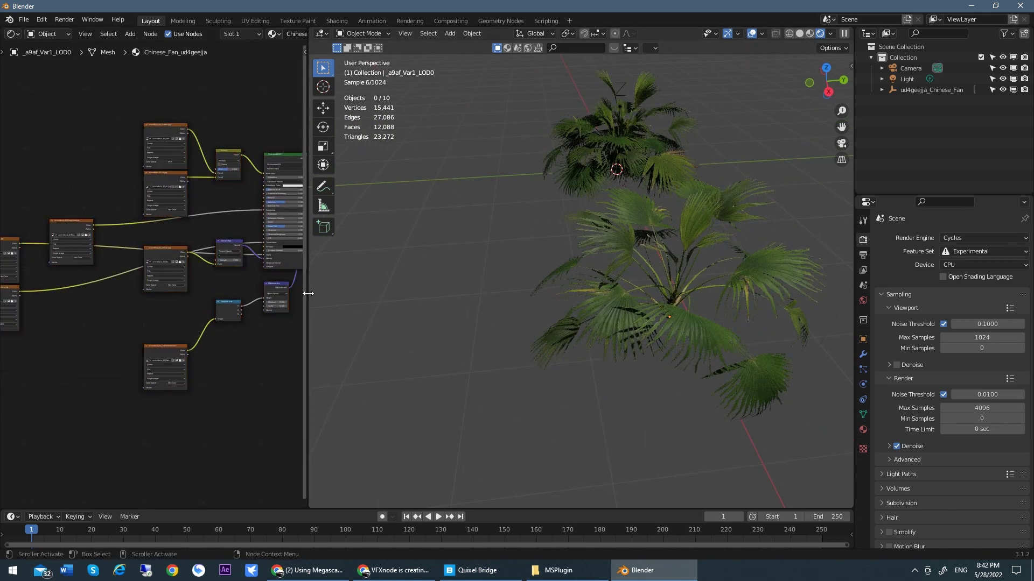
pyautogui.moveTo(308, 294); pyautogui.dragTo(517, 290)
pyautogui.scroll(4, 405, 289)
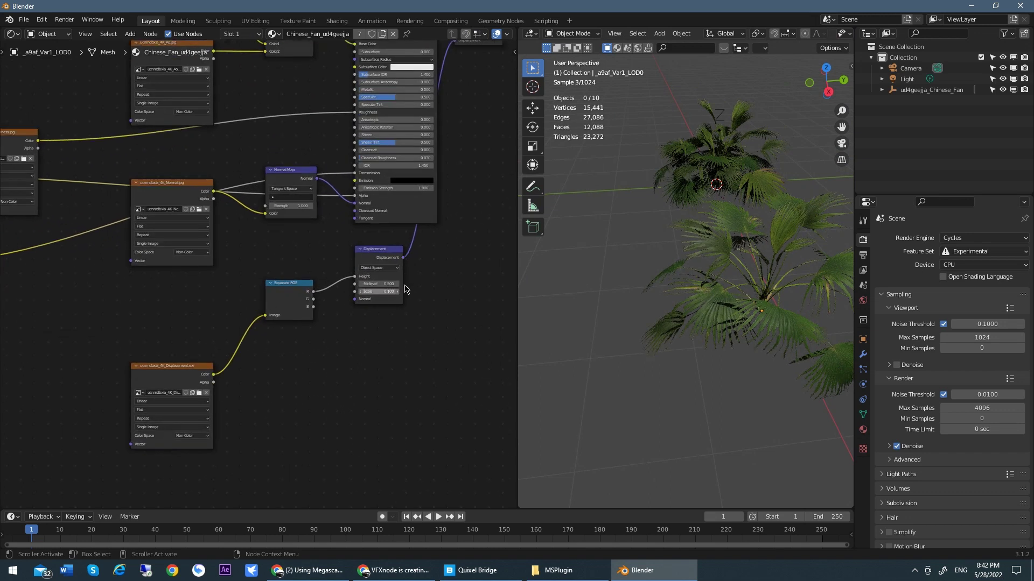
# Step: Reposition the Chinese_Fan material's Normal texture, Normal Map and Roughness texture nodes so their links to the Principled BSDF are easy to trace
pyautogui.moveTo(197, 184); pyautogui.dragTo(126, 281)
pyautogui.moveTo(290, 169); pyautogui.dragTo(250, 228)
pyautogui.scroll(2, 344, 217)
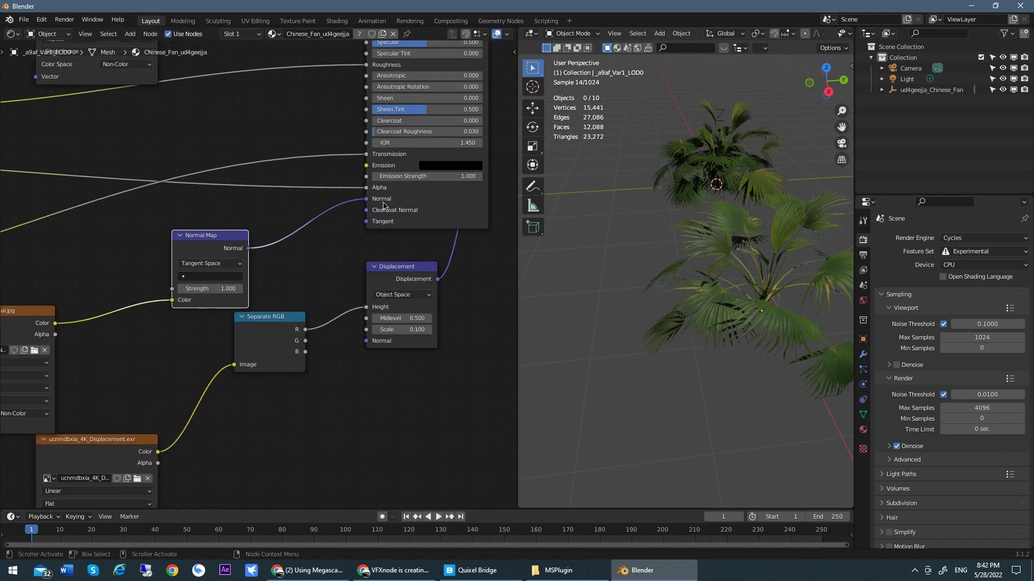
pyautogui.scroll(-3, 272, 223)
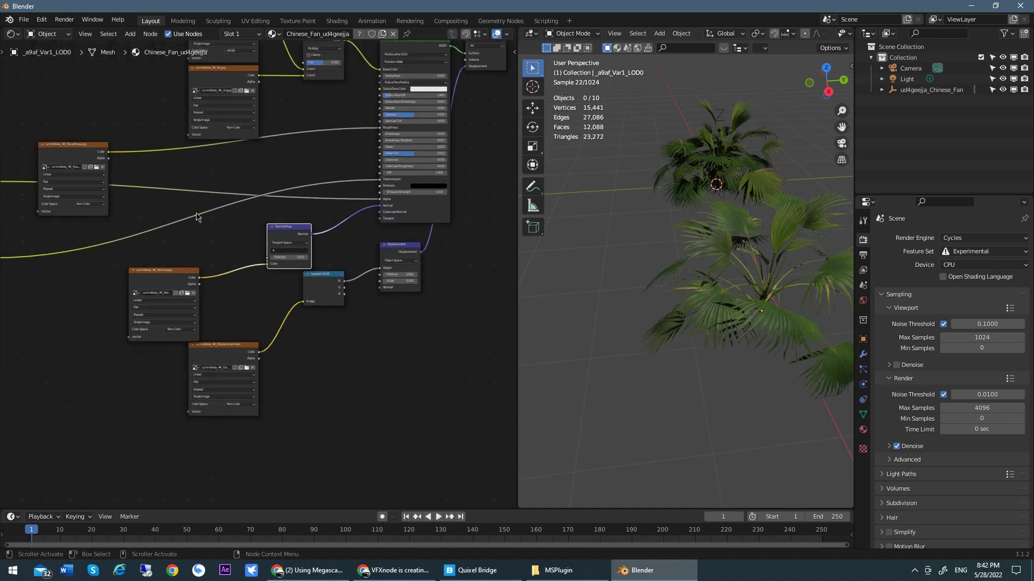
pyautogui.moveTo(94, 160); pyautogui.dragTo(297, 129)
pyautogui.scroll(2, 305, 120)
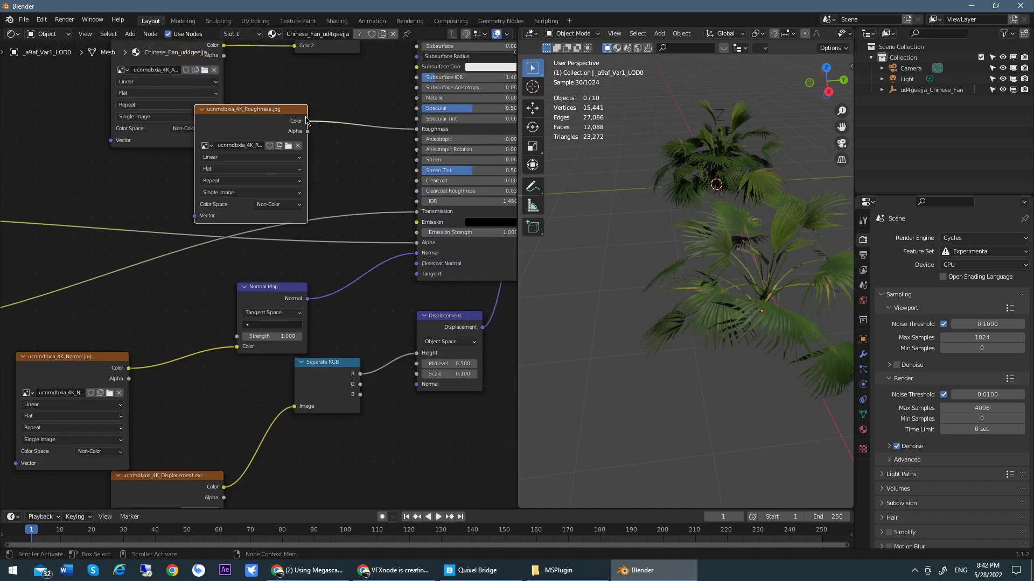
# Step: Move the Translucency texture node close to the Principled BSDF, between the Roughness and Normal textures, exposing its link to Transmission
pyautogui.scroll(-4, 370, 155)
pyautogui.moveTo(126, 253); pyautogui.dragTo(377, 178, button='middle')
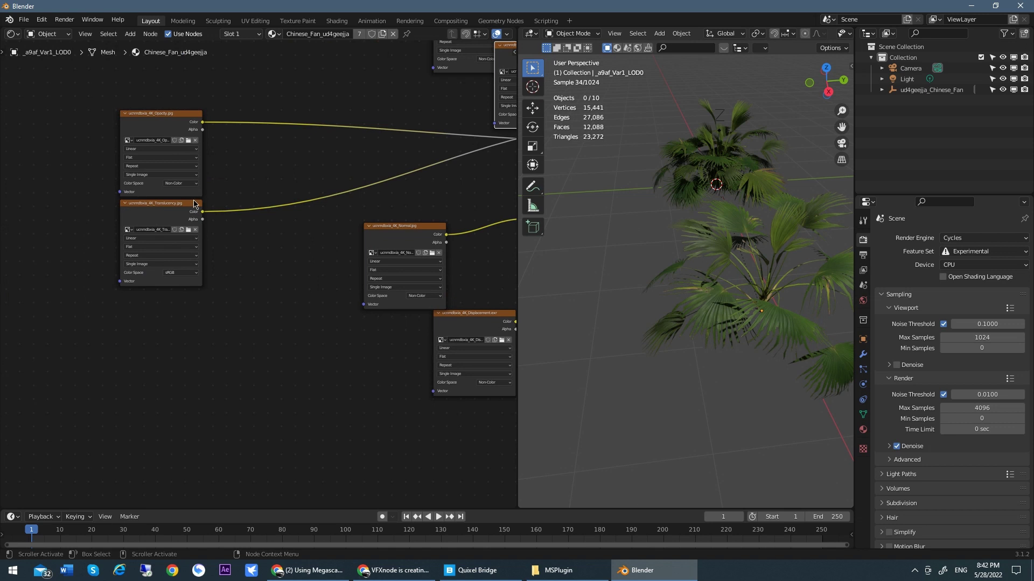
pyautogui.moveTo(188, 204); pyautogui.dragTo(387, 135)
pyautogui.moveTo(387, 134); pyautogui.dragTo(126, 205, button='middle')
pyautogui.scroll(2, 152, 204)
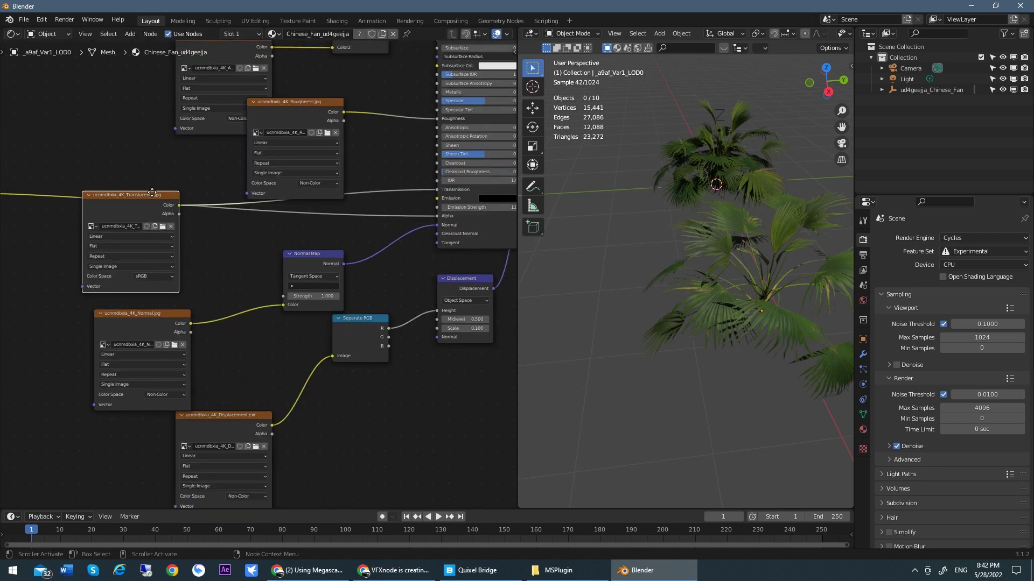
pyautogui.moveTo(153, 192); pyautogui.dragTo(170, 171)
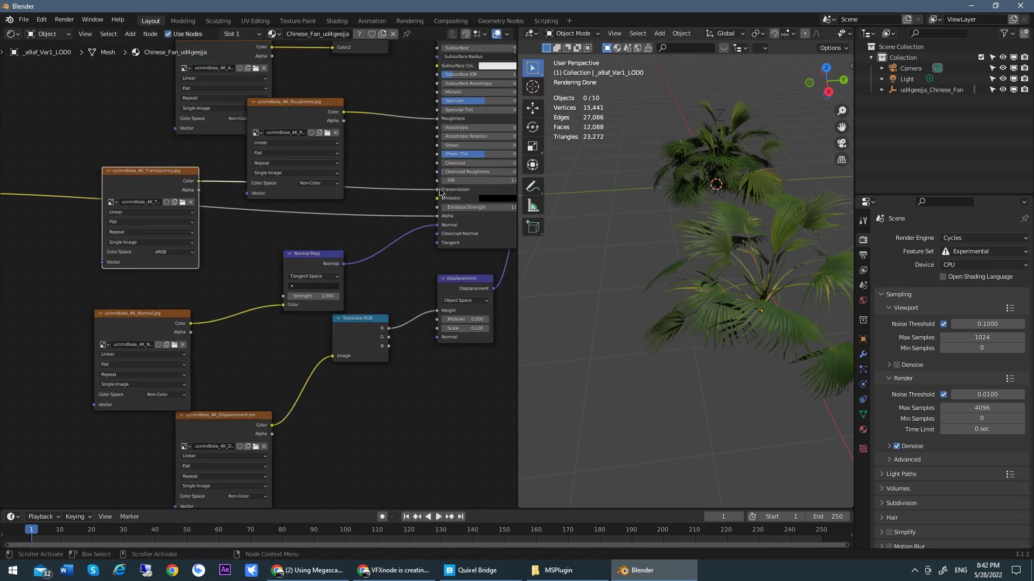
# Step: Move the Opacity texture node beside the Translucency texture and examine its connection to the Principled BSDF's Alpha input
pyautogui.scroll(-3, 71, 247)
pyautogui.moveTo(69, 248); pyautogui.dragTo(287, 206, button='middle')
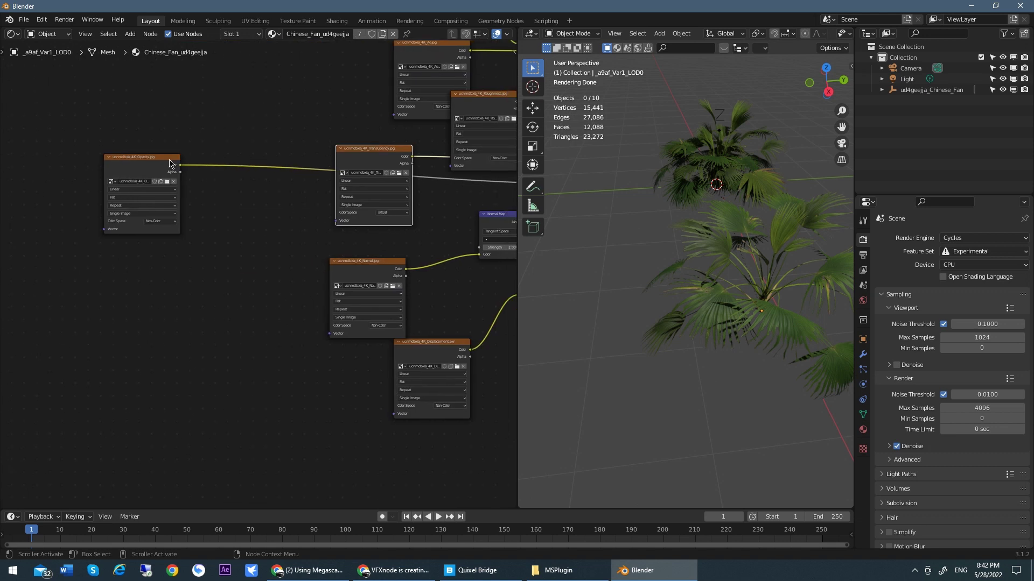
pyautogui.moveTo(169, 163); pyautogui.dragTo(429, 188)
pyautogui.moveTo(506, 194); pyautogui.dragTo(268, 230, button='middle')
pyautogui.scroll(3, 272, 230)
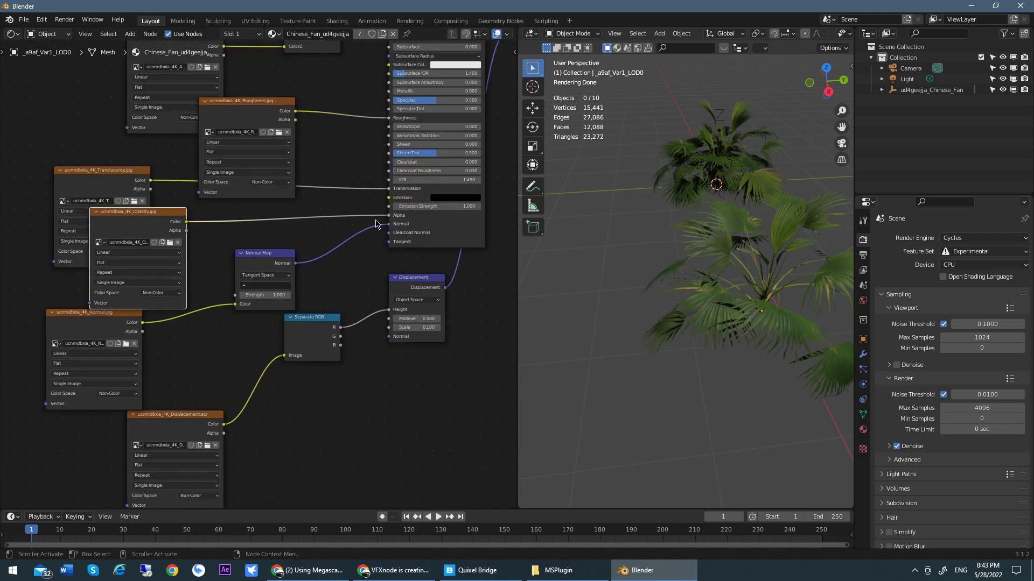
pyautogui.moveTo(360, 163); pyautogui.dragTo(312, 215, button='middle')
pyautogui.scroll(3, 323, 214)
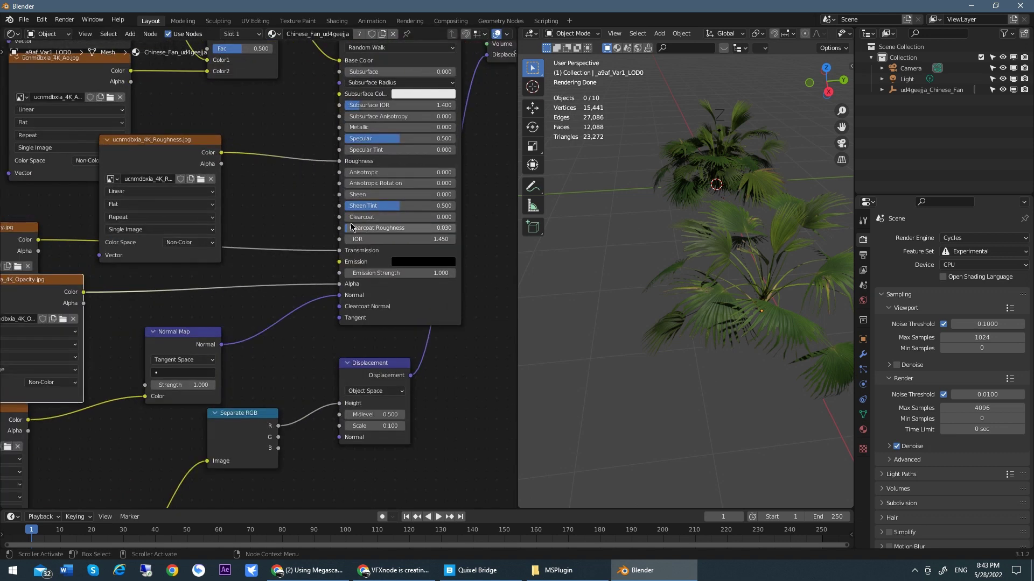
pyautogui.moveTo(288, 191); pyautogui.dragTo(253, 280, button='middle')
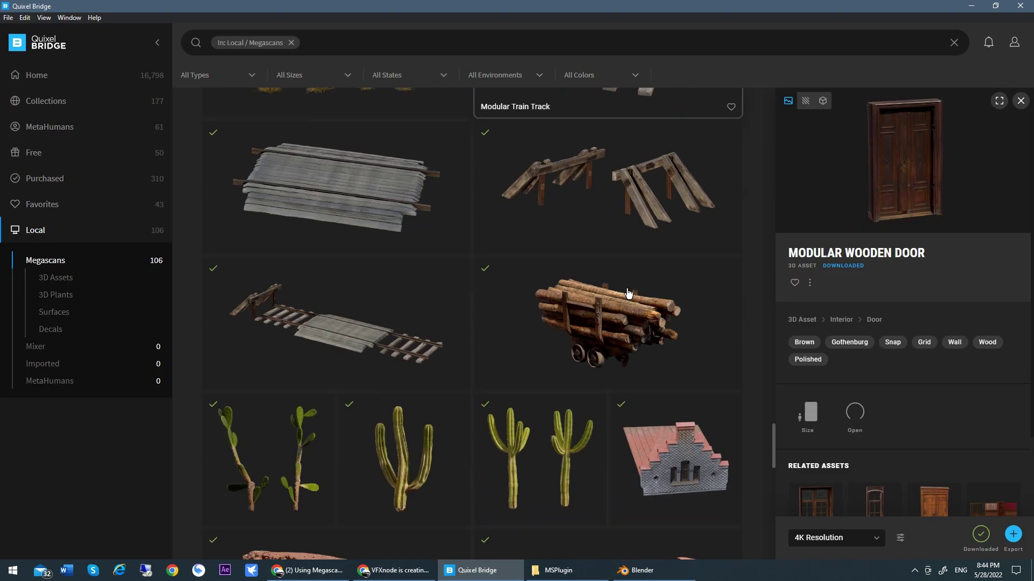
# Step: Export the log-loaded mine cart from Quixel Bridge to Blender, and return to the Blender scene
pyautogui.click(731, 268)
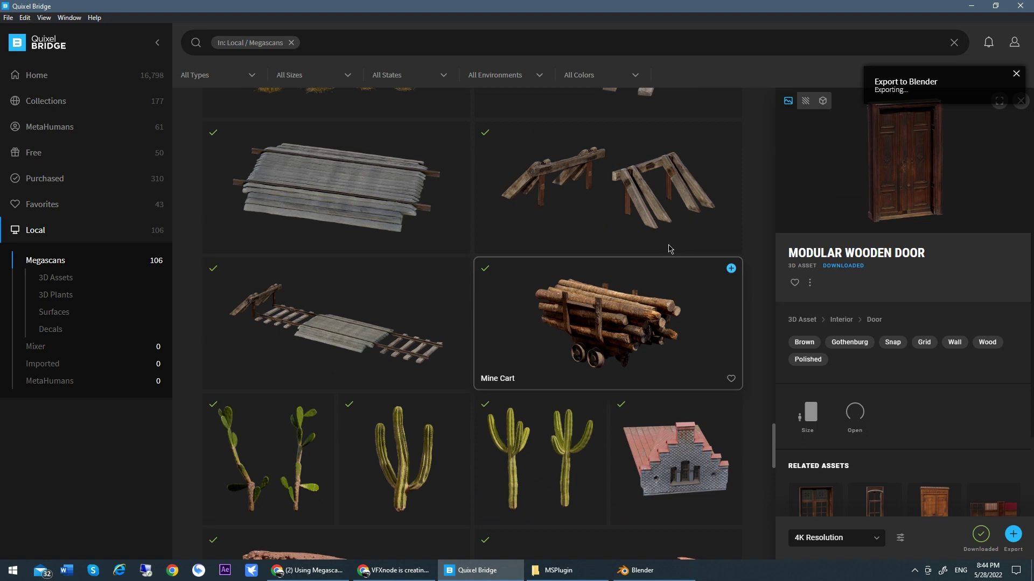
pyautogui.click(972, 7)
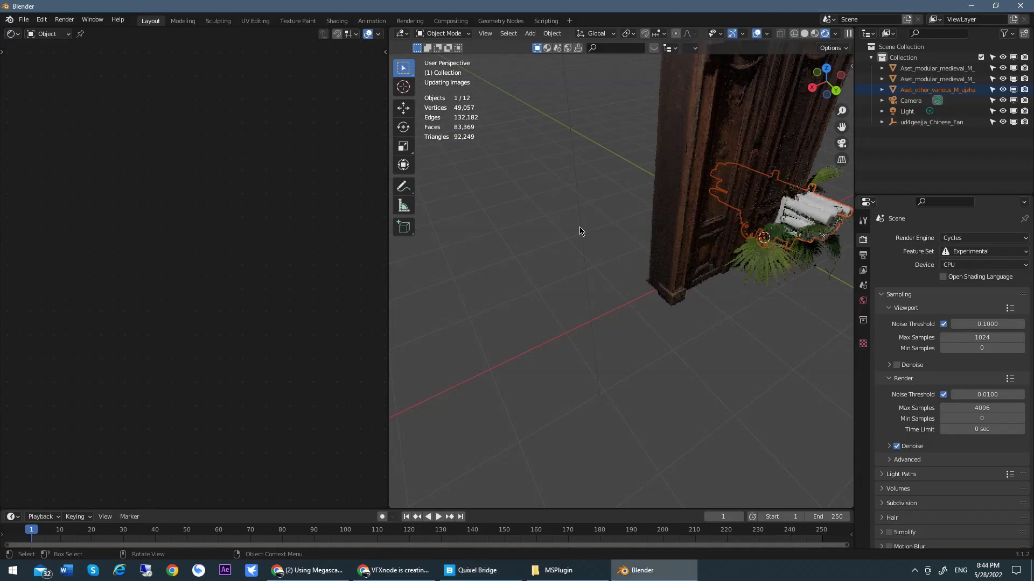
pyautogui.moveTo(614, 212); pyautogui.dragTo(436, 305, button='middle')
# Step: Bring up the Modular_Wooden material nodes of the imported door panel, then deselect it and examine the door's rendered surface
pyautogui.click(599, 248)
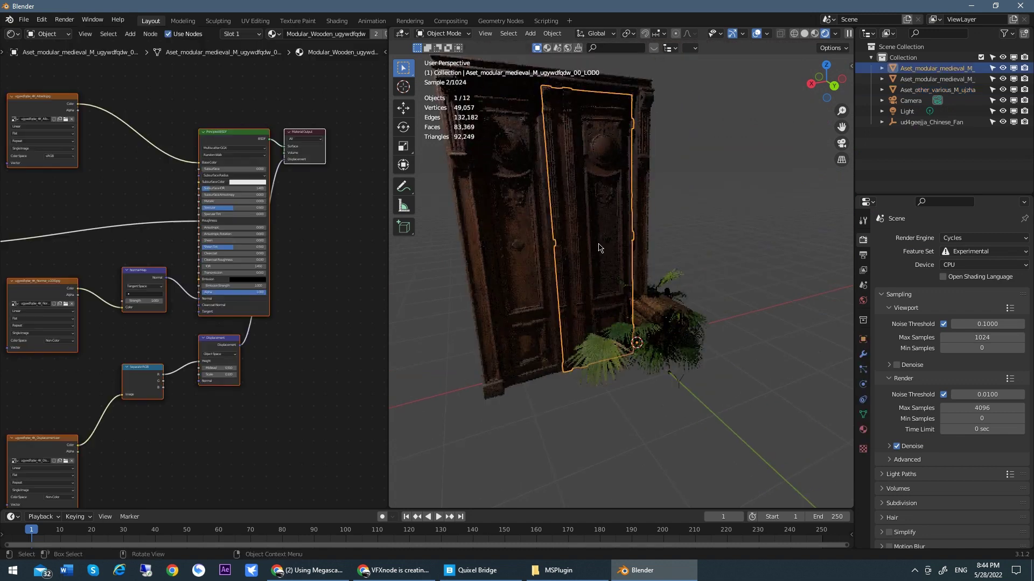
pyautogui.moveTo(599, 248); pyautogui.dragTo(571, 237, button='middle')
pyautogui.click(743, 265)
pyautogui.moveTo(743, 265); pyautogui.dragTo(700, 324, button='middle')
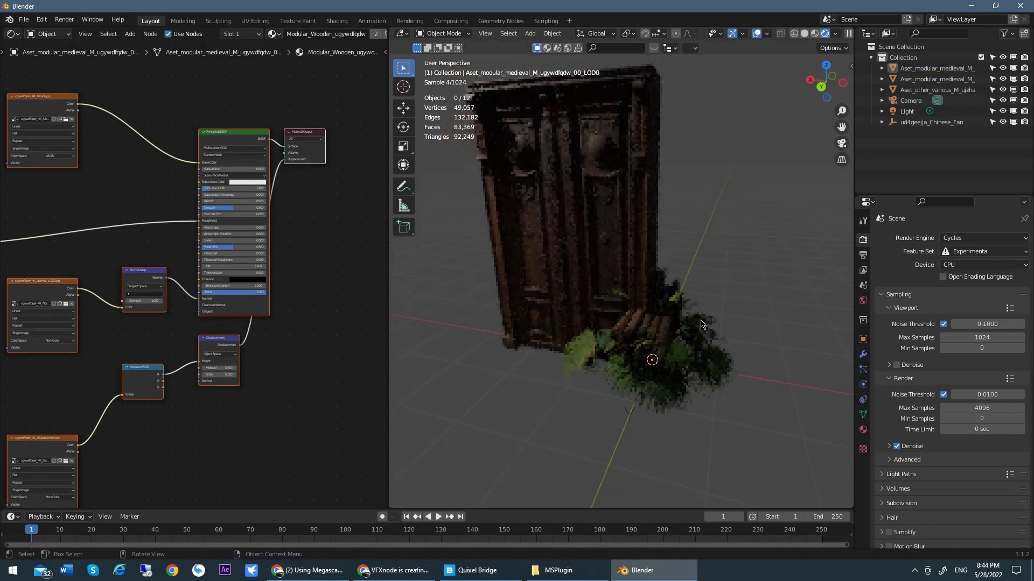
# Step: Move the mine cart clear of the palms, out in front of the wooden door, and deselect it for a close material check
pyautogui.click(663, 327)
pyautogui.press('g')
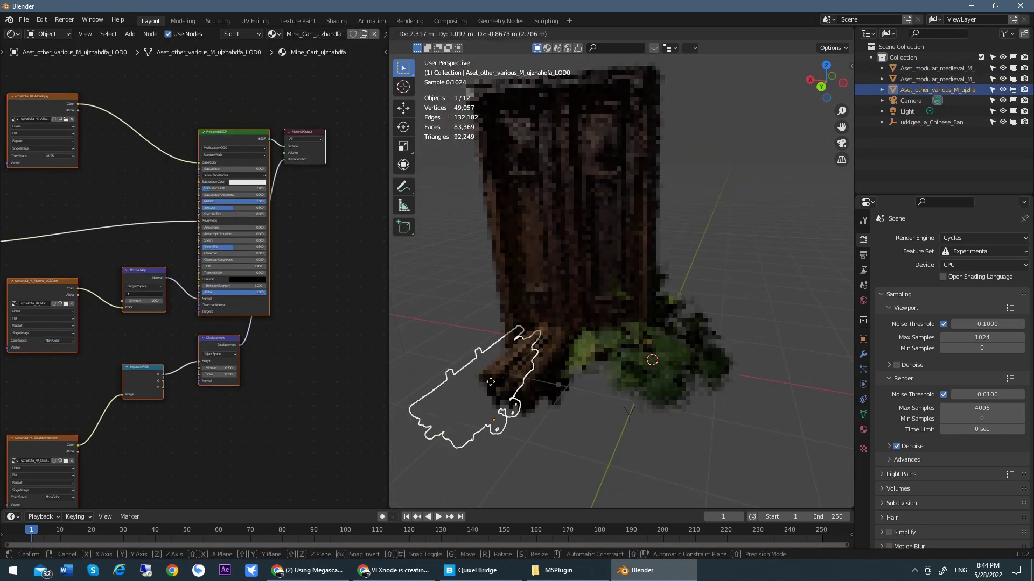
pyautogui.click(460, 330)
pyautogui.moveTo(529, 367); pyautogui.dragTo(670, 355, button='middle')
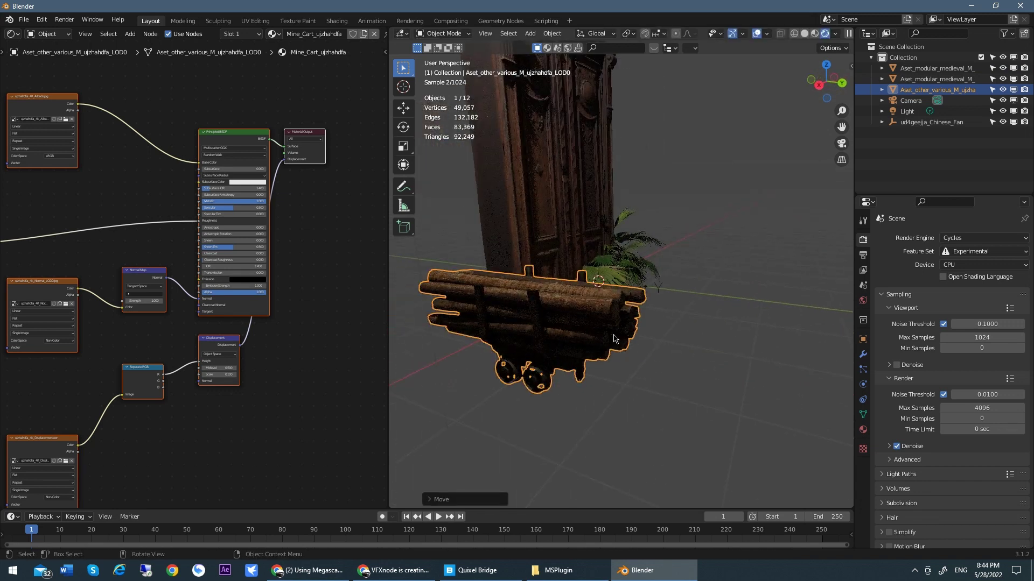
pyautogui.scroll(4, 670, 355)
pyautogui.click(744, 346)
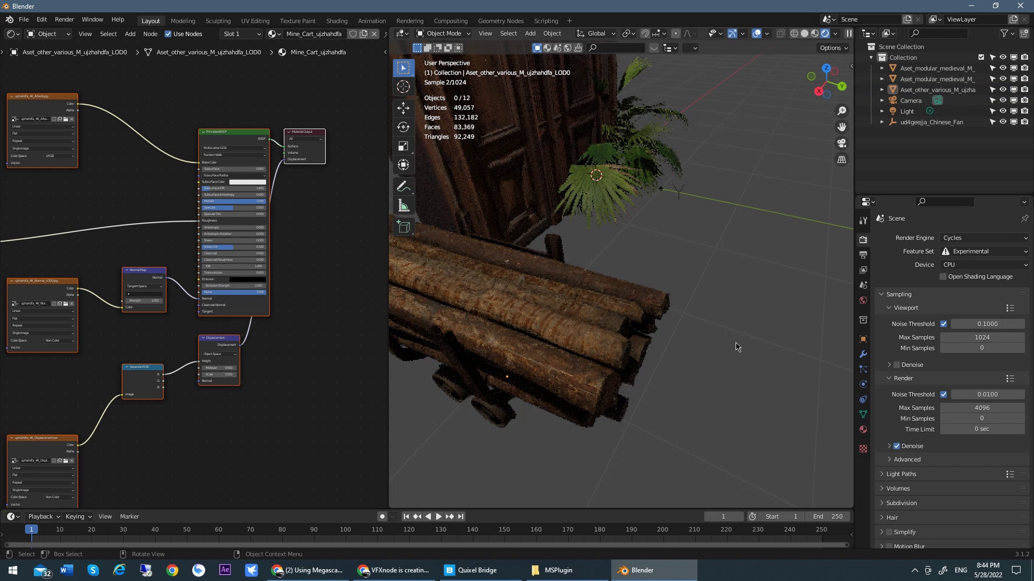
# Step: Delete the wooden door, mine cart, Chinese Fan palms and light together, keeping only the camera in the scene
pyautogui.scroll(-3, 750, 330)
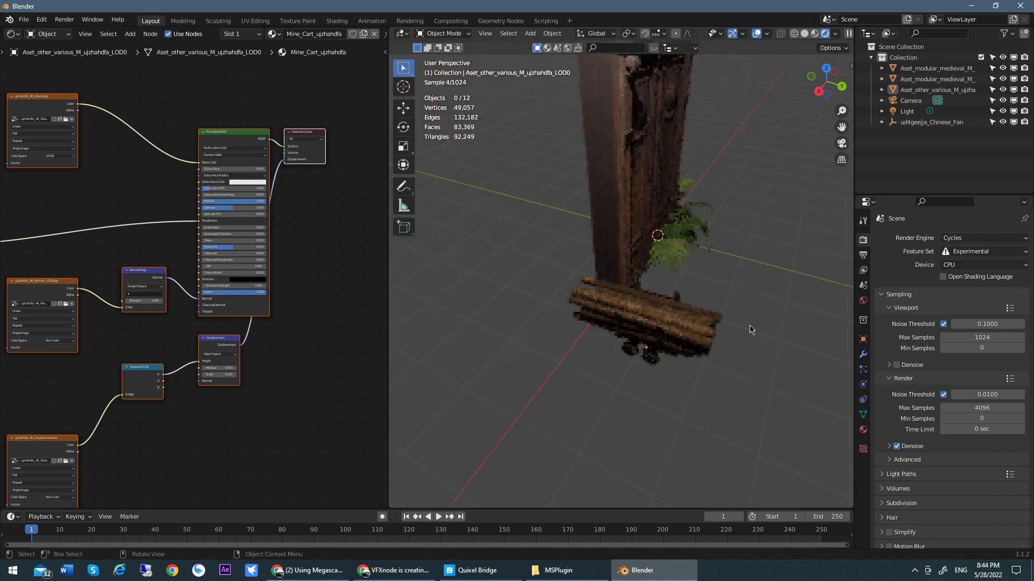
pyautogui.scroll(-2, 754, 305)
pyautogui.moveTo(588, 130); pyautogui.dragTo(759, 373)
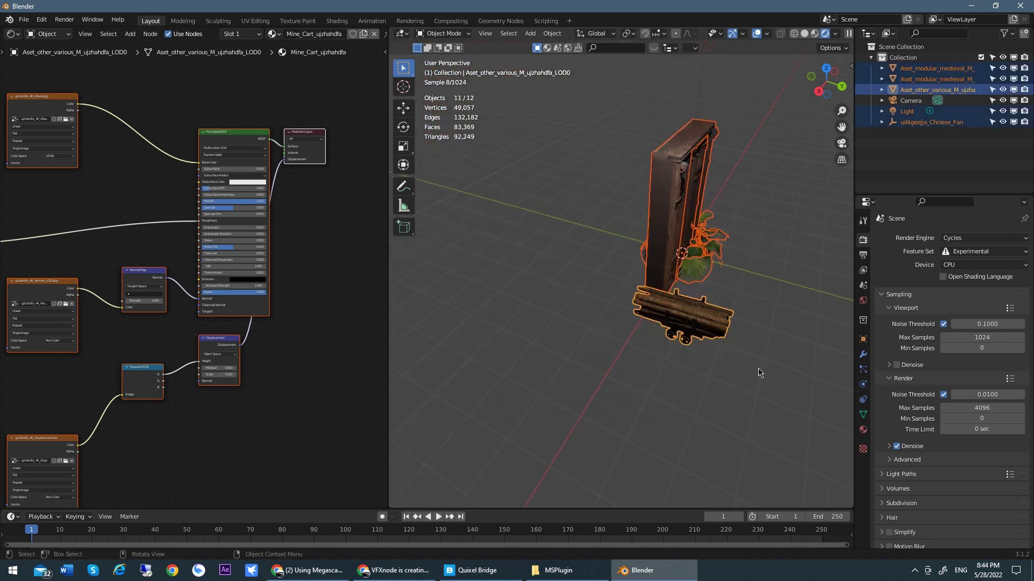
pyautogui.press('Delete')
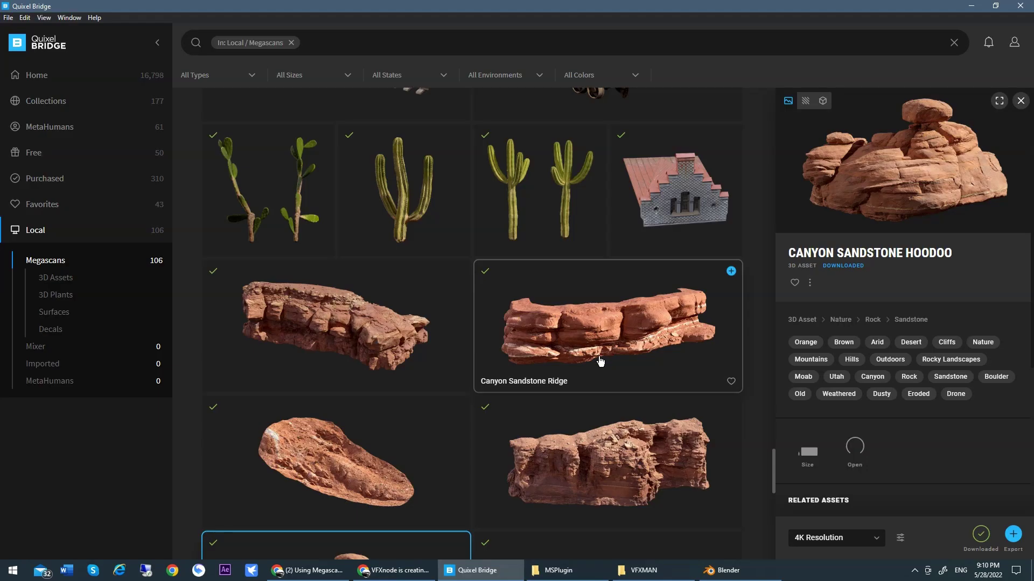
# Step: Export the downloaded Canyon Sandstone Hoodoo 3D asset from Quixel Bridge at 4K resolution and switch to Blender
pyautogui.scroll(-6, 601, 361)
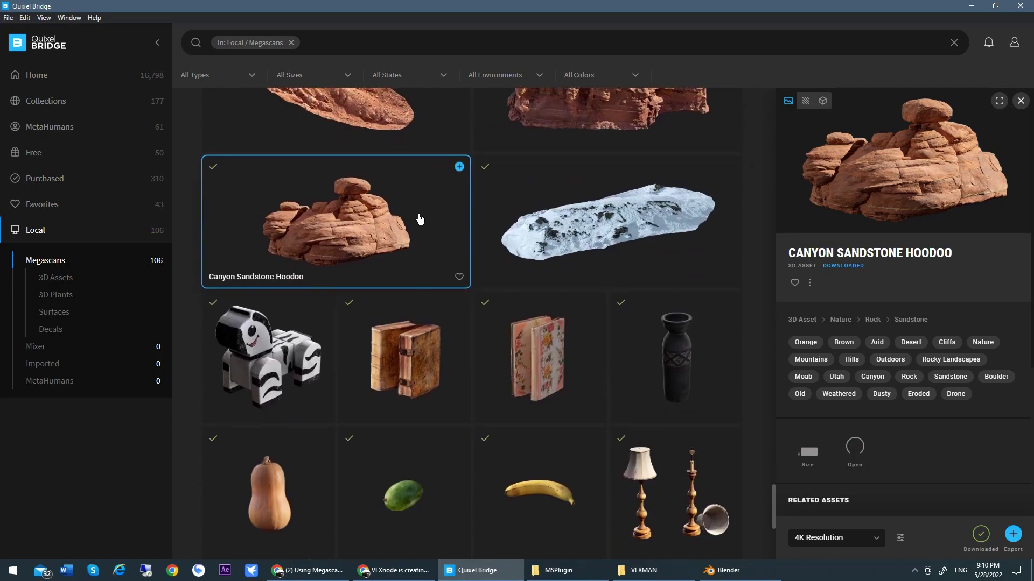
pyautogui.scroll(2, 425, 242)
pyautogui.click(459, 275)
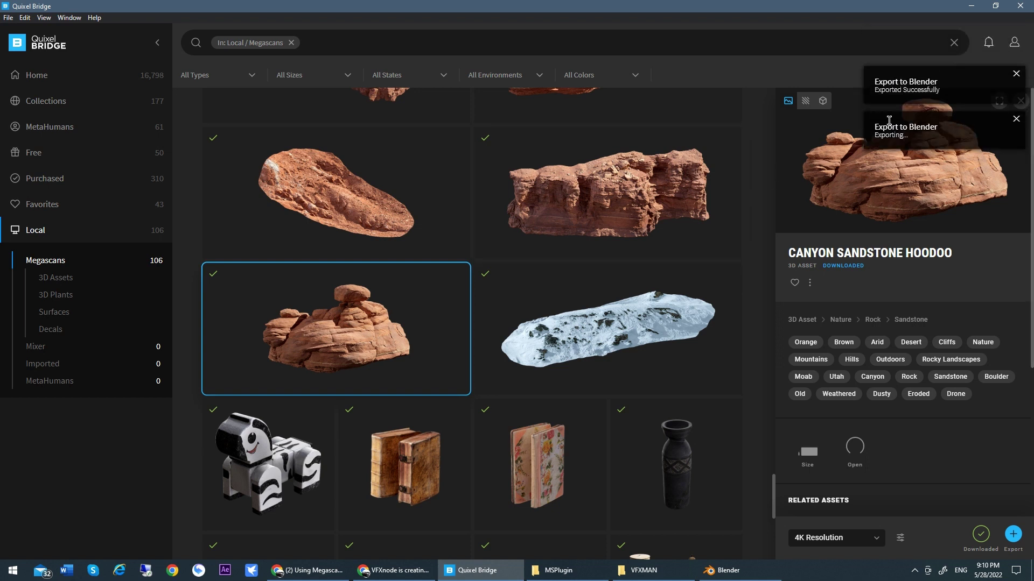
pyautogui.click(972, 8)
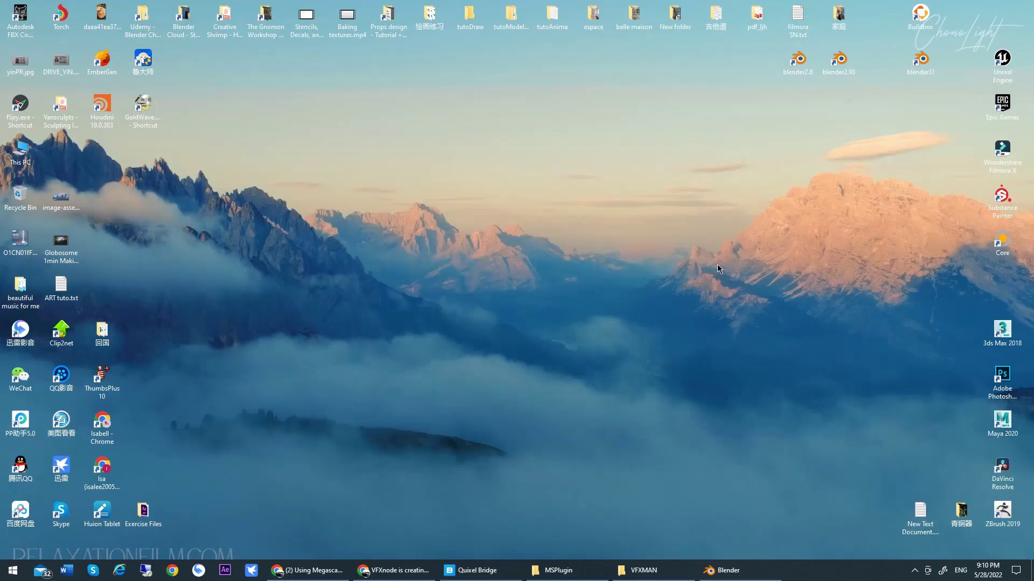
pyautogui.click(729, 570)
# Step: Select the imported sandstone rock to load its nodes, show the viewport in Rendered shading, and deselect the rock to examine its surface
pyautogui.scroll(5, 589, 295)
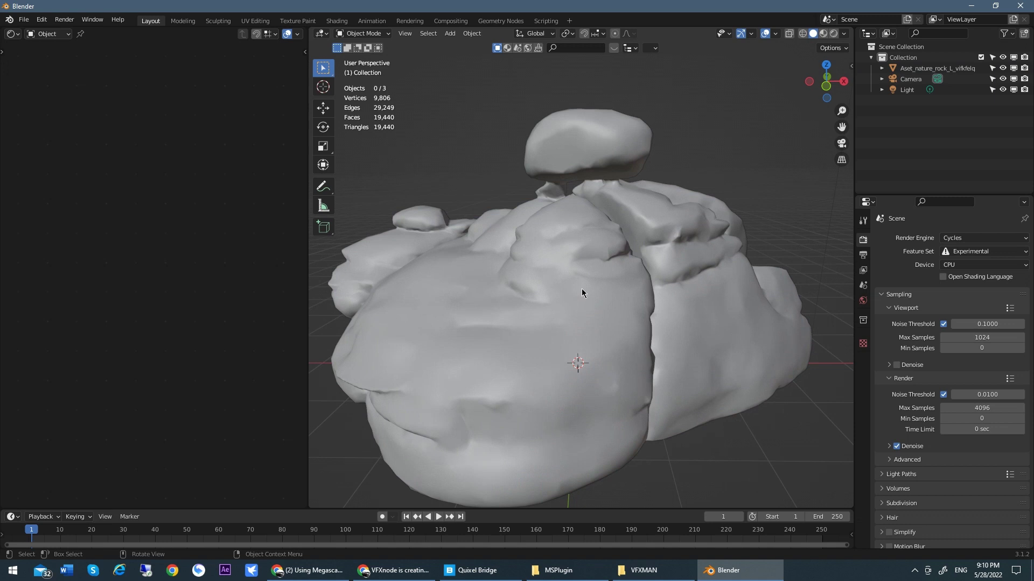
pyautogui.click(581, 289)
pyautogui.moveTo(619, 284); pyautogui.dragTo(590, 305, button='middle')
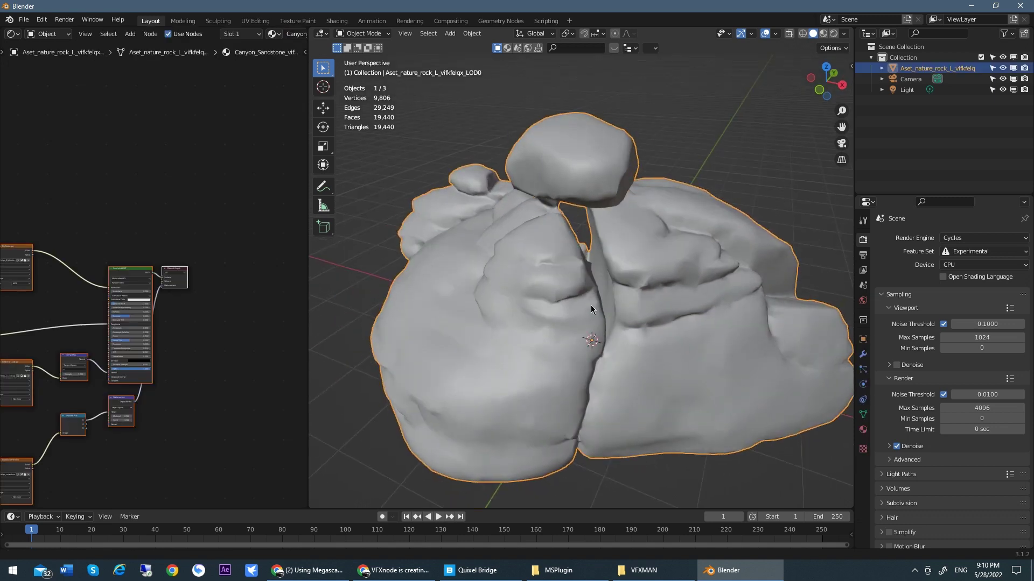
pyautogui.click(833, 35)
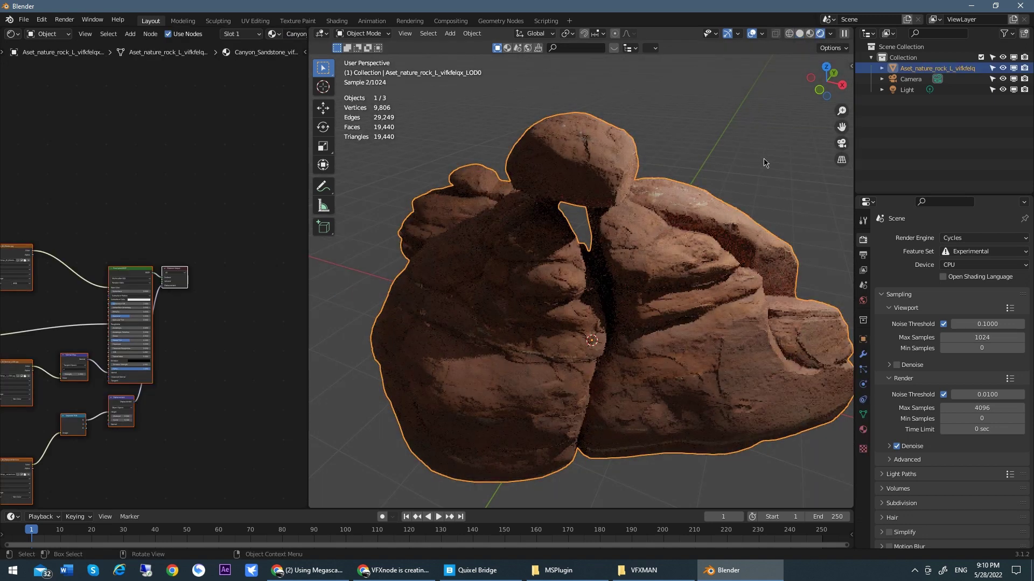
pyautogui.click(764, 160)
pyautogui.moveTo(718, 246); pyautogui.dragTo(673, 239, button='middle')
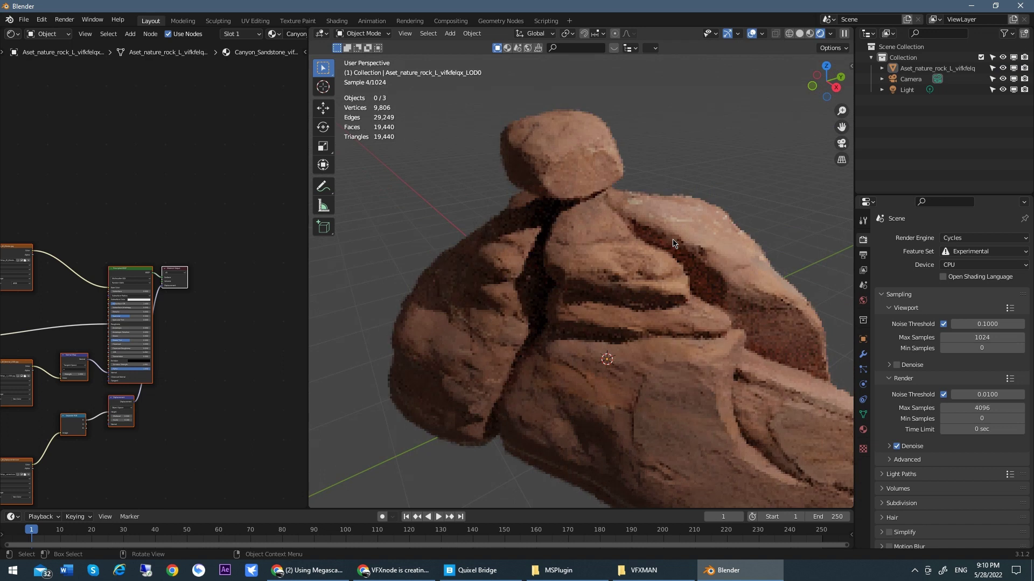
pyautogui.click(706, 254)
pyautogui.moveTo(725, 265); pyautogui.dragTo(797, 256, button='middle')
pyautogui.click(797, 256)
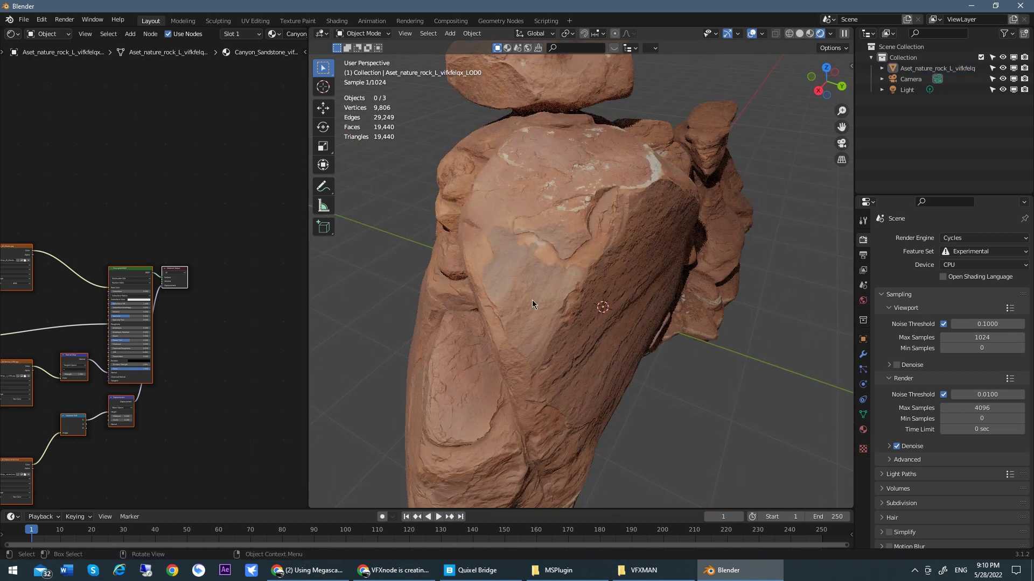
pyautogui.moveTo(532, 299); pyautogui.dragTo(484, 288, button='middle')
# Step: Examine the Canyon_Sandstone material's Principled BSDF, Normal Map and Displacement connections up close in the Shader Editor
pyautogui.moveTo(185, 345); pyautogui.dragTo(293, 274, button='middle')
pyautogui.click(193, 344)
pyautogui.scroll(2, 199, 287)
pyautogui.scroll(2, 199, 291)
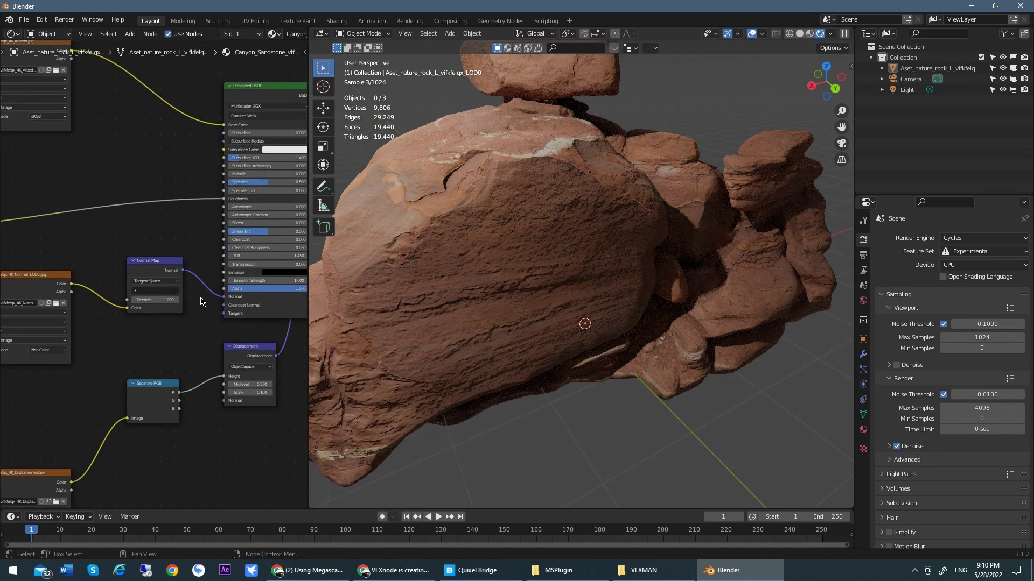
pyautogui.scroll(4, 198, 298)
pyautogui.moveTo(248, 346); pyautogui.dragTo(164, 364, button='middle')
pyautogui.moveTo(129, 226); pyautogui.dragTo(140, 247, button='middle')
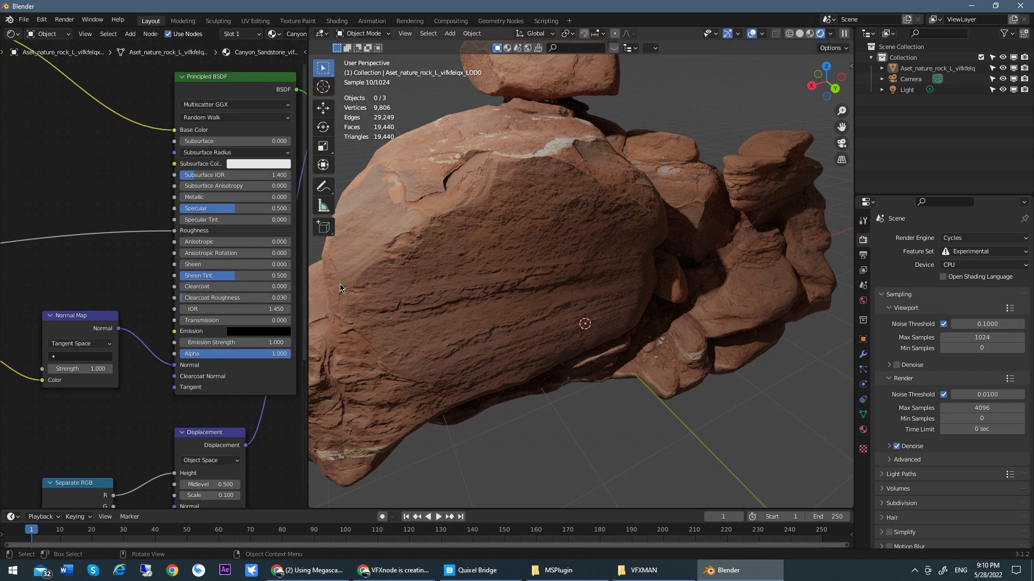
# Step: Examine the whole rendered sandstone rock from several angles, leaving it deselected
pyautogui.scroll(-5, 619, 403)
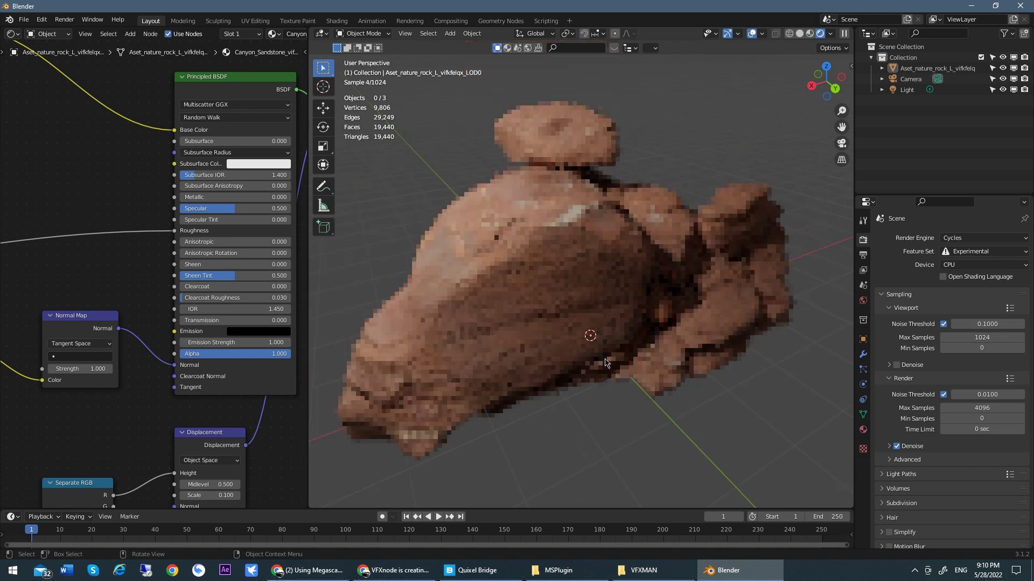
pyautogui.click(604, 316)
pyautogui.scroll(1, 604, 316)
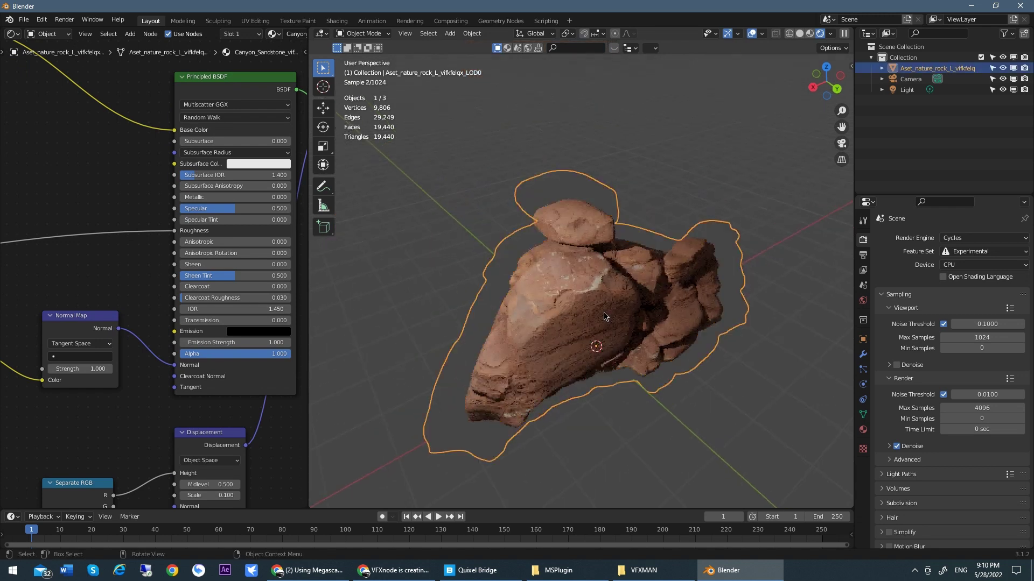
pyautogui.keyDown('shift'); pyautogui.moveTo(604, 315); pyautogui.dragTo(591, 308, button='middle'); pyautogui.keyUp('shift')
pyautogui.click(698, 205)
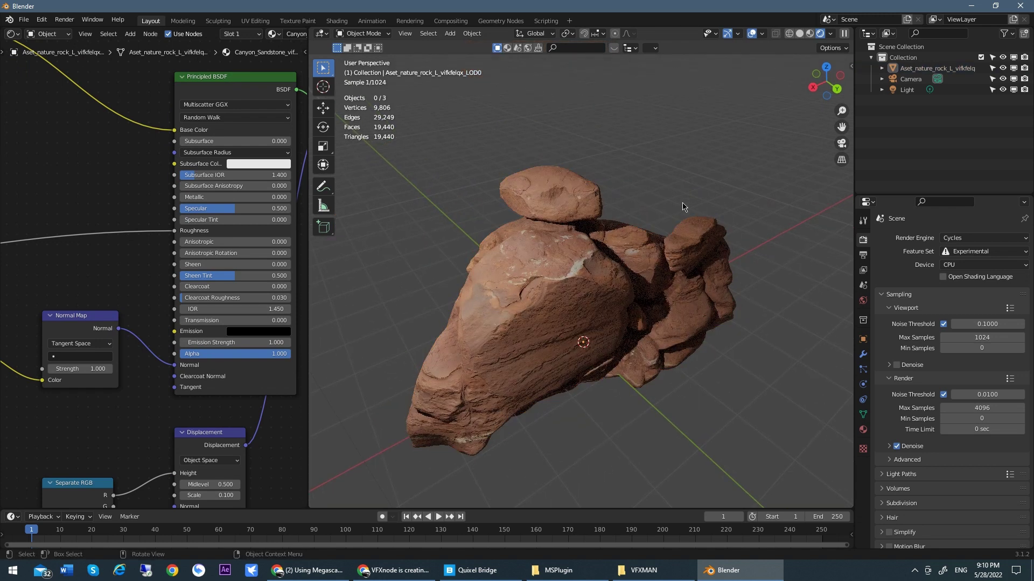
pyautogui.moveTo(685, 203)
pyautogui.mouseDown(button='middle')
pyautogui.moveTo(634, 195)
pyautogui.moveTo(677, 203)
pyautogui.mouseUp(button='middle')
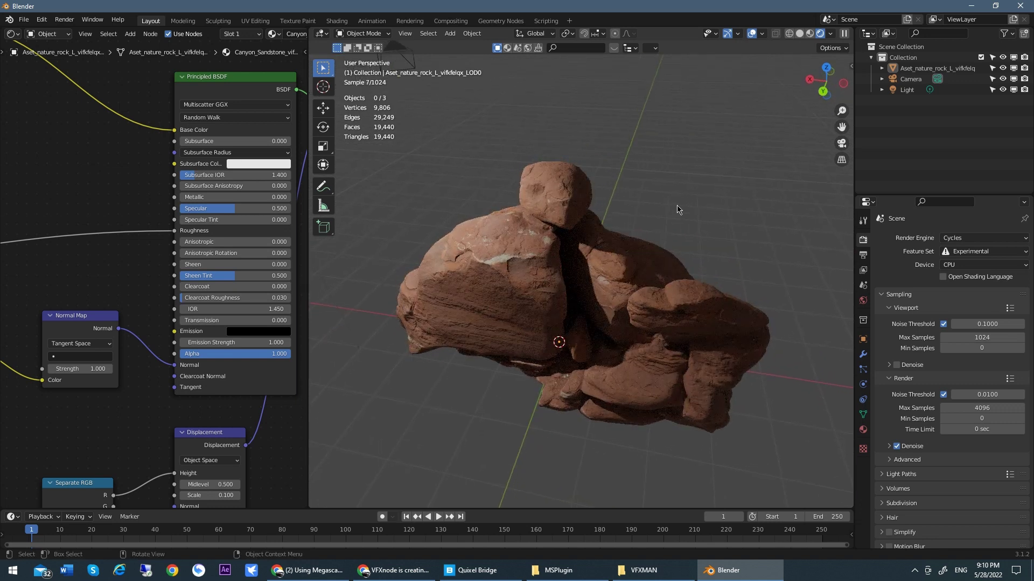
pyautogui.moveTo(697, 227)
pyautogui.mouseDown(button='middle')
pyautogui.moveTo(717, 212)
pyautogui.moveTo(704, 209)
pyautogui.mouseUp(button='middle')
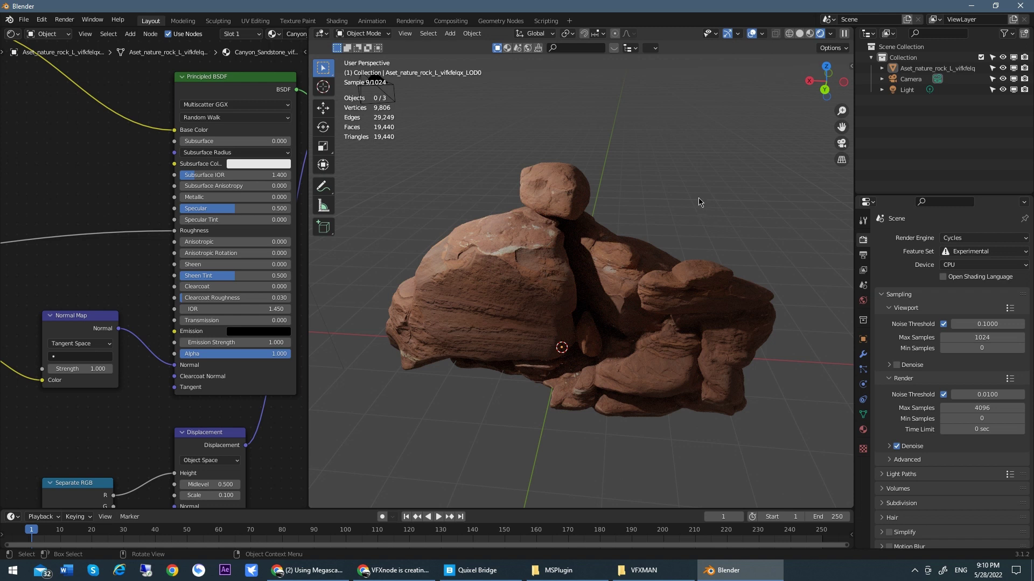
pyautogui.moveTo(700, 226); pyautogui.dragTo(688, 208, button='middle')
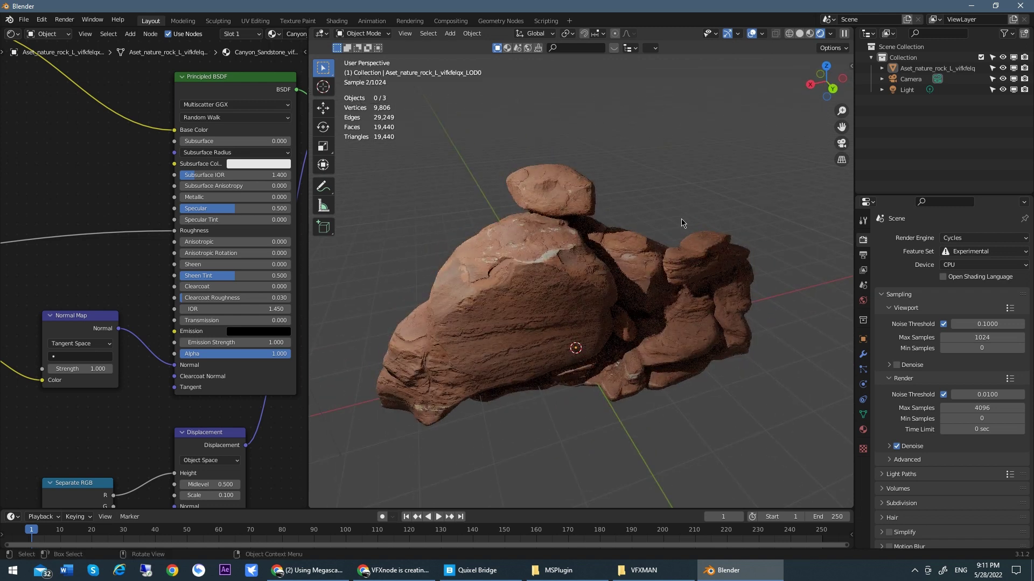